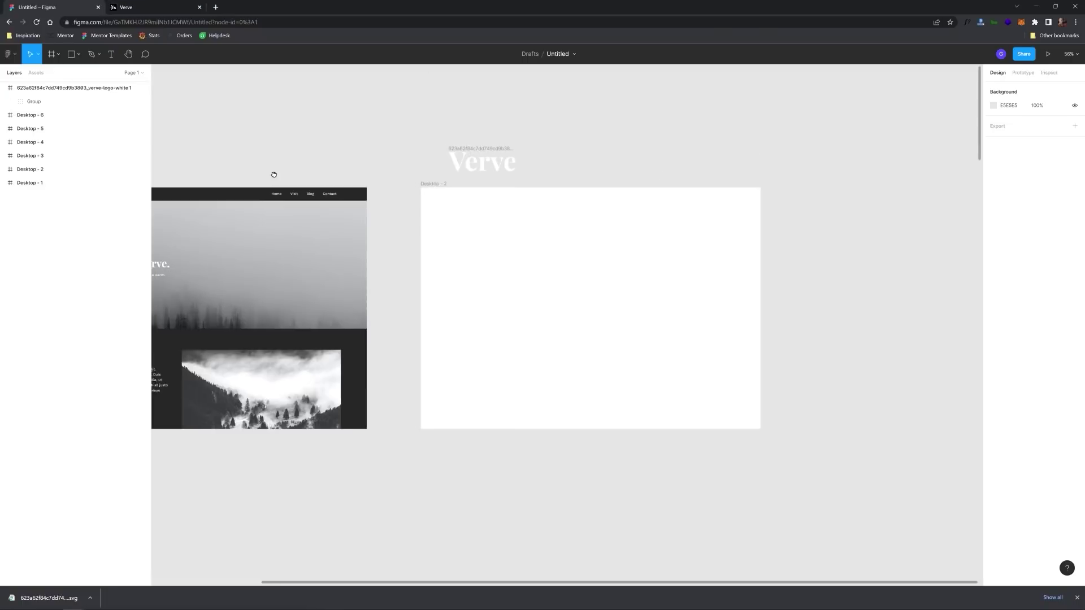
Step: Draw a 1440×1024 rectangle covering the Desktop - 2 frame
right_click(387, 138)
key(Escape)
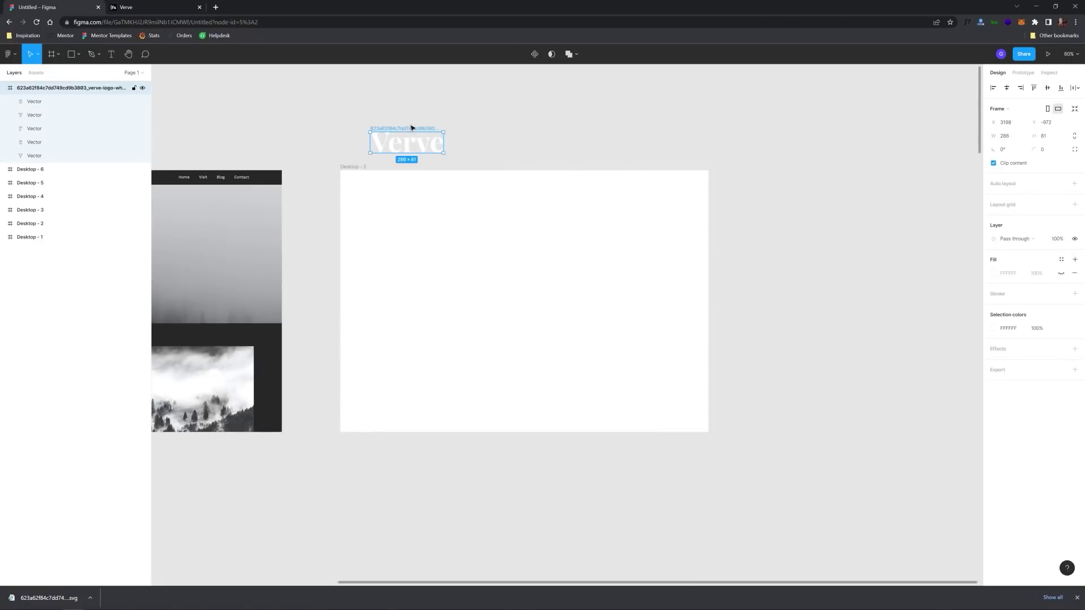
click(515, 120)
drag(340, 170, 708, 432)
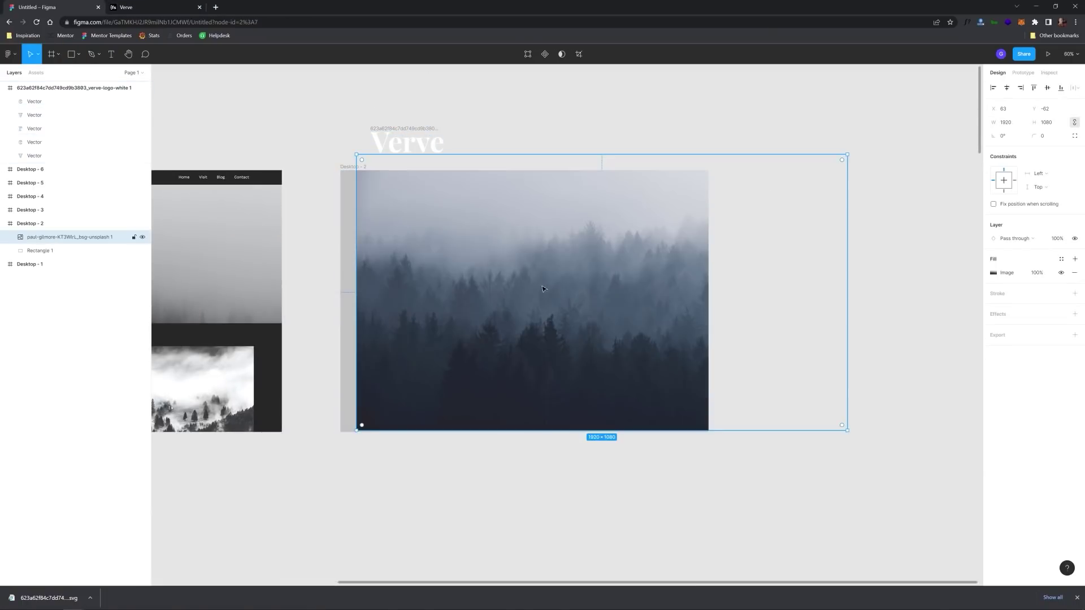
Step: Fill the rectangle with the forest image and move the Verve logo to the frame's top left
click(993, 272)
click(900, 274)
click(906, 325)
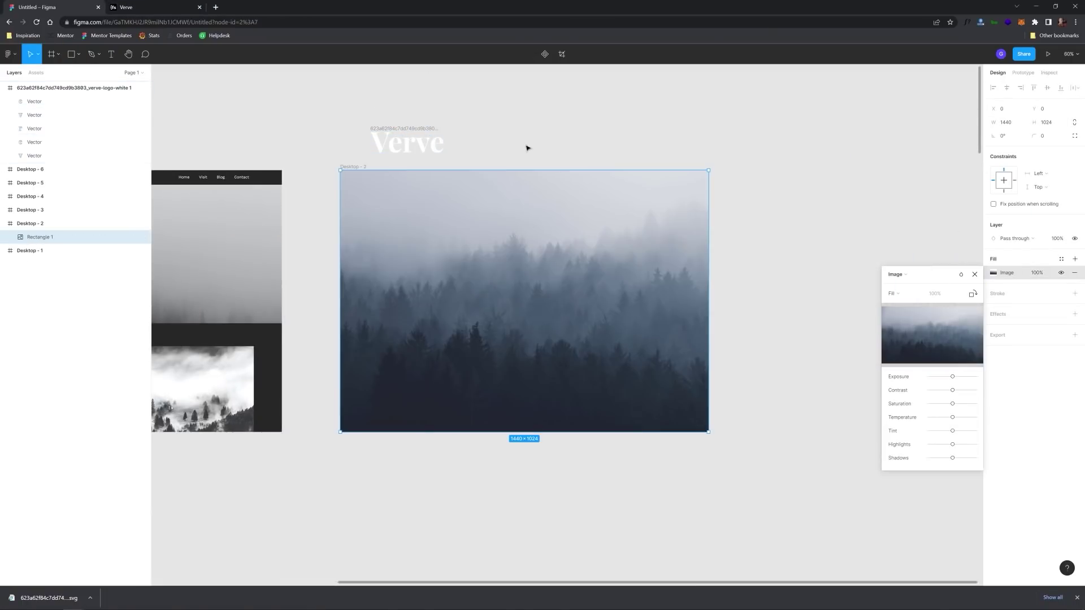
click(525, 146)
scroll(525, 145, left, 4)
drag(538, 117, 519, 183)
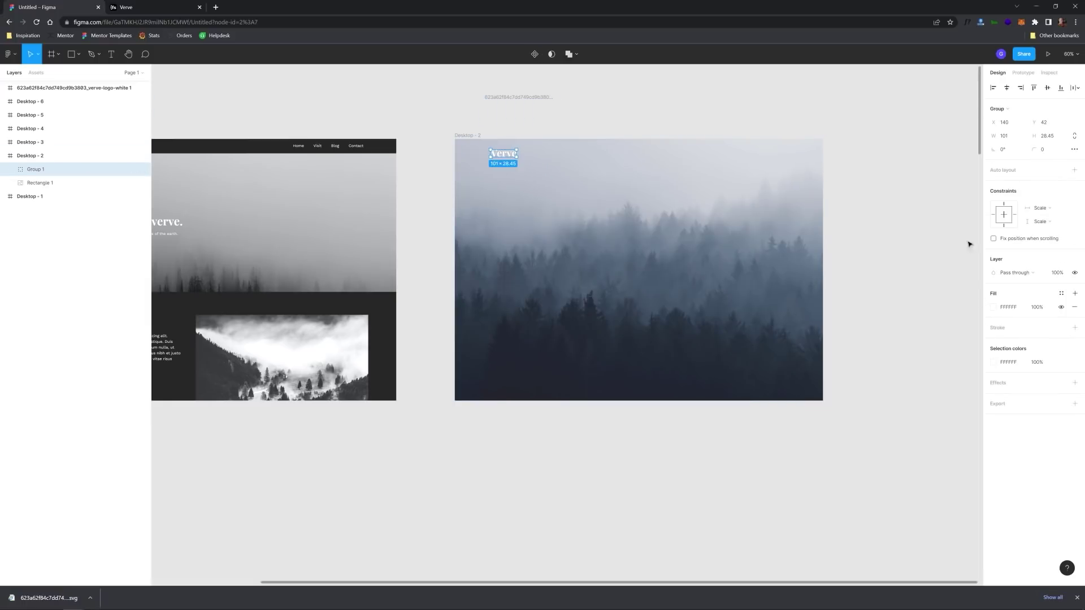
Step: Make the Verve logo black, then add Home text and duplicate it into Visit, Blog, Contact labels
click(993, 362)
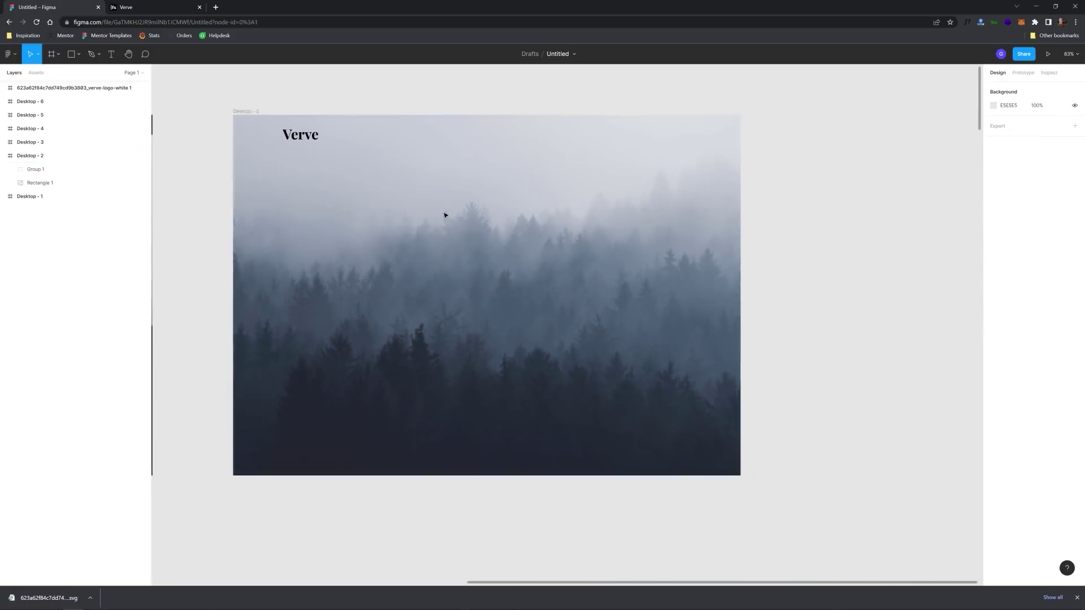
scroll(444, 215, up, 2)
key(t)
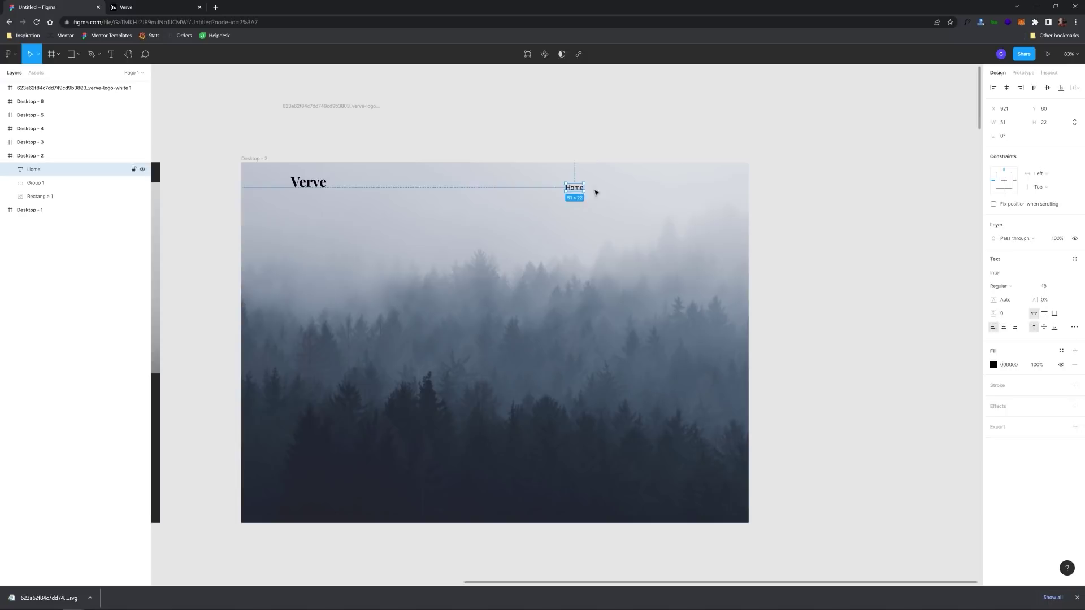
alt+drag(575, 190, 600, 189)
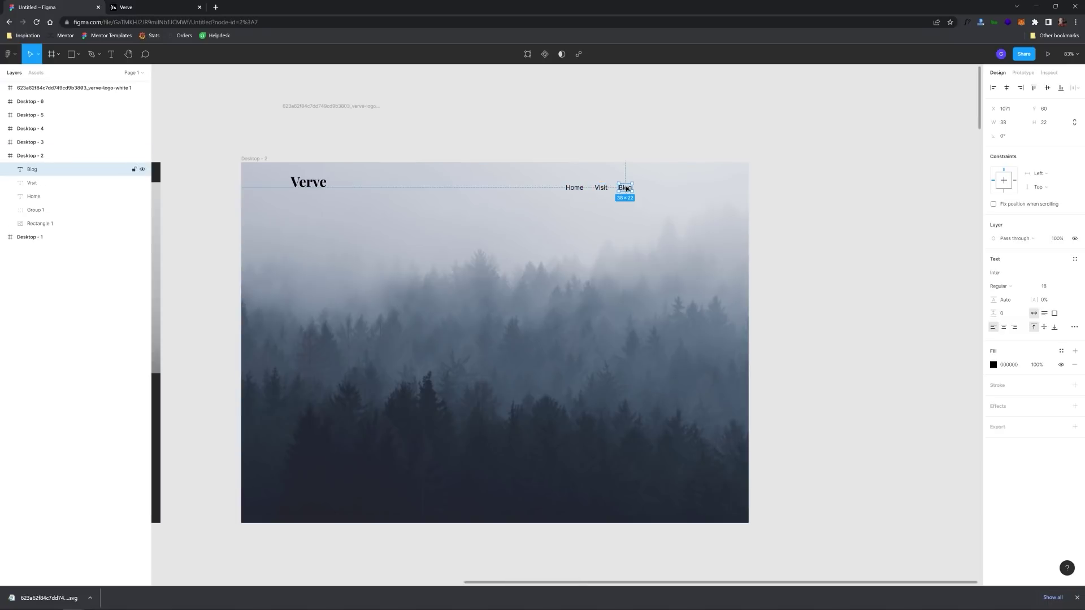
double_click(570, 191)
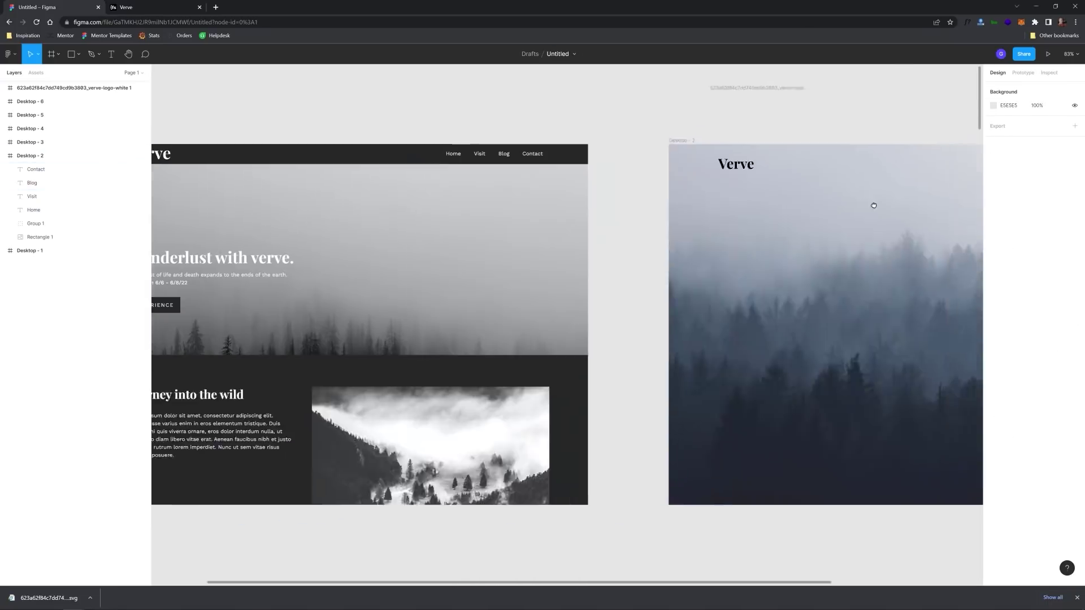
Step: Set the headline to size 64, resolve the missing font, and duplicate it below as the subtitle
scroll(873, 205, left, 2)
scroll(873, 205, right, 9)
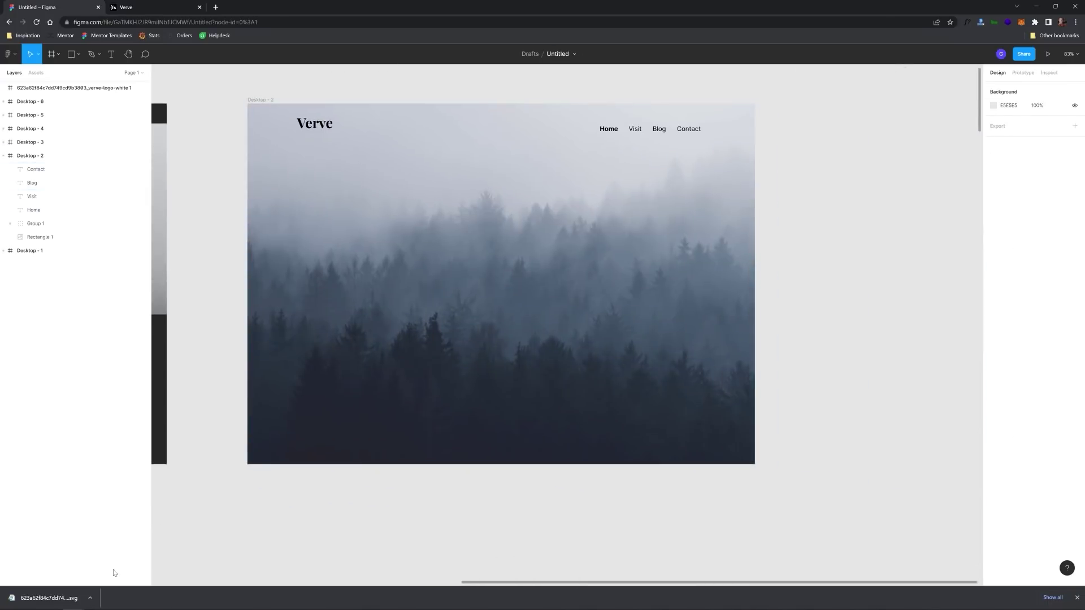
key(ctrl+Tab)
key(ctrl+Tab)
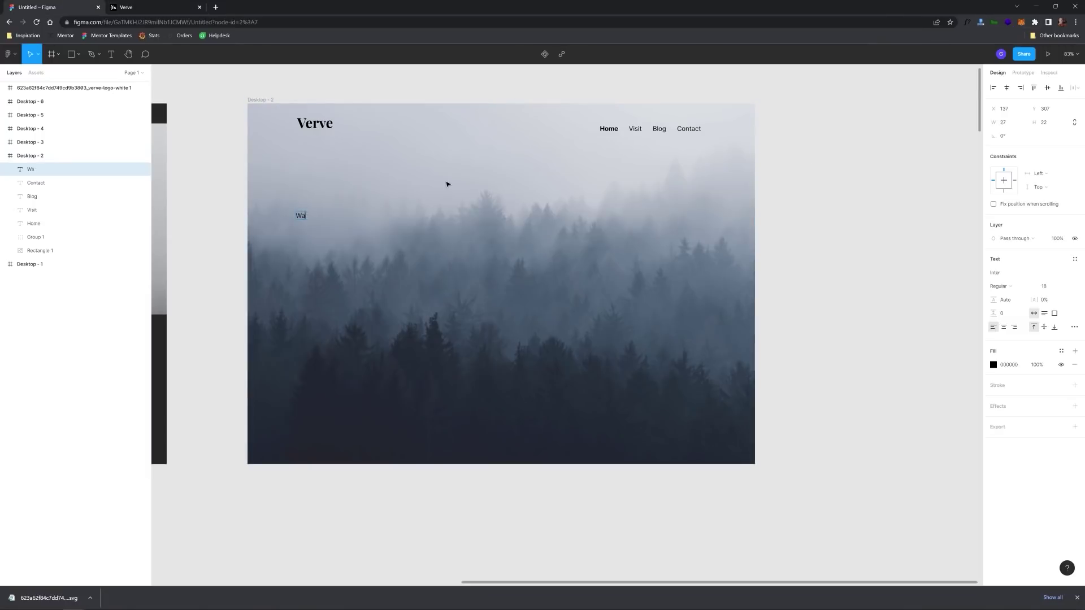
click(1050, 290)
click(1053, 435)
click(977, 124)
click(927, 121)
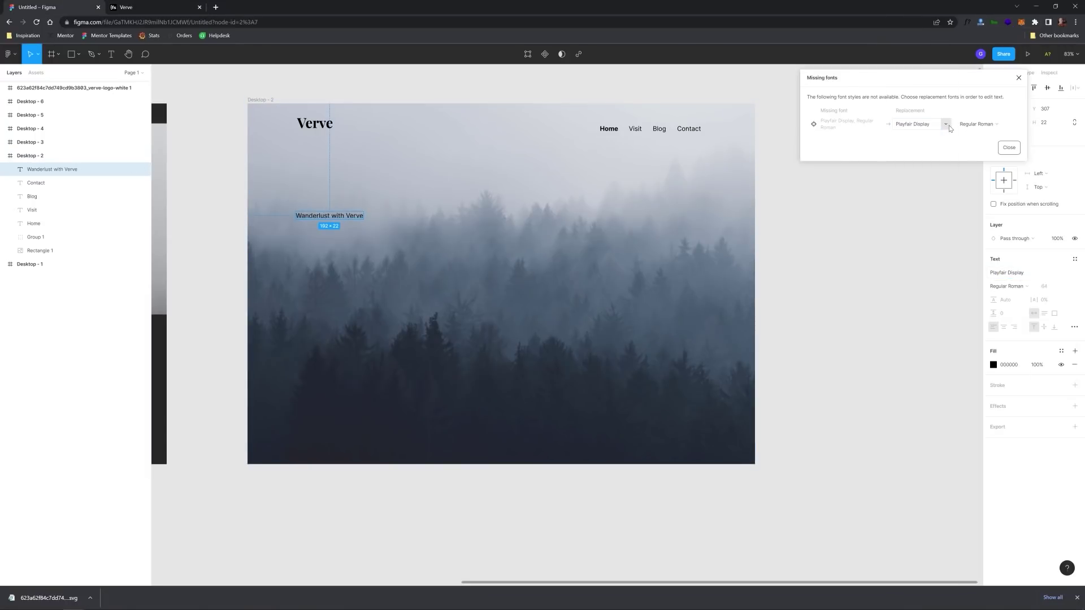
click(1008, 147)
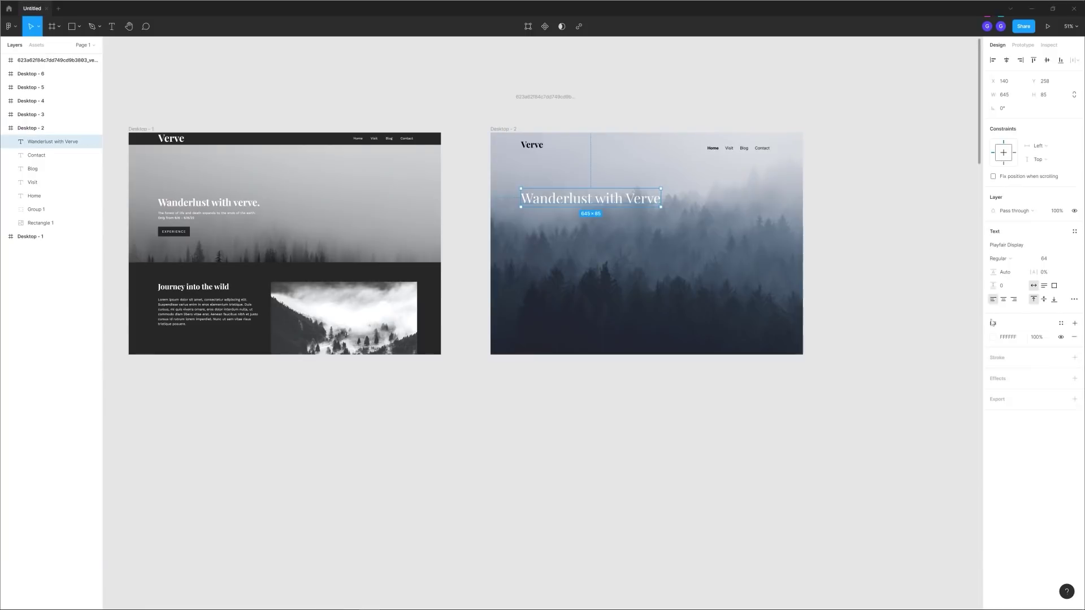
scroll(590, 197, up, 3)
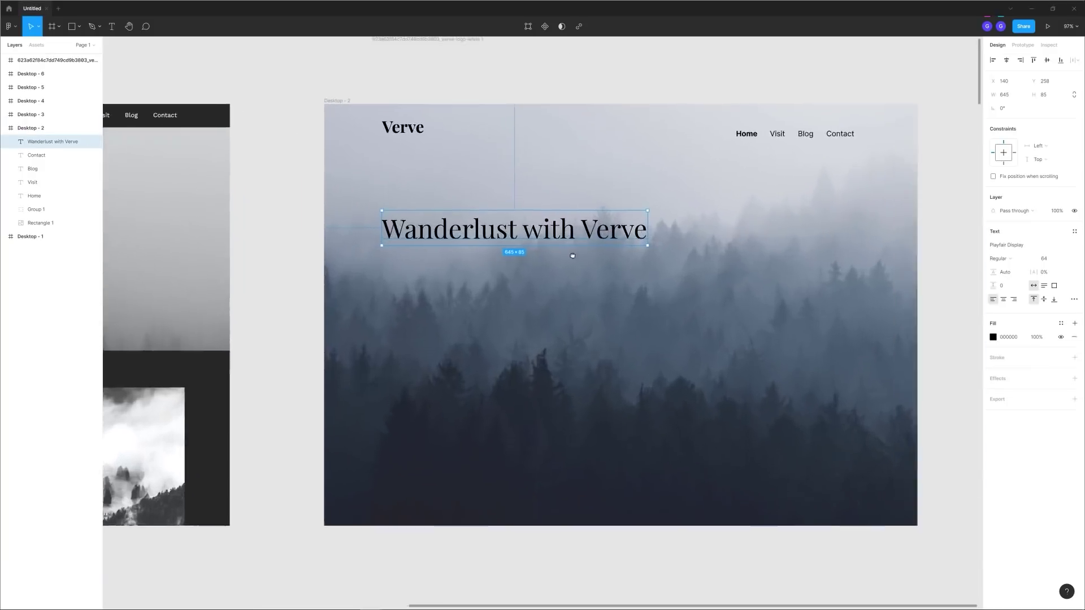
scroll(590, 198, down, 2)
drag(727, 175, 727, 206)
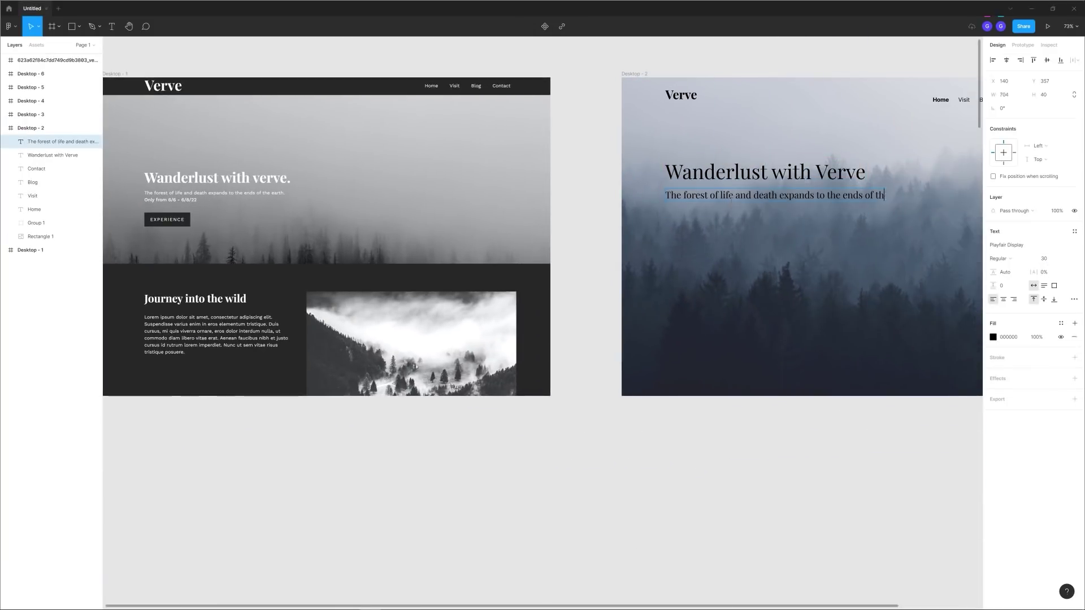
Step: Switch the forest photo's fill to Crop and reposition the image within the frame
key(n)
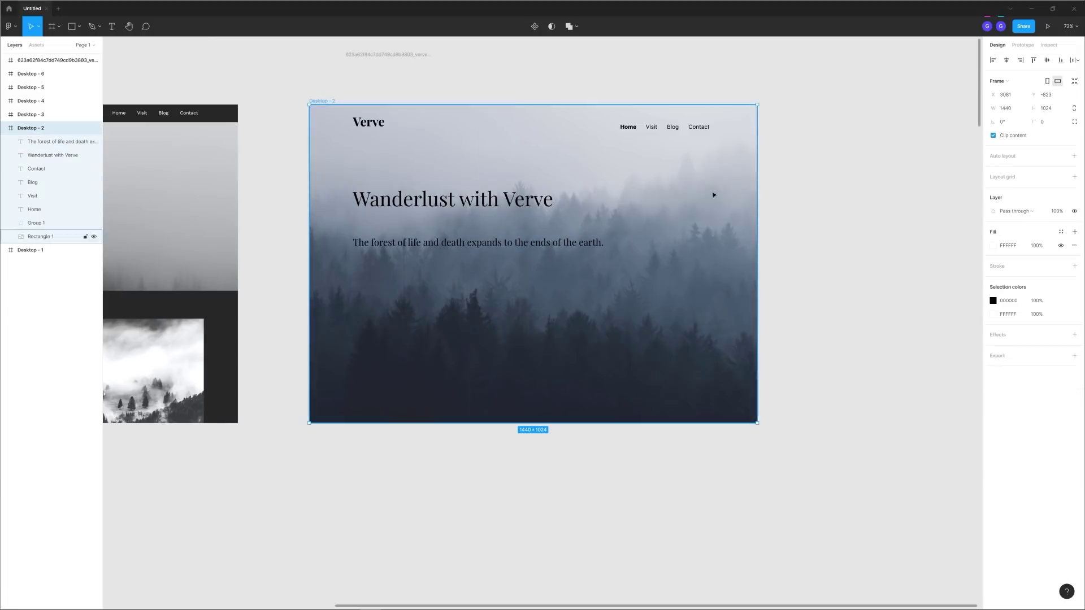
click(993, 246)
click(903, 247)
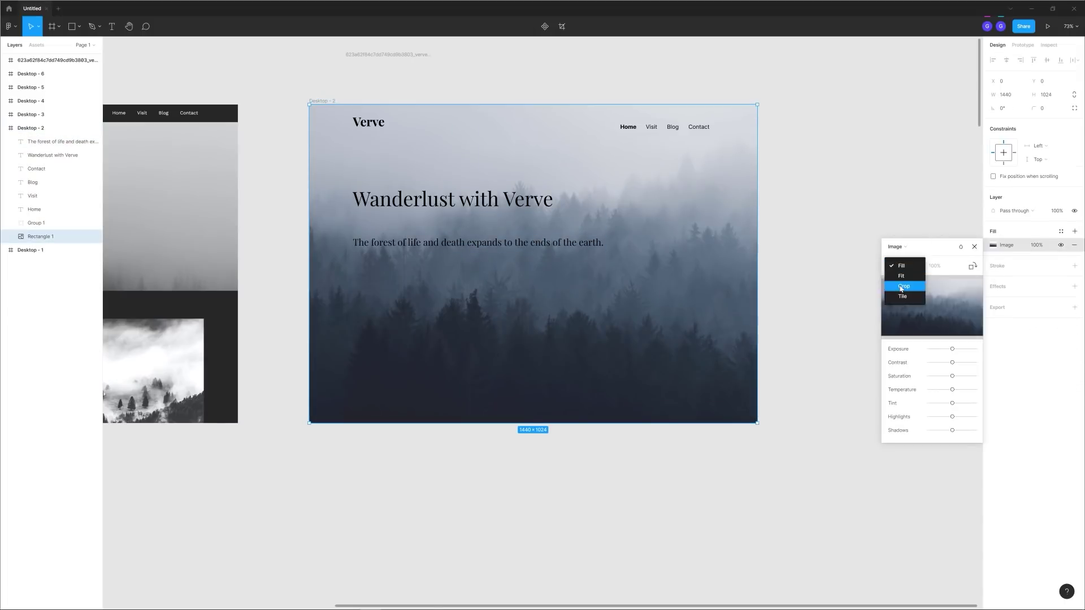
click(902, 286)
drag(739, 170, 915, 155)
click(583, 534)
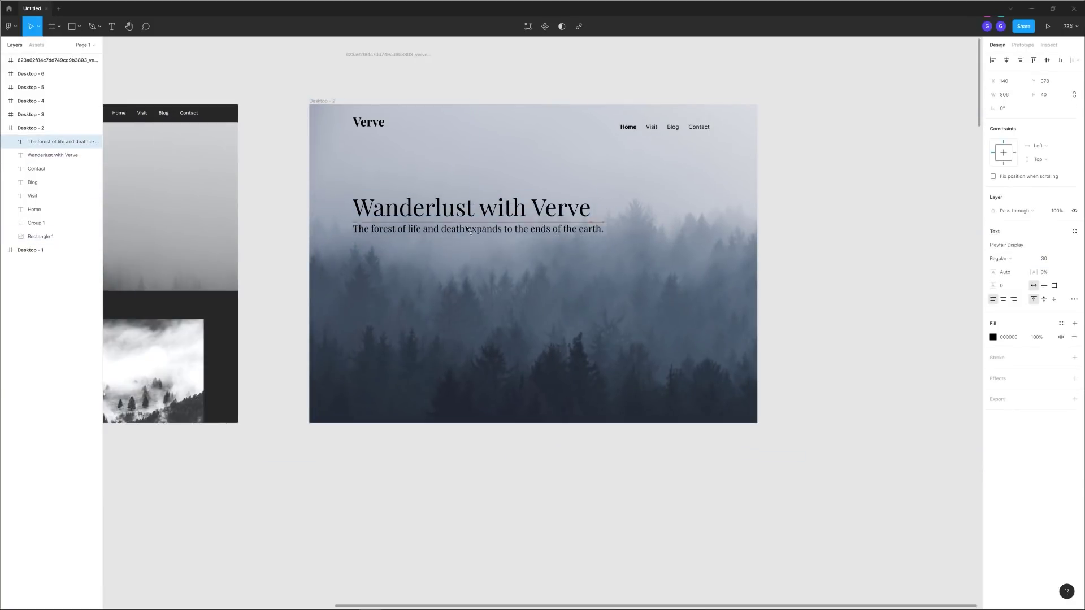
scroll(761, 467, down, 4)
Step: Give the button rectangle a dark navy fill
scroll(634, 405, up, 2)
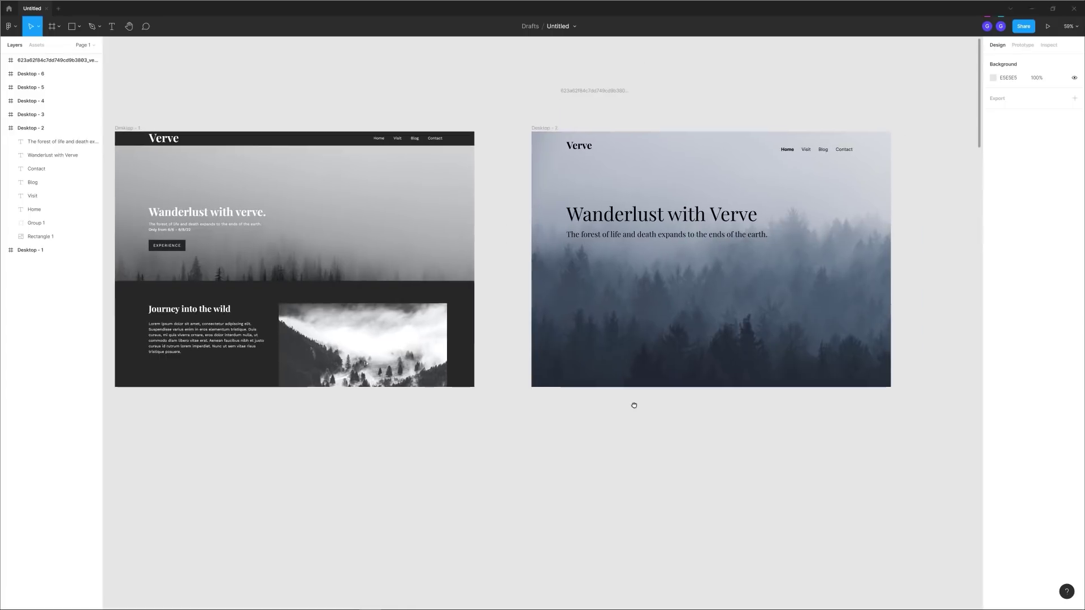
drag(646, 287, 643, 279)
click(993, 244)
click(920, 340)
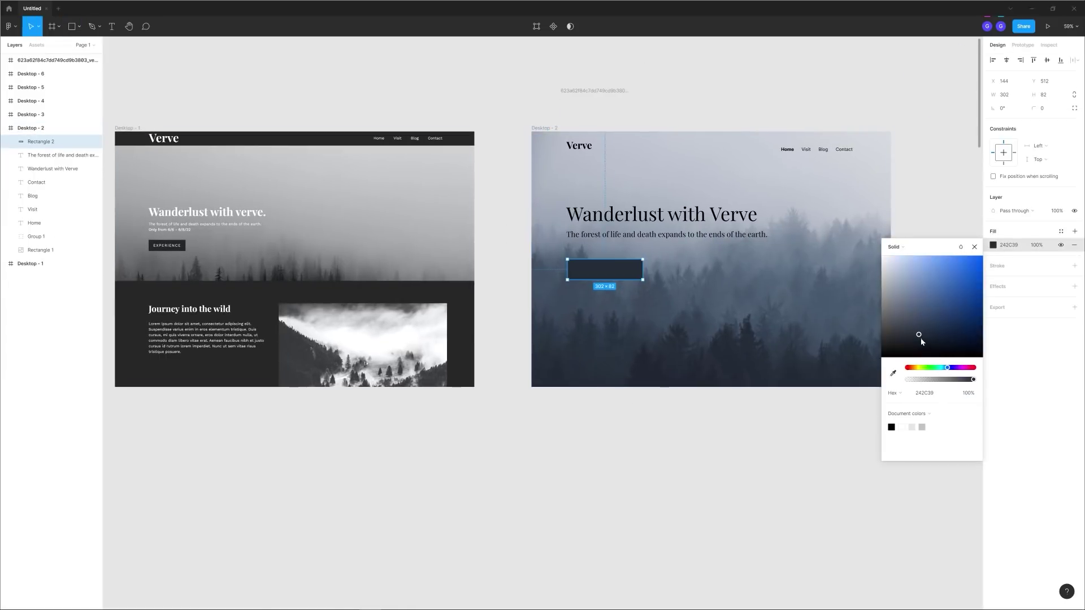
key(Escape)
key(Escape)
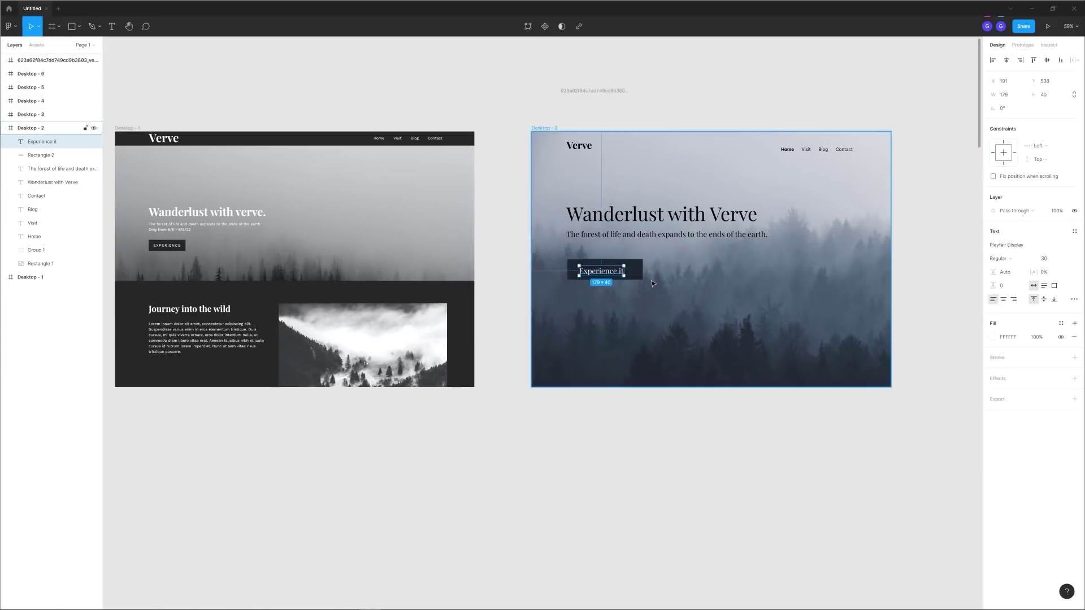
Step: Position the 'Experience it' label and draw a short white arrow after it
scroll(592, 281, up, 5)
drag(606, 262, 588, 257)
key(shift+l)
drag(671, 252, 704, 255)
click(709, 266)
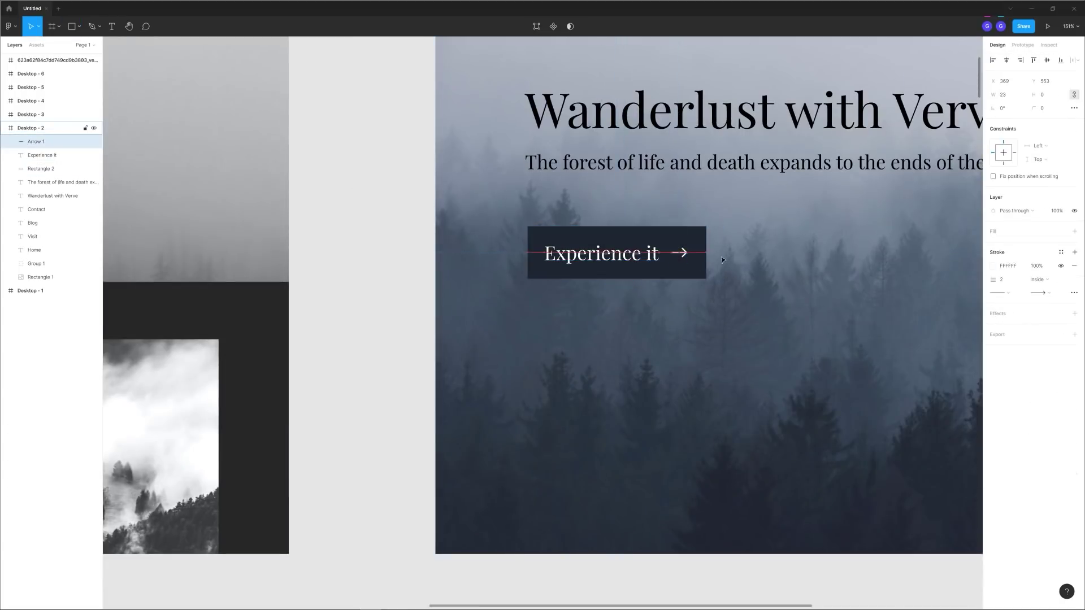
scroll(722, 260, down, 10)
key(Escape)
Step: Extend Desktop - 2 downward and stretch the forest photo to fill the taller frame
drag(692, 304, 688, 404)
click(687, 267)
double_click(687, 268)
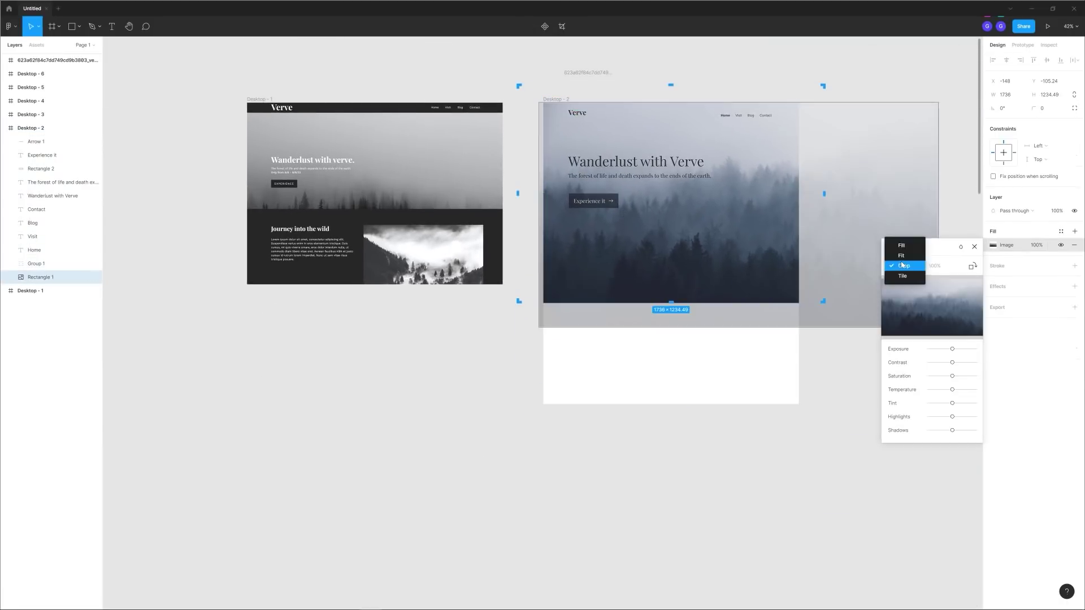
drag(687, 300, 716, 396)
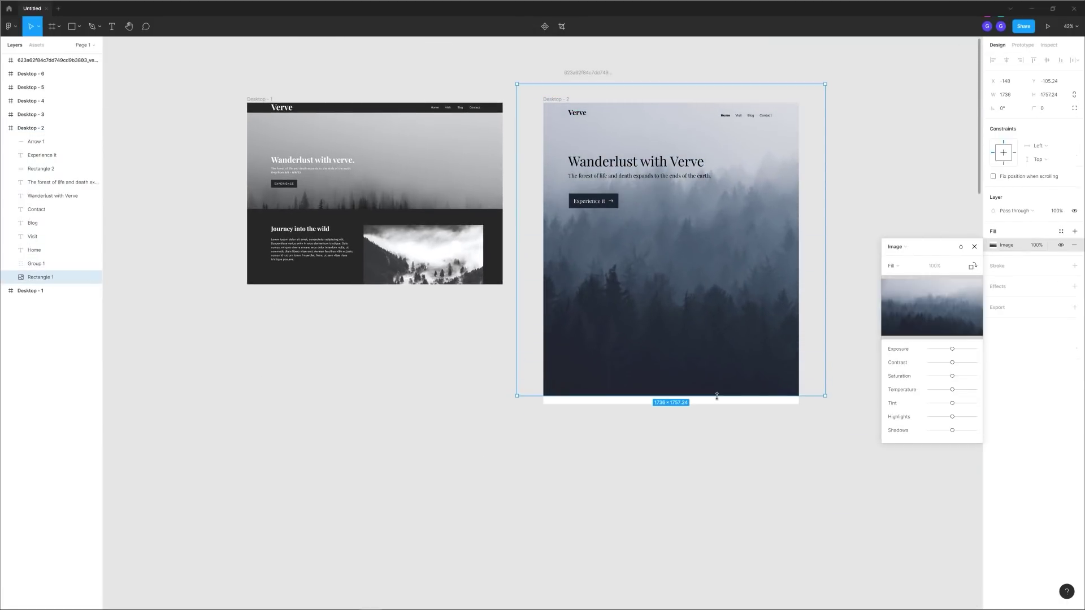
click(884, 159)
Step: Duplicate the headline and subtitle lower down and retype the heading as 'Journey into the wild'
click(600, 164)
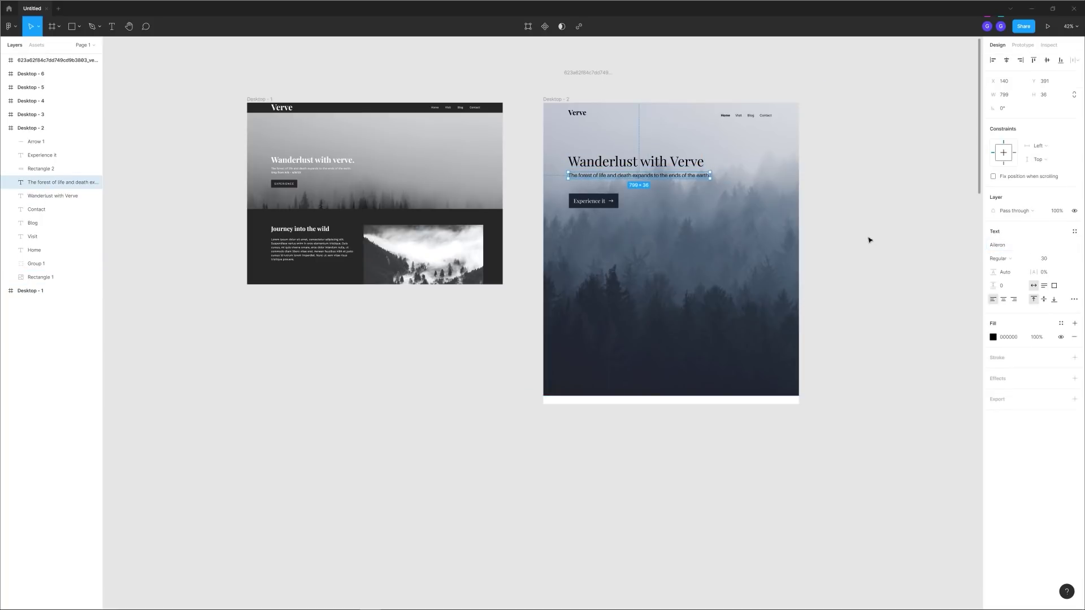
scroll(668, 202, up, 5)
shift+click(639, 167)
scroll(640, 167, down, 3)
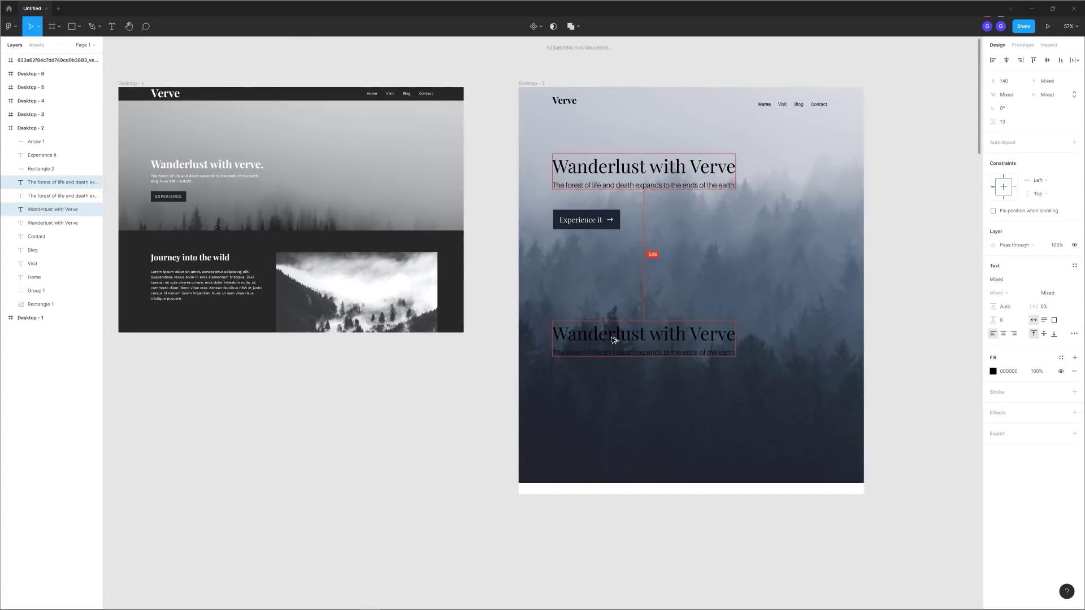
drag(614, 340, 616, 343)
double_click(627, 338)
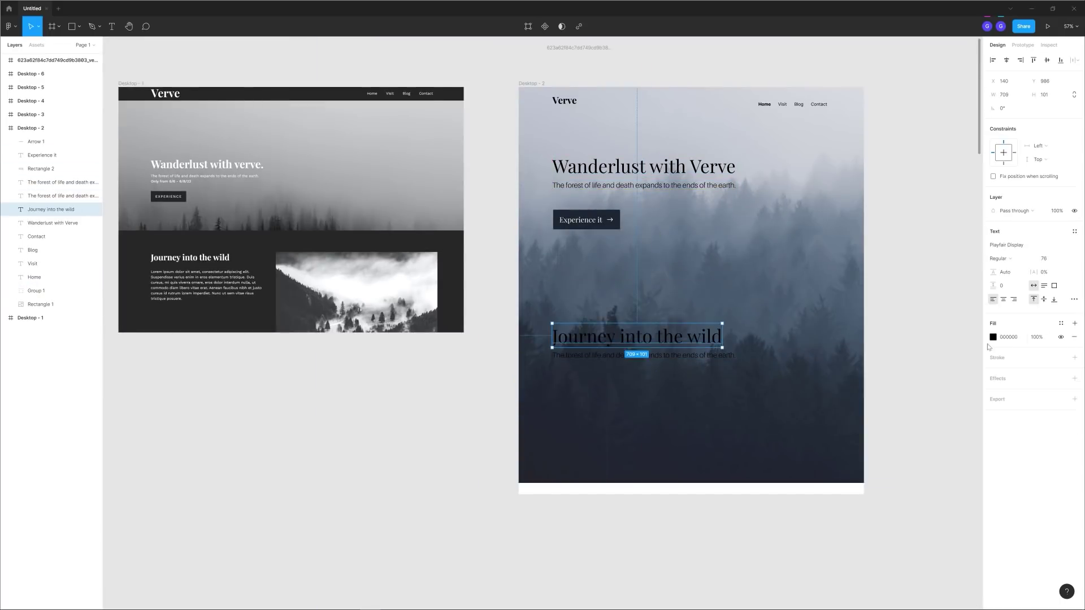
click(957, 358)
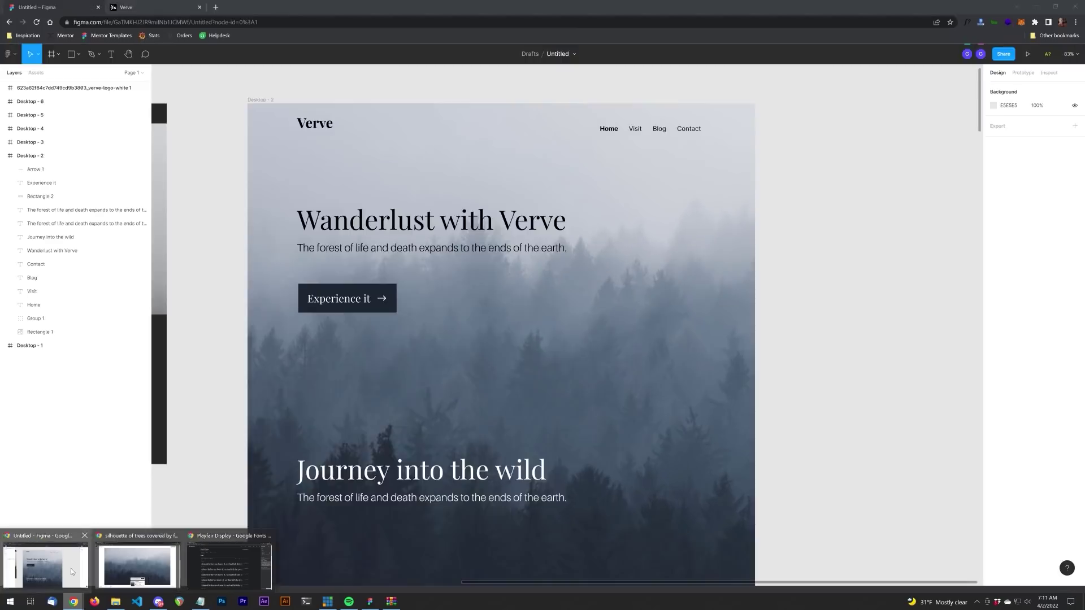
Step: Paste the reference page's lorem paragraph under the 'Journey into the wild' heading and resize the heading
click(72, 572)
drag(267, 390, 373, 457)
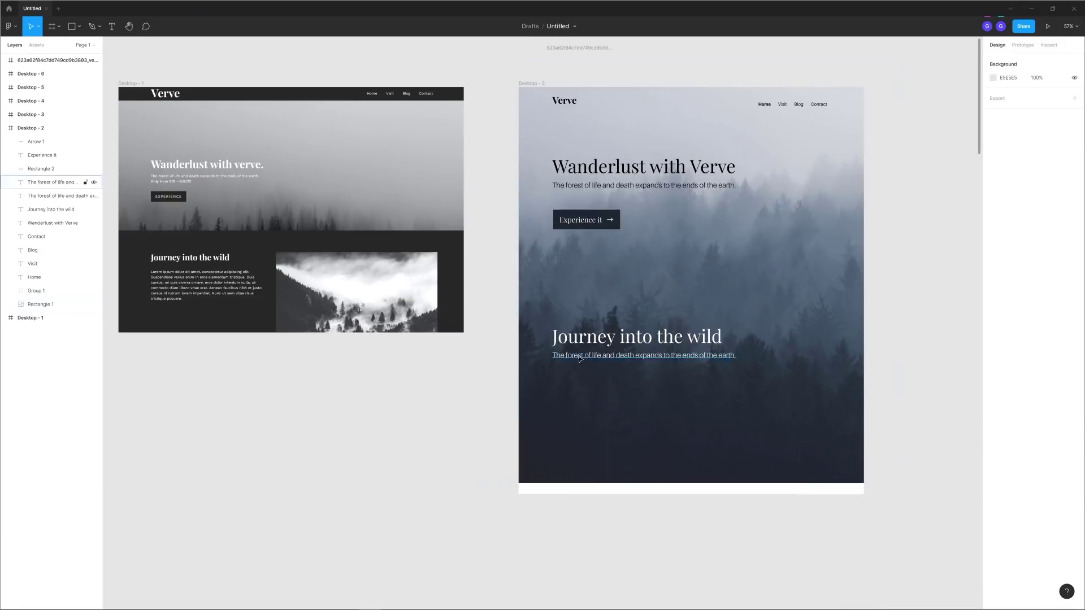
key(ctrl+v)
scroll(844, 391, down, 3)
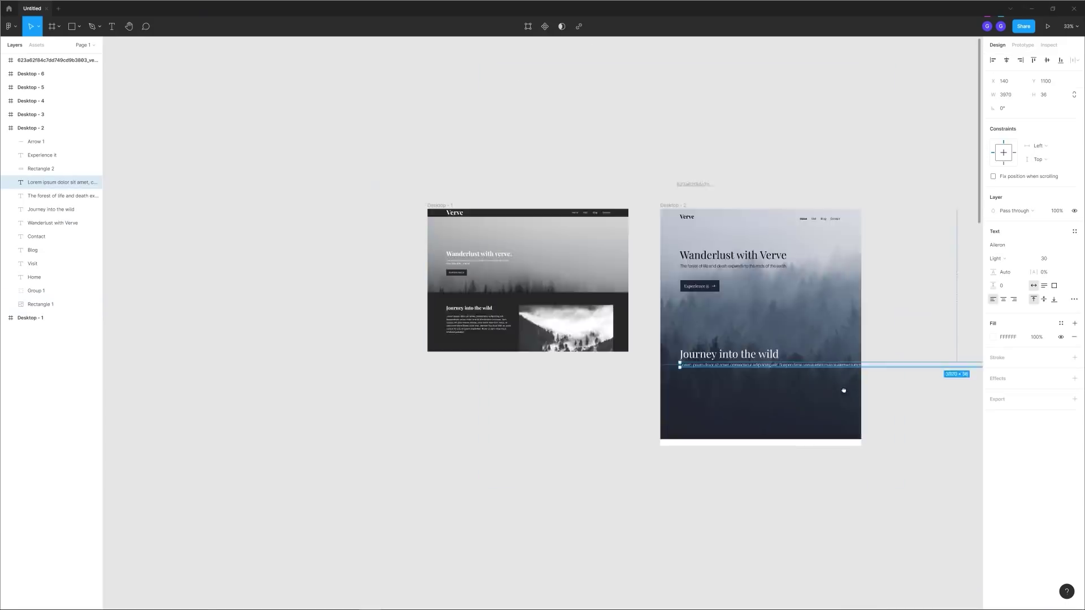
scroll(844, 390, up, 3)
scroll(687, 164, down, 2)
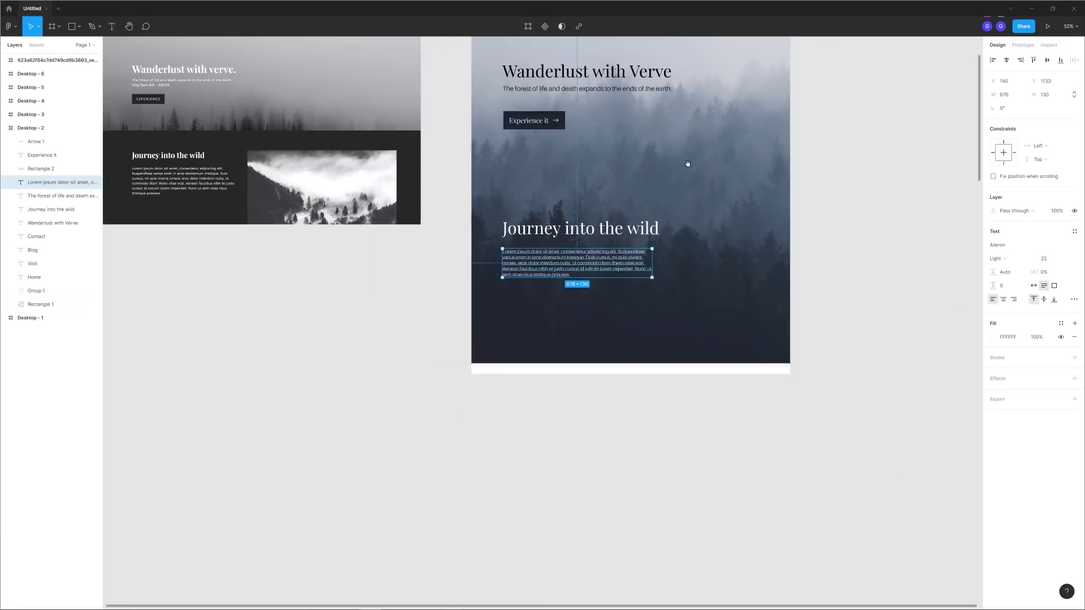
click(1049, 260)
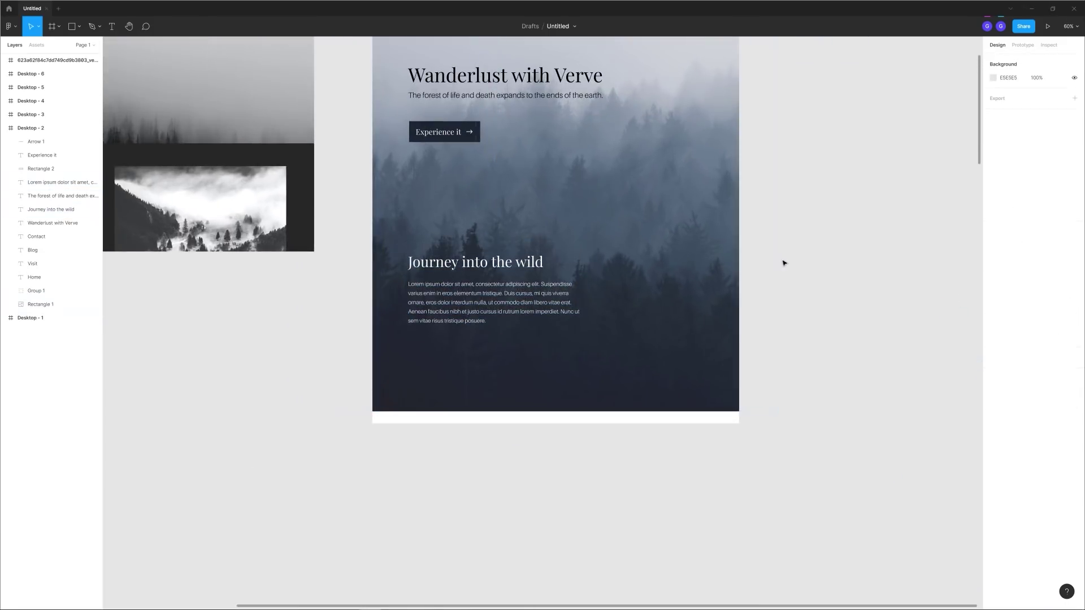
scroll(603, 482, down, 2)
scroll(438, 218, left, 2)
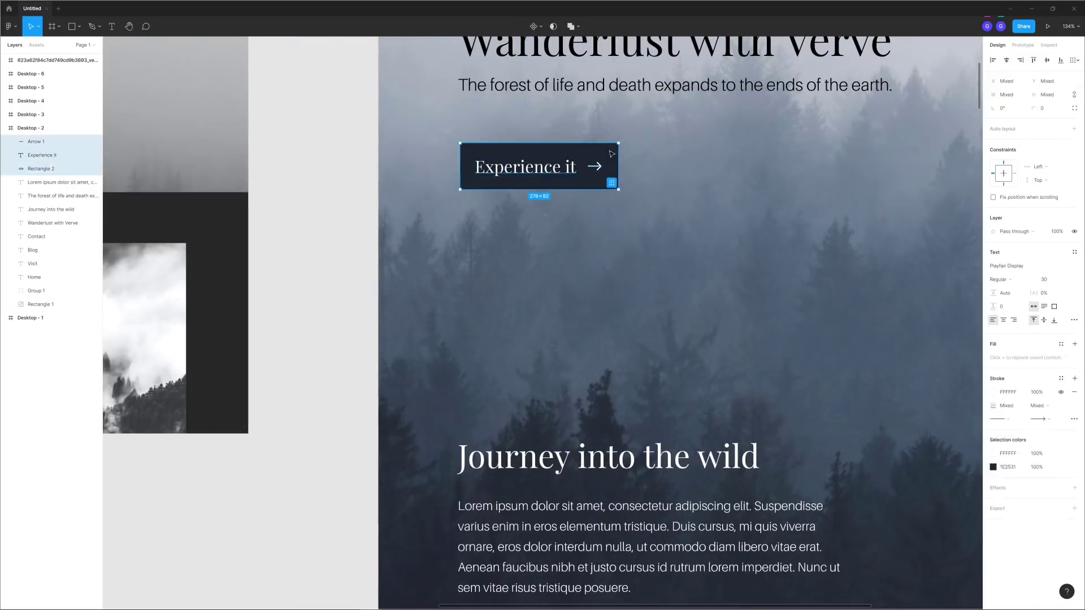
scroll(503, 188, down, 3)
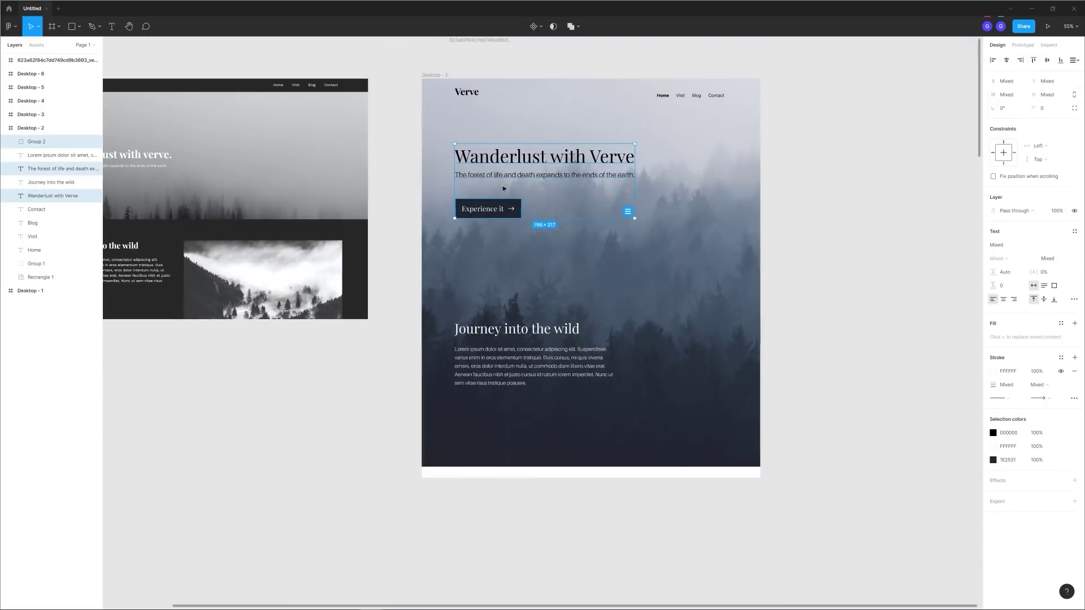
Step: Set the divider line's stroke colour to white (FFFFFF)
click(810, 309)
scroll(810, 310, down, 2)
scroll(859, 237, down, 3)
scroll(859, 238, up, 1)
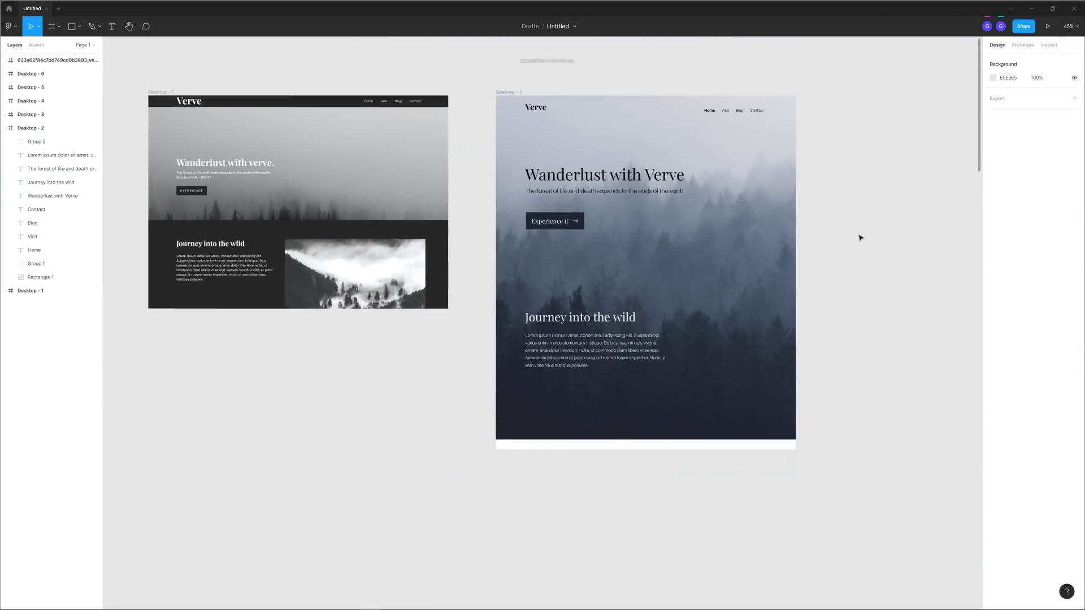
scroll(860, 238, up, 2)
click(993, 265)
drag(905, 294, 915, 213)
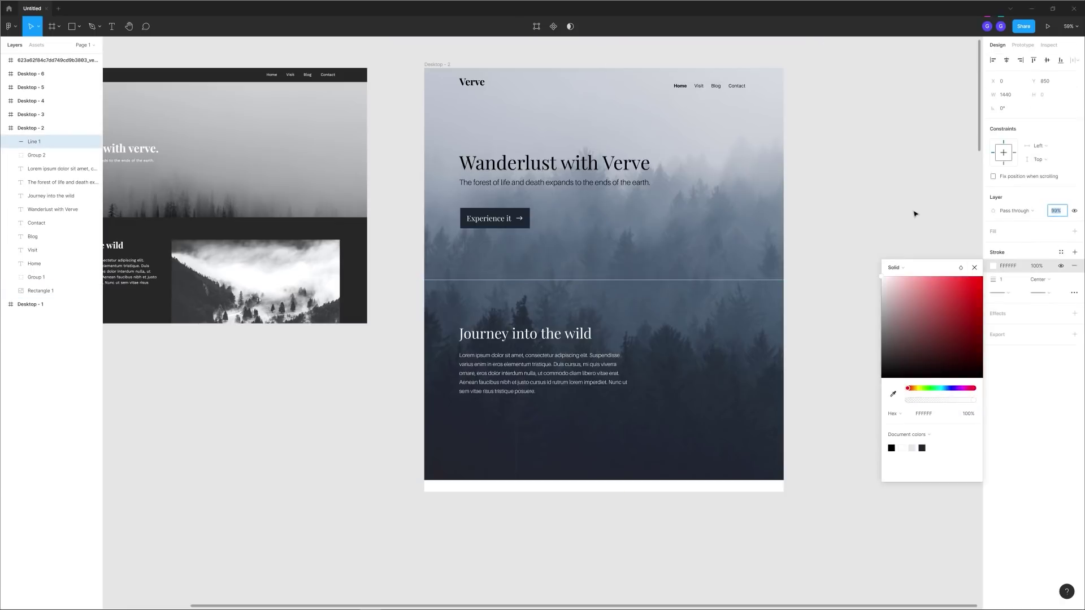
click(910, 235)
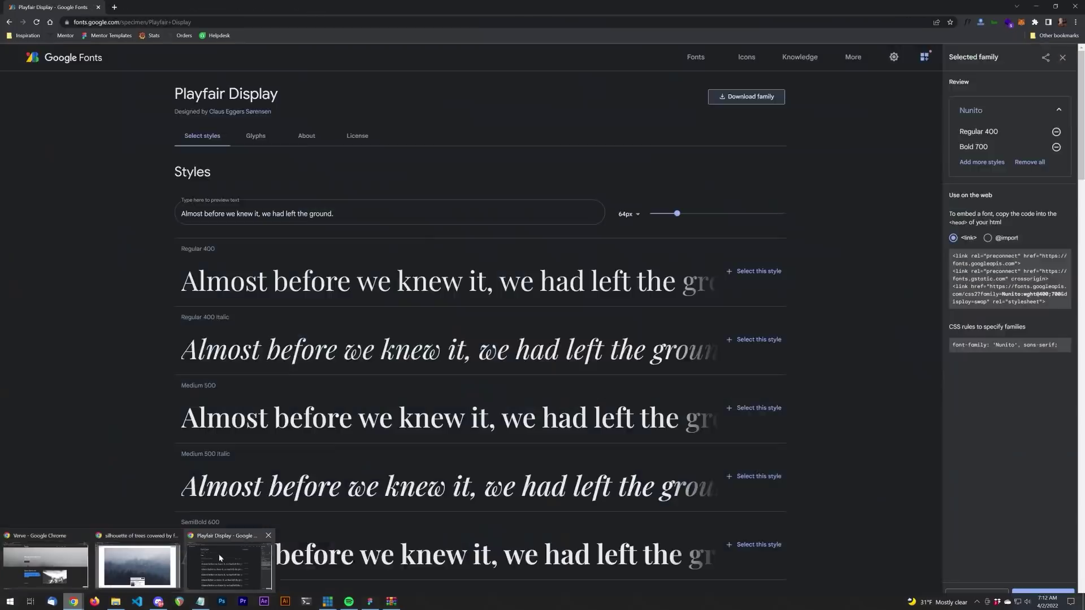
Step: Copy the forest photo from the Verve website, paste it into Desktop - 2 and duplicate it
click(231, 565)
right_click(604, 411)
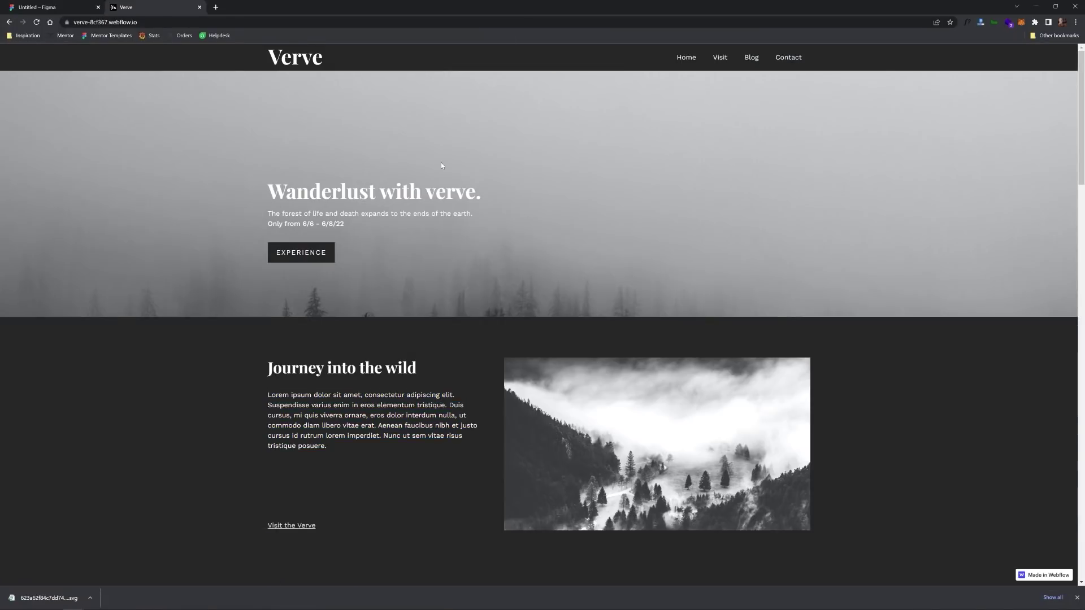
key(alt+Tab)
key(ctrl+v)
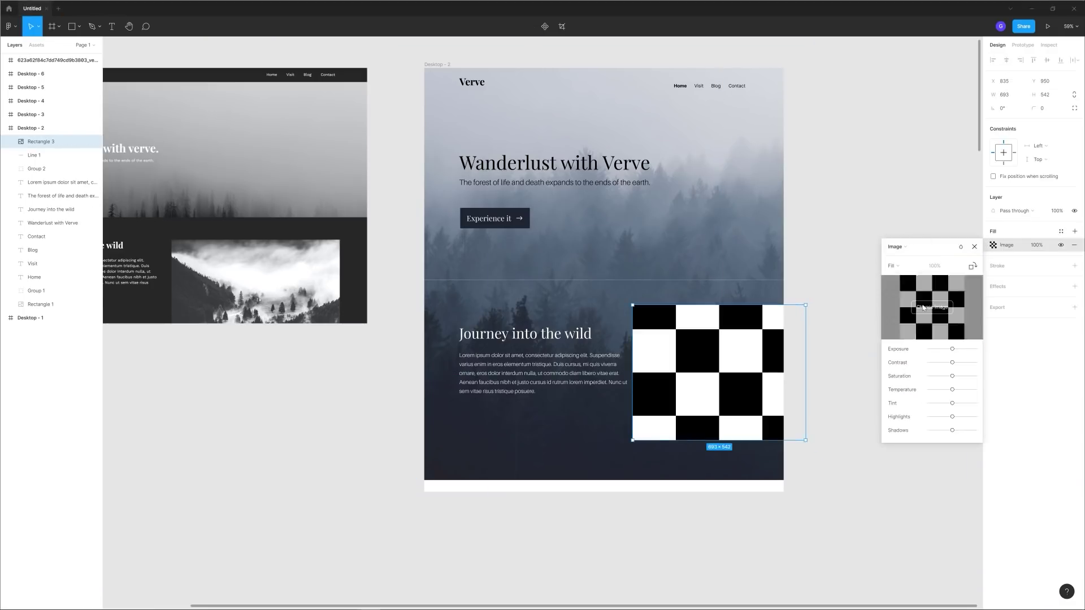
click(836, 351)
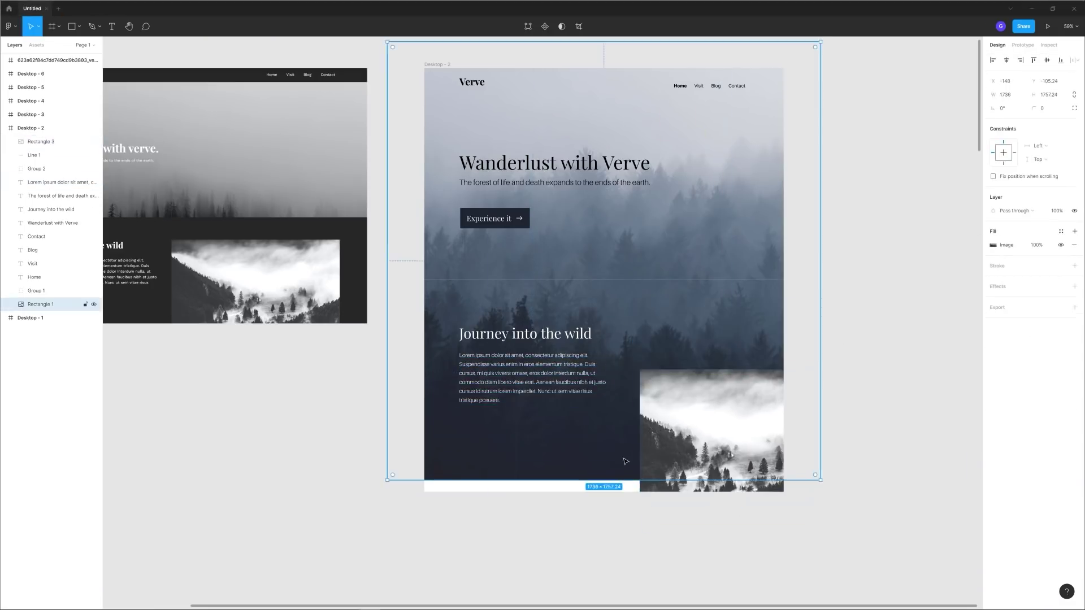
drag(706, 373, 678, 405)
key(ctrl+d)
click(993, 244)
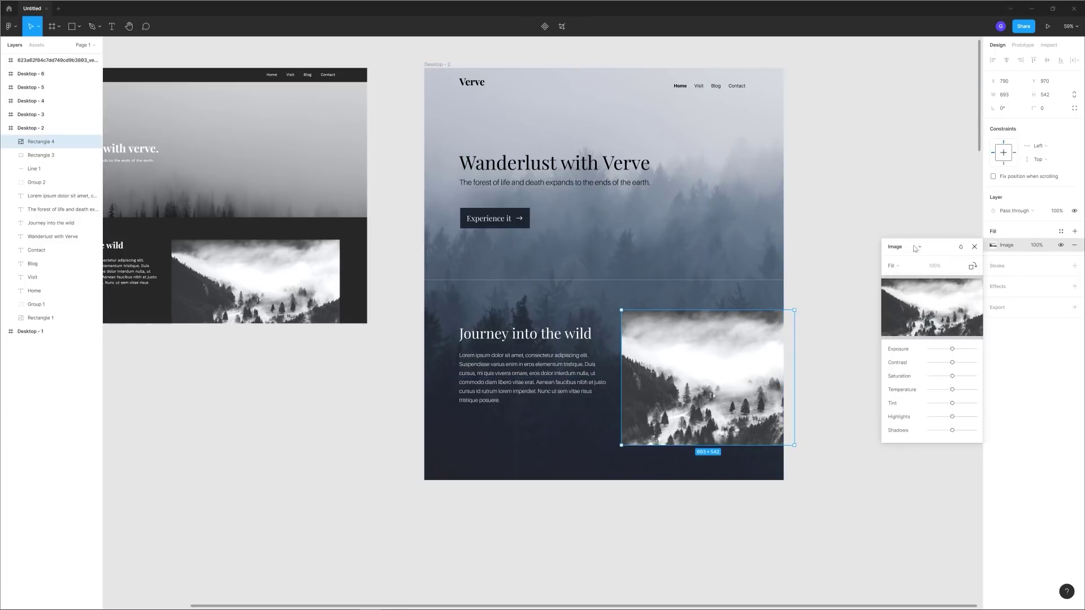
click(960, 249)
click(958, 249)
click(830, 240)
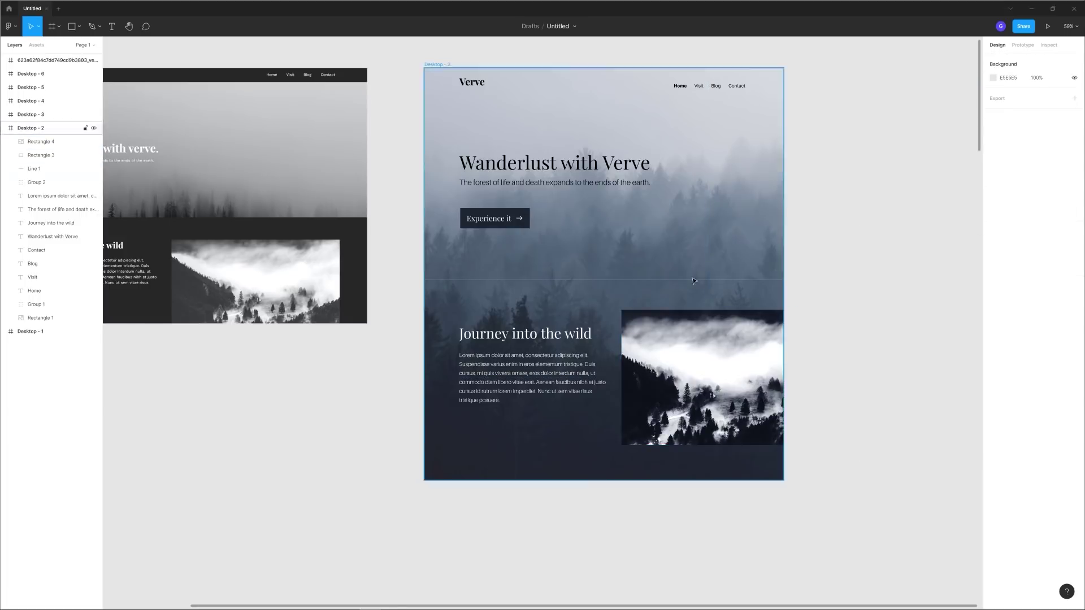
Step: Stretch the photo copy to the frame edge behind the text and add a white 14% overlay strip
click(93, 170)
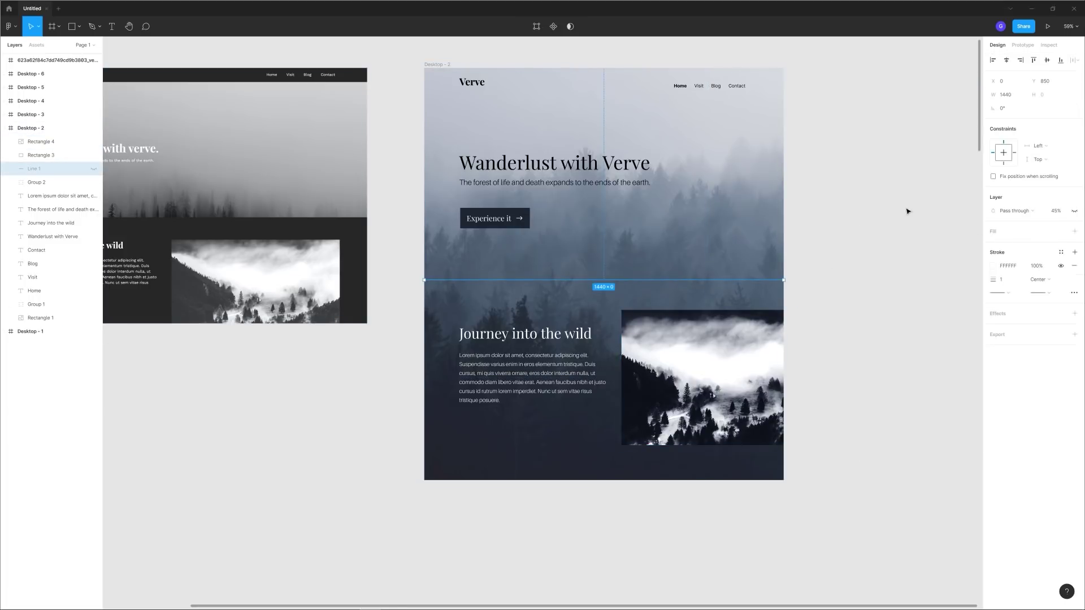
click(706, 373)
drag(622, 387, 419, 386)
key(ctrl+[)
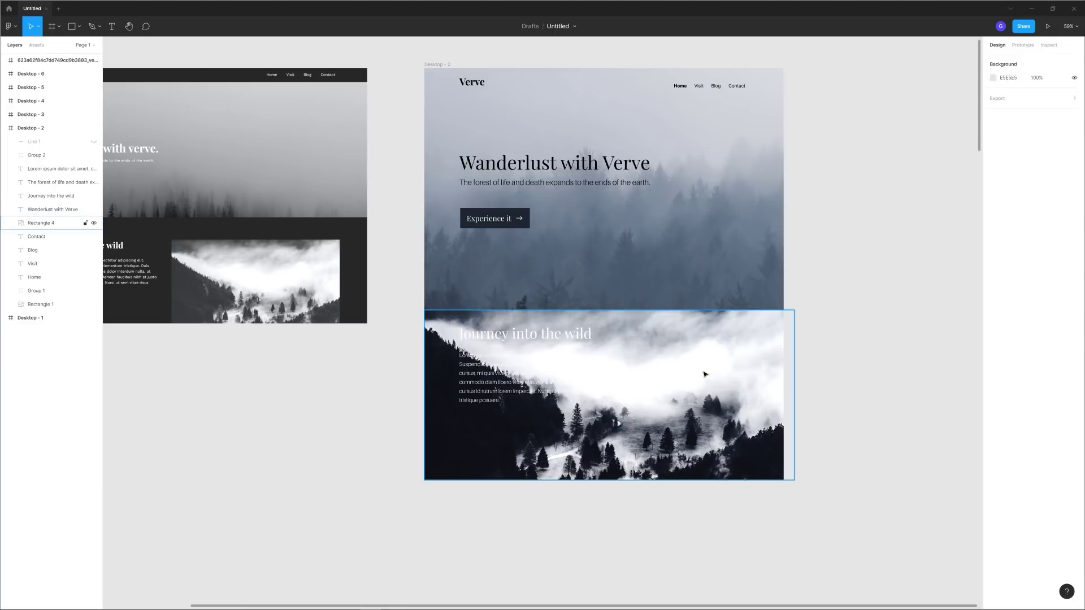
click(861, 288)
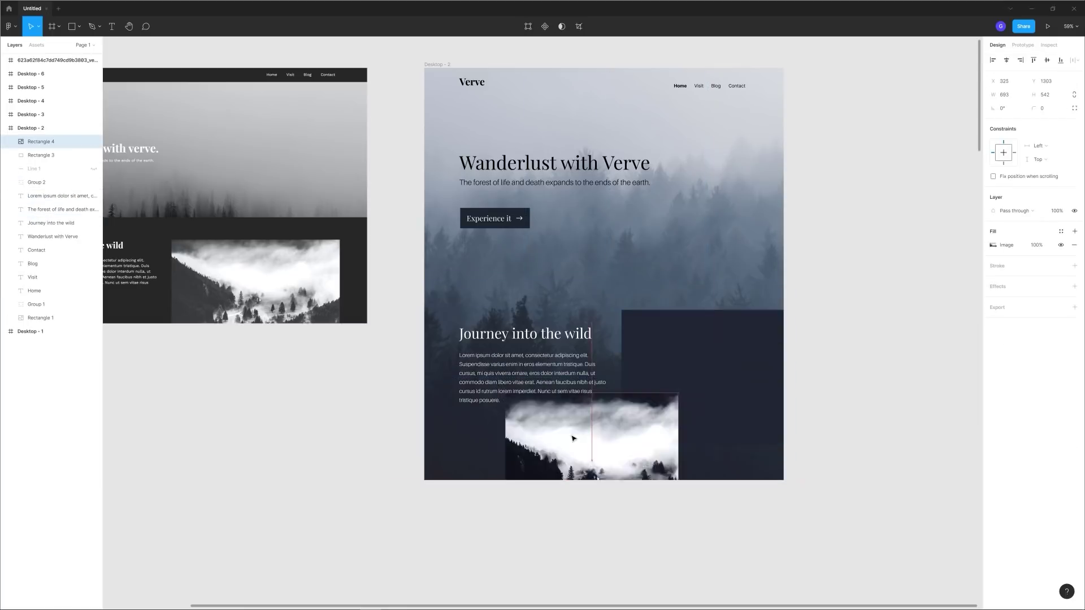
drag(522, 342, 523, 325)
drag(593, 372, 648, 362)
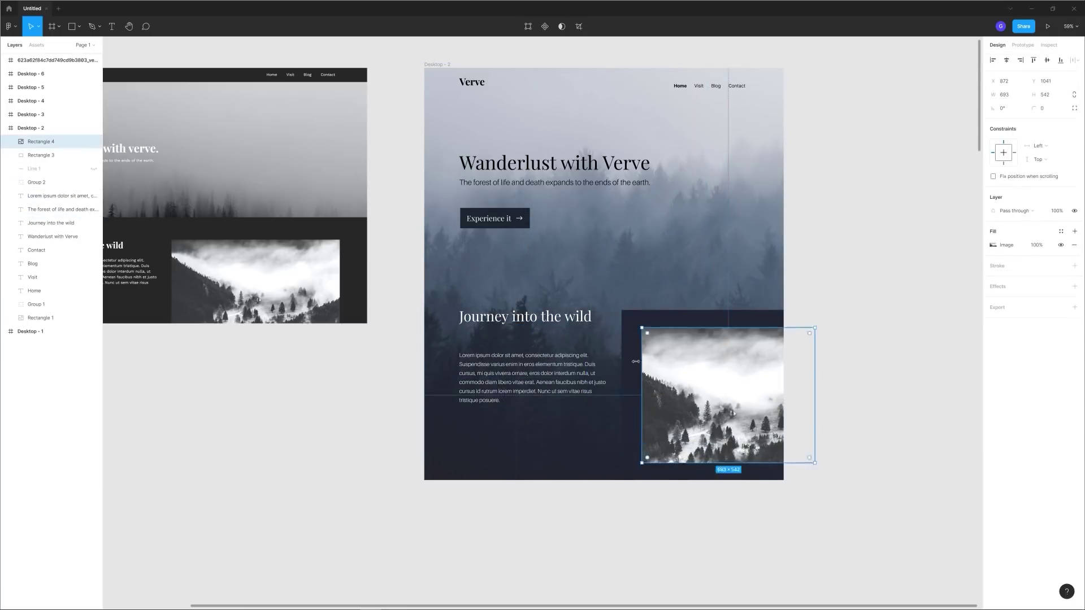
click(511, 331)
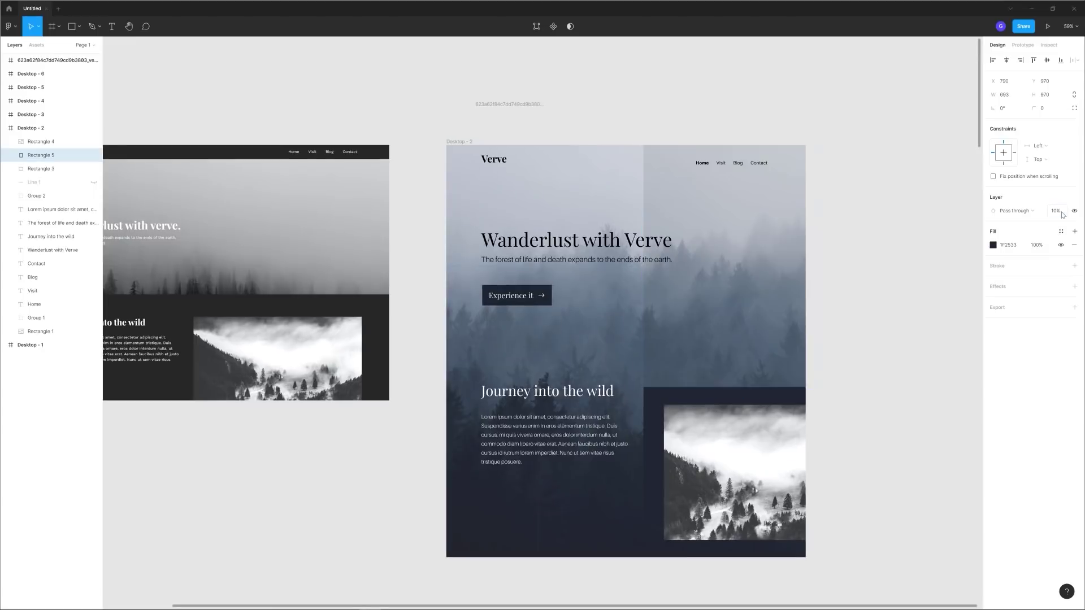
click(994, 246)
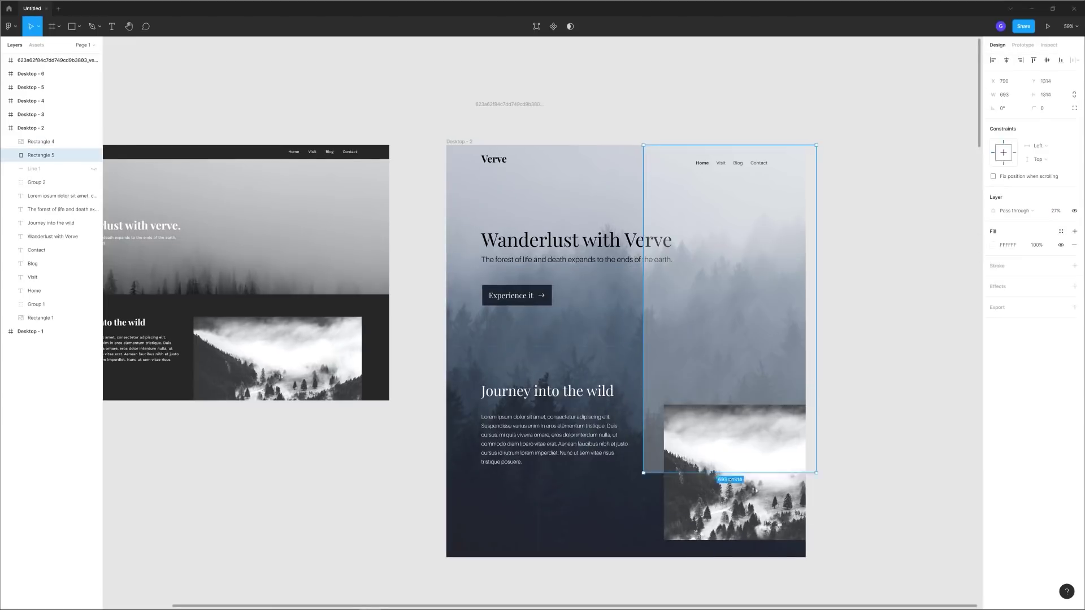
click(994, 245)
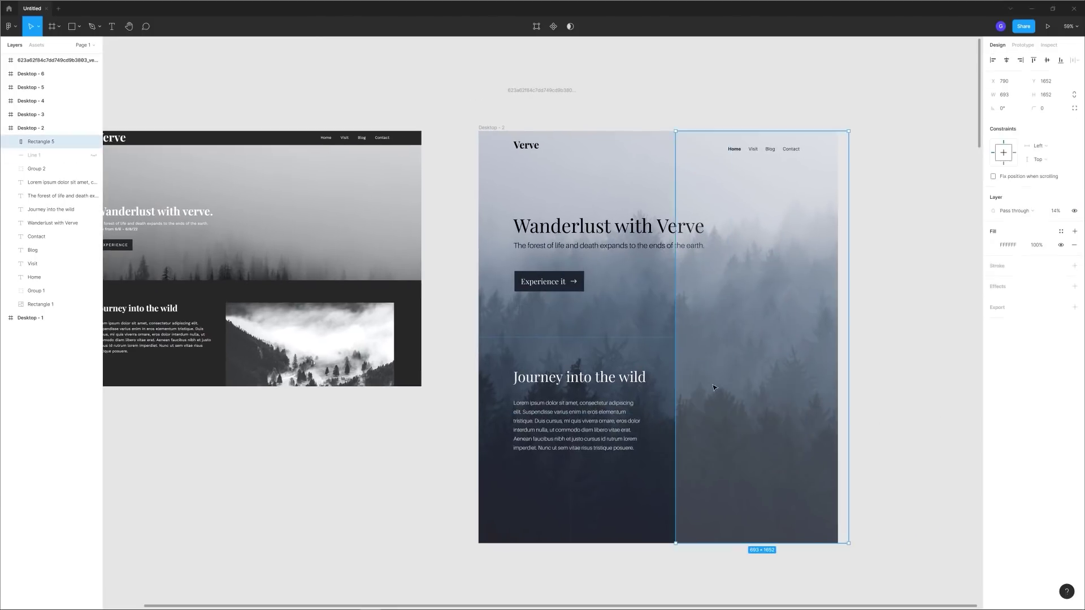
click(639, 418)
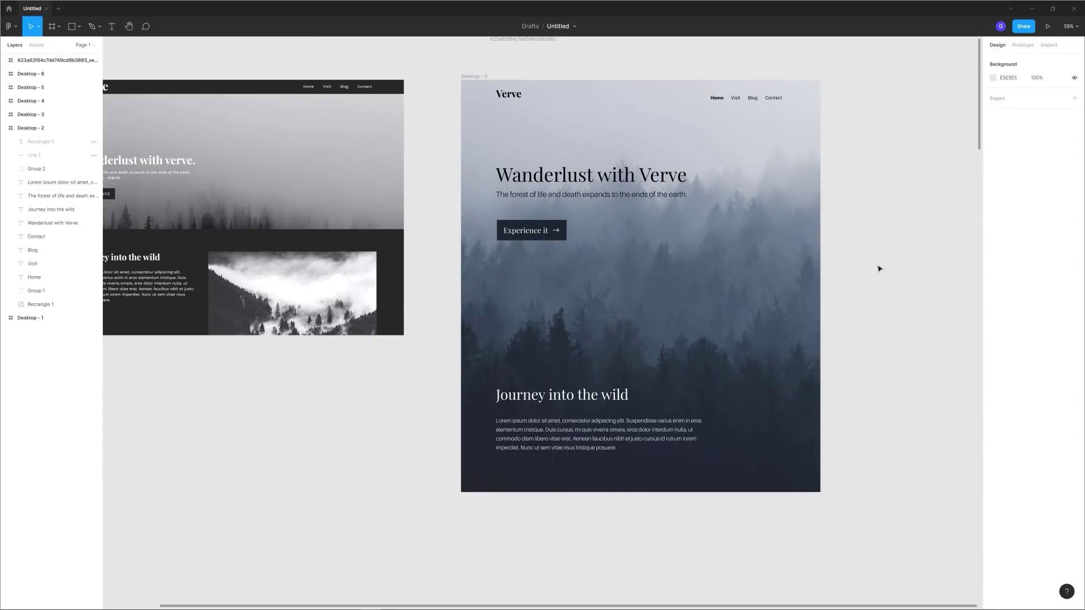
Step: Draw a tile rectangle below the hero button and duplicate it into a row of three
key(r)
drag(417, 285, 513, 346)
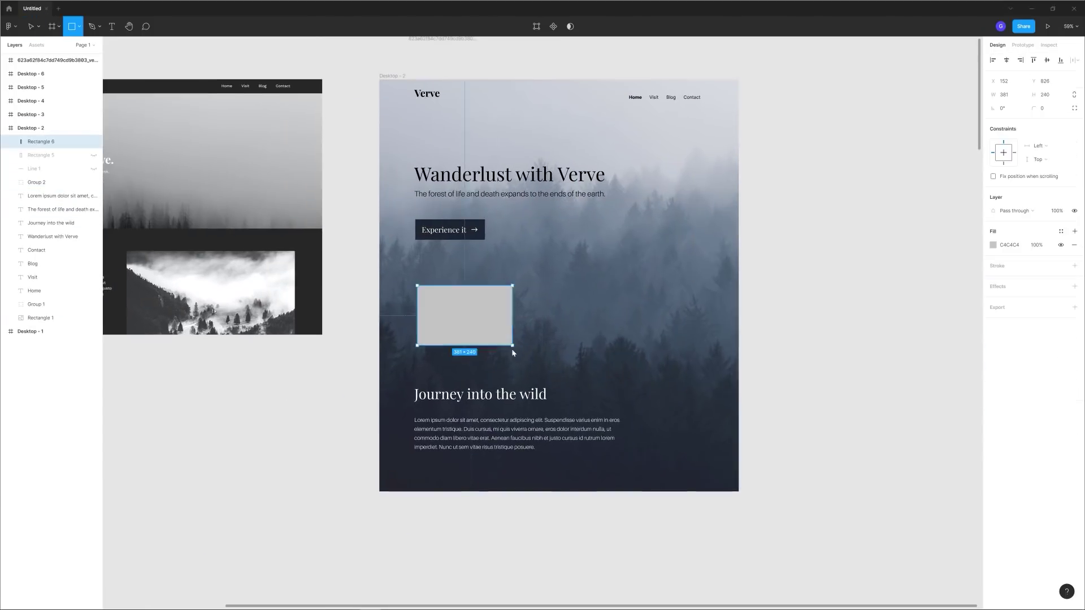
key(ctrl+d)
drag(465, 316, 561, 320)
key(ctrl+d)
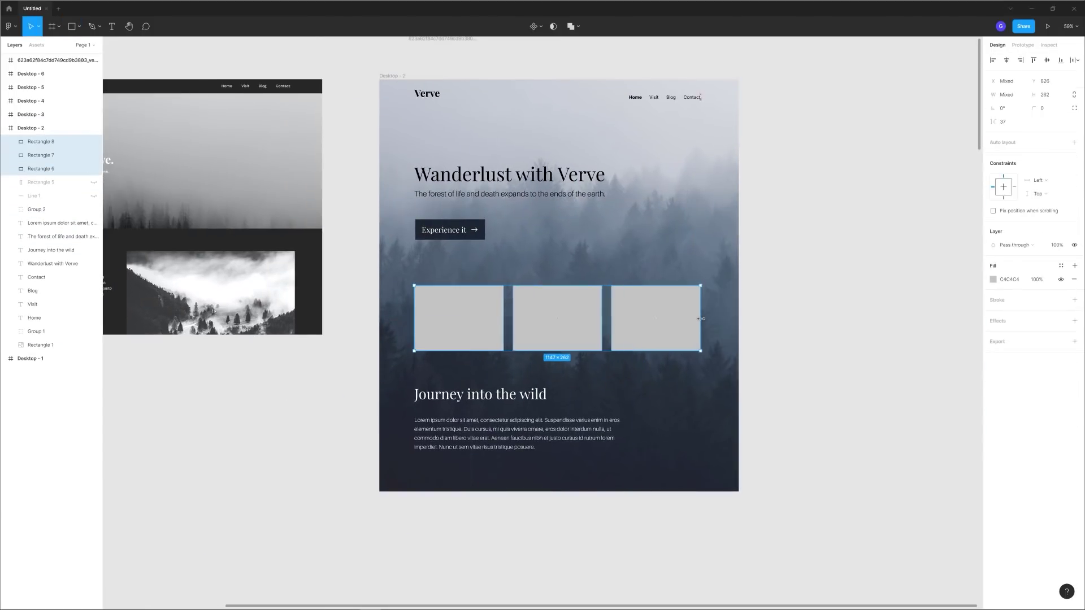
click(816, 312)
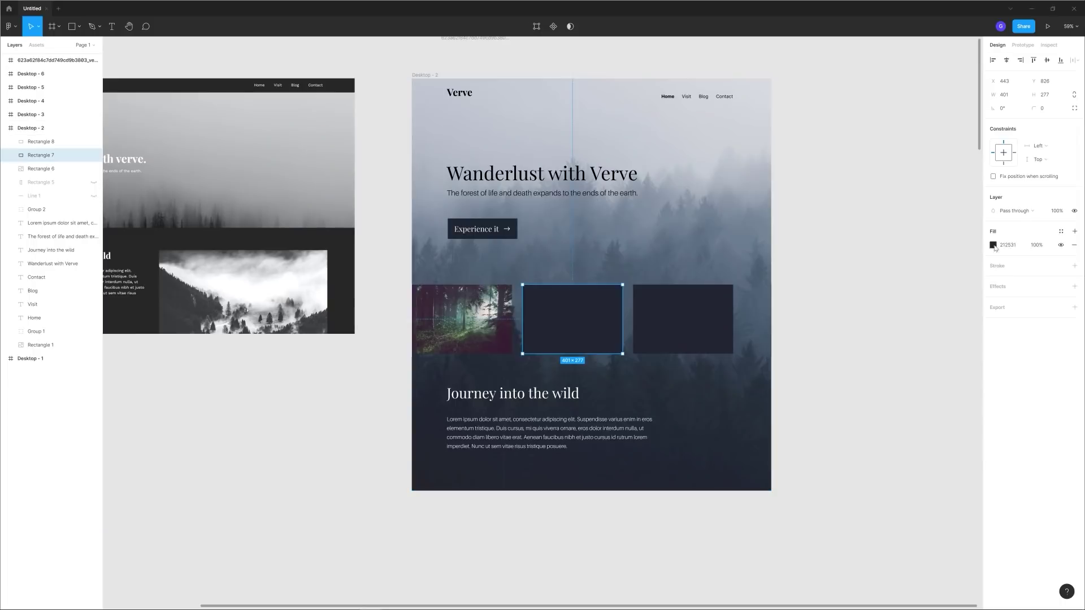
Step: Paste forest photos into the tiles and add a fourth photo tile to the right
key(ctrl+v)
click(836, 221)
mouse_move(77, 605)
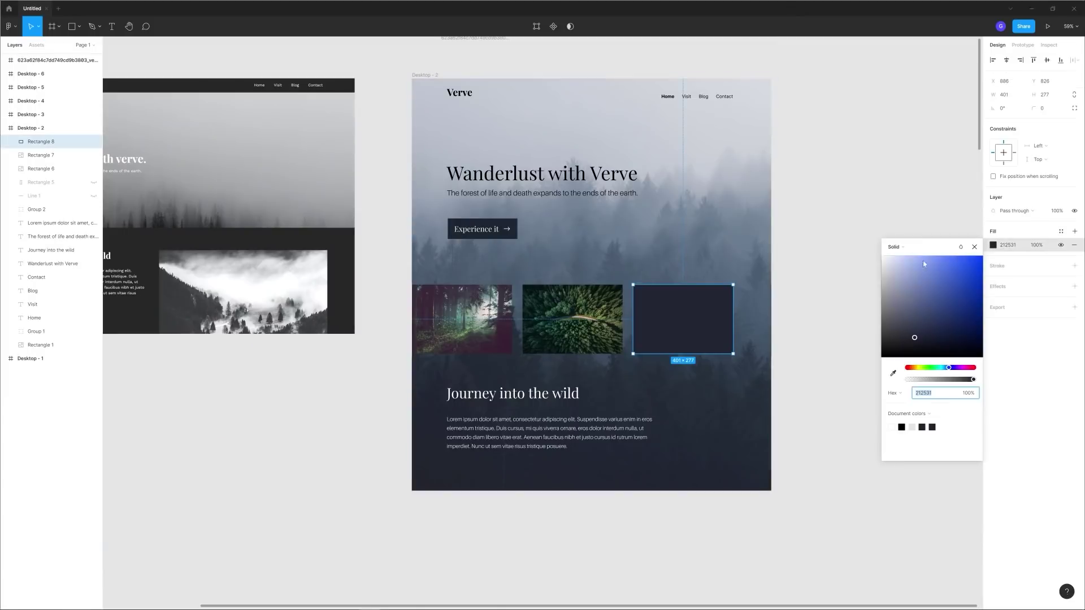
key(ctrl+v)
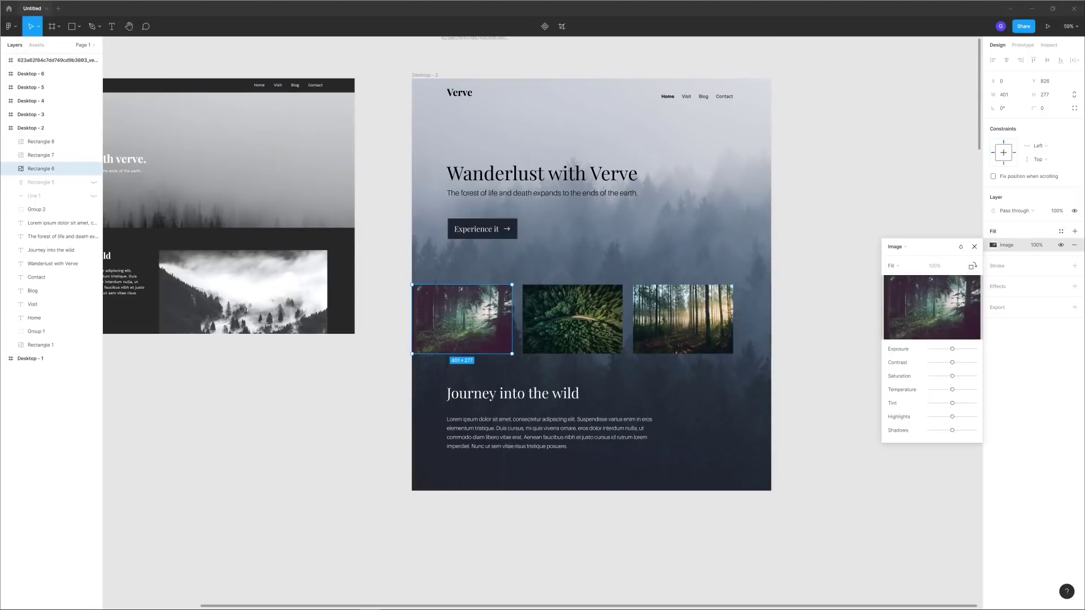
click(876, 177)
key(ctrl+v)
drag(805, 316, 761, 316)
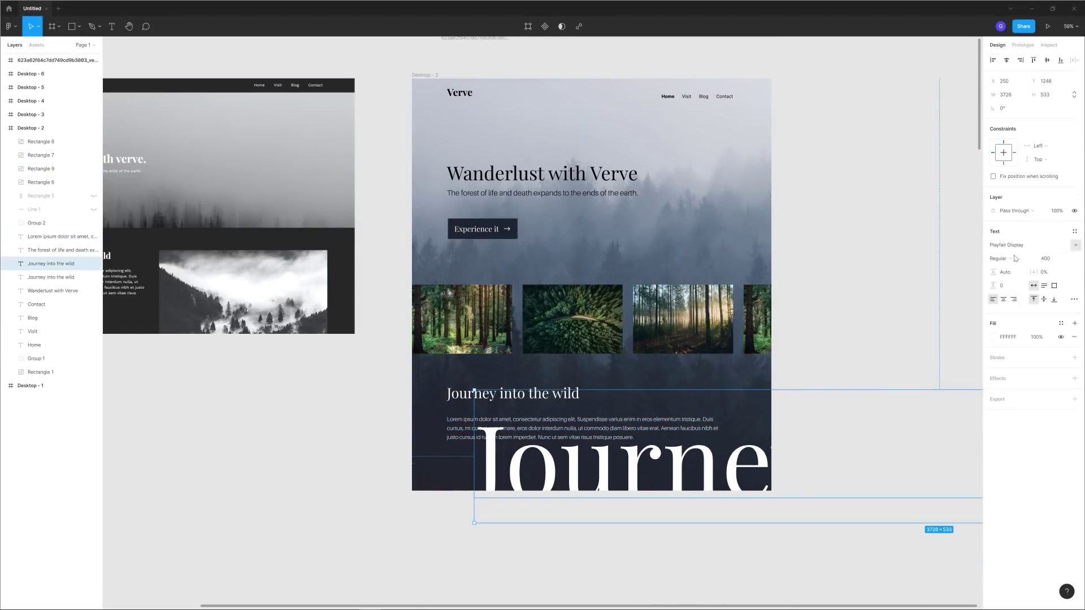
Step: Zoom to fit all frames, bringing the Flickadoo screenshot and Desktop - 3 into view
key(shift+1)
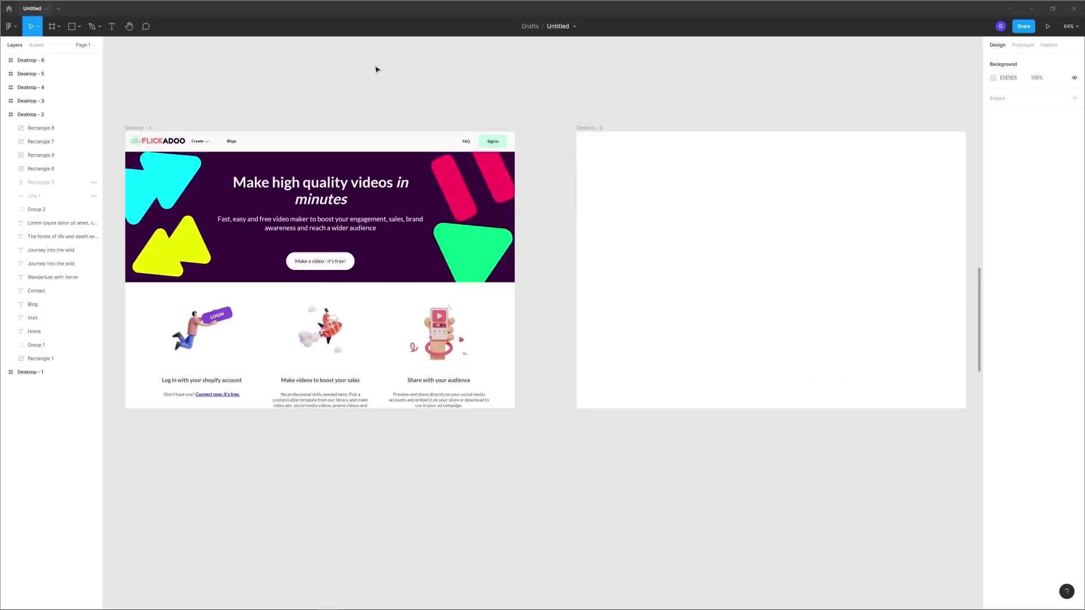
Step: Paste the FLICKADOO wordmark into the frame and set its font size to 30
scroll(567, 210, right, 5)
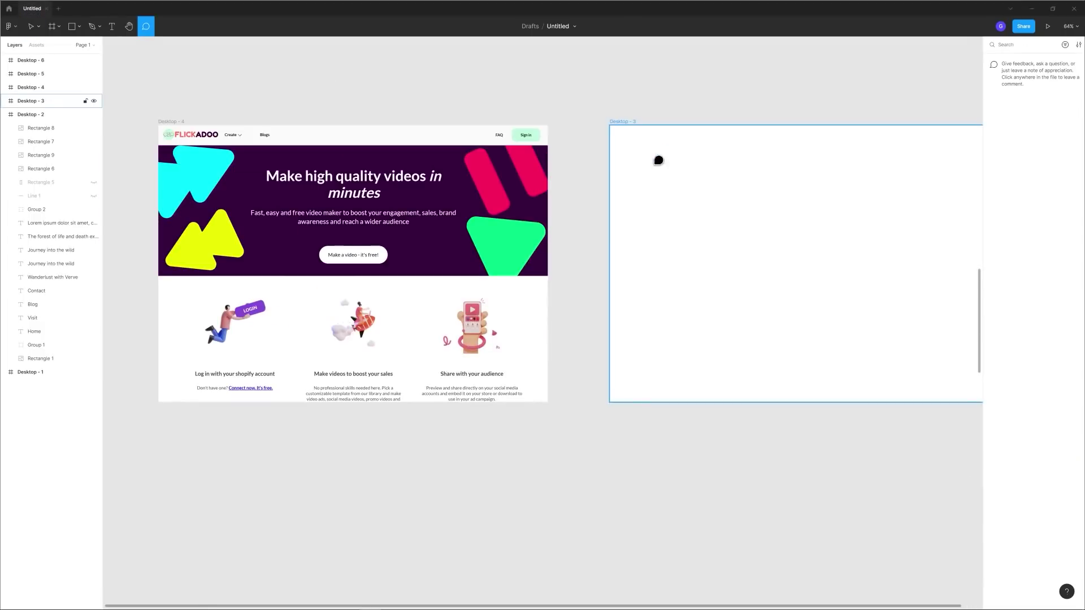
key(ctrl+v)
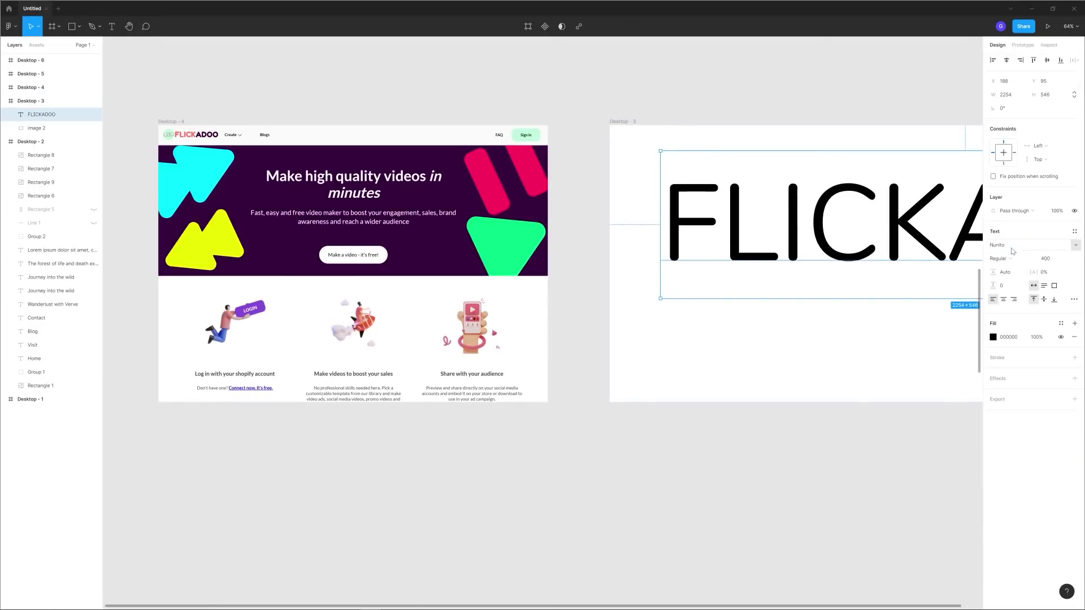
click(1048, 258)
text(30)
key(Return)
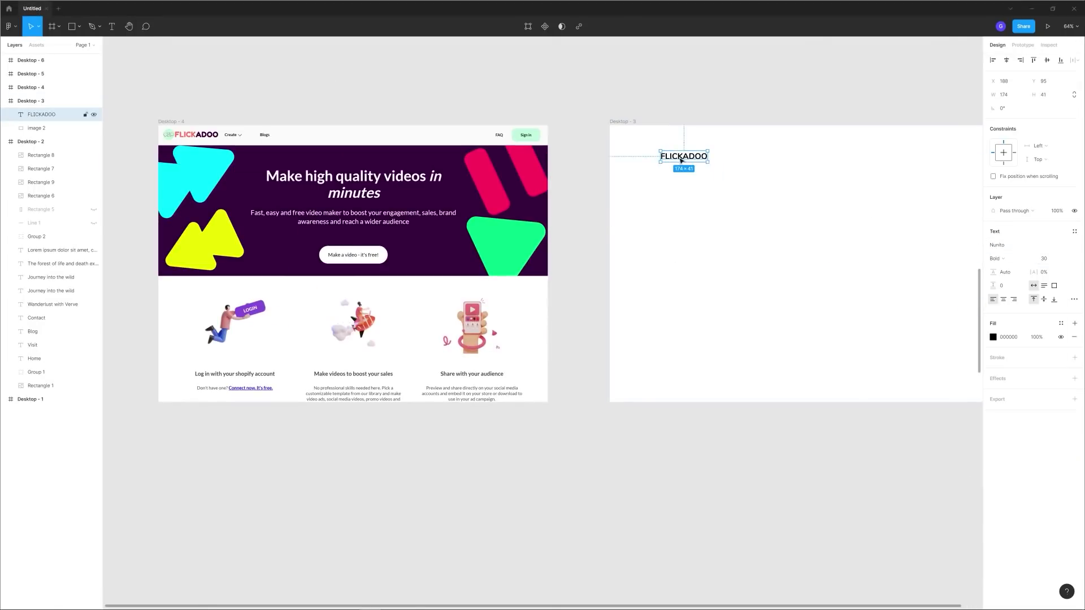
Step: Duplicate the wordmark as a 'Create' label in Regular weight
drag(352, 129, 438, 129)
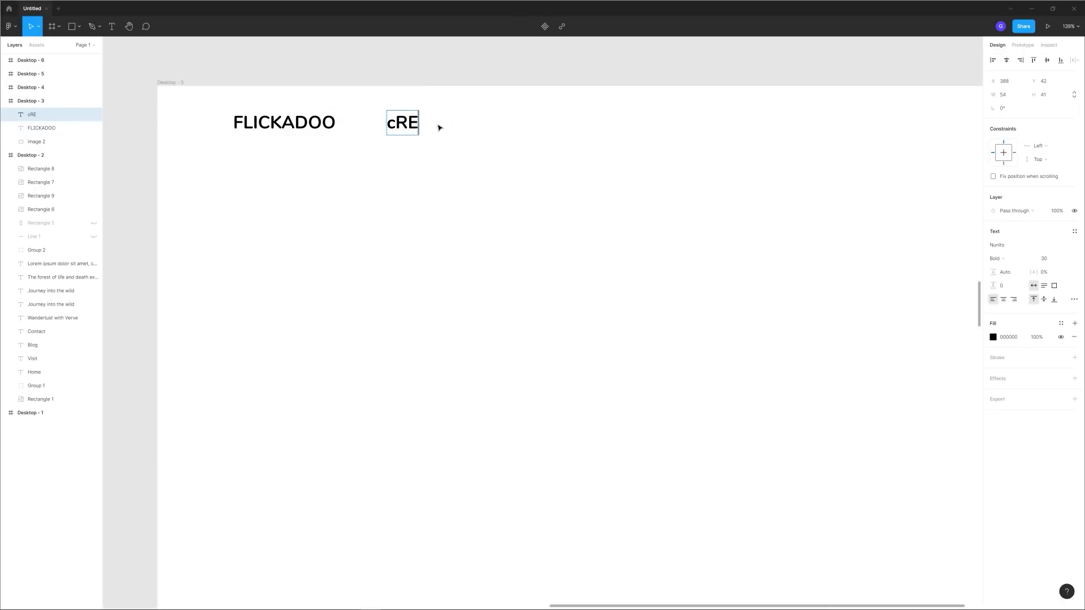
key(BackSpace)
key(BackSpace)
key(BackSpace)
text(Create)
key(Escape)
click(999, 258)
click(1012, 253)
click(1054, 259)
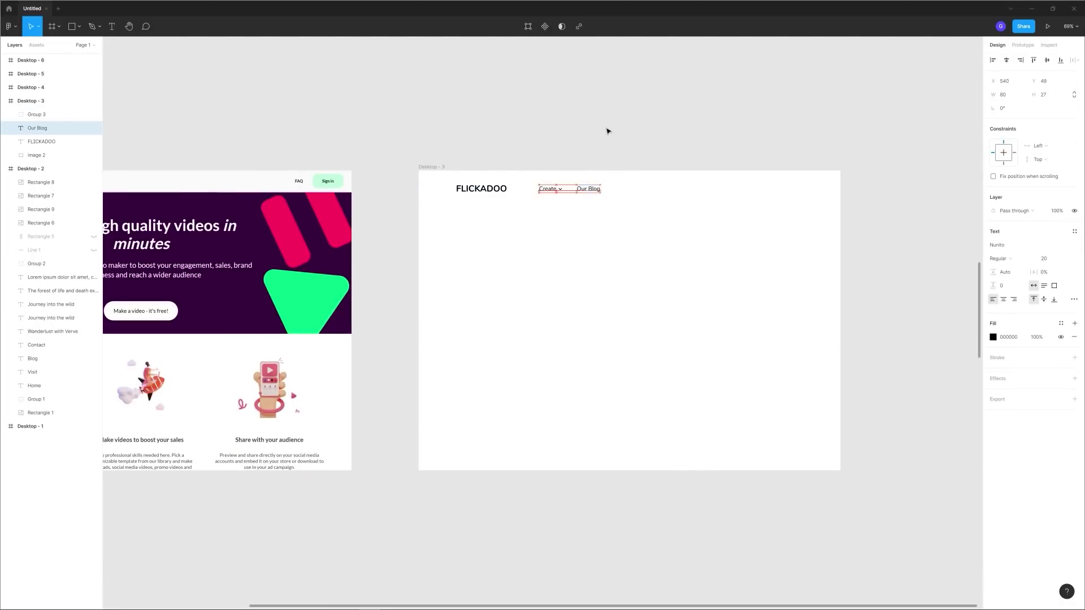
Step: Add a FAQ nav label from a copied link
click(608, 132)
scroll(608, 131, down, 3)
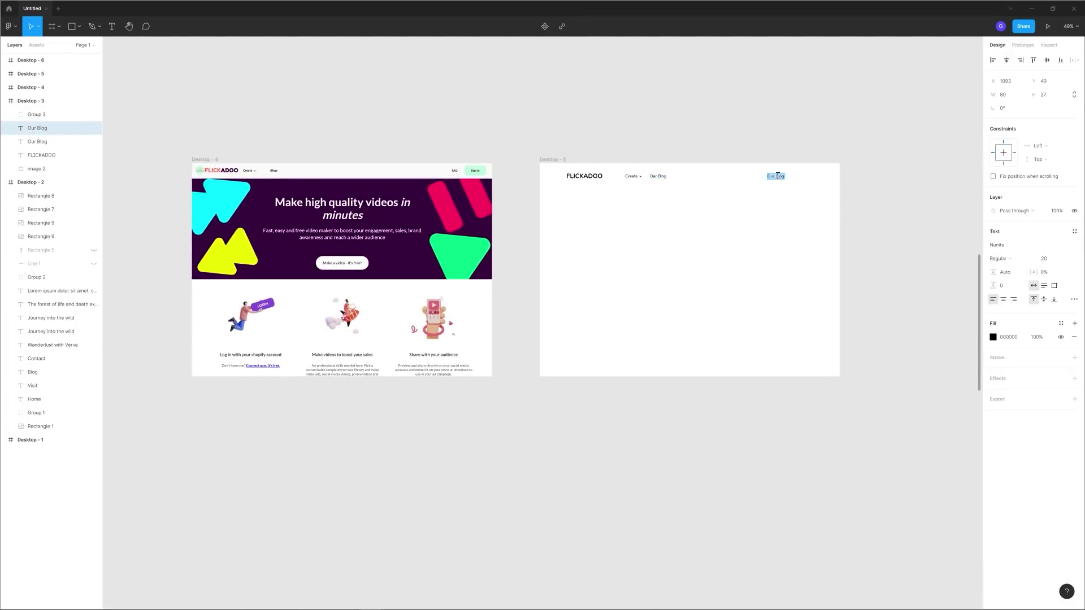
text(FAQ)
click(776, 192)
scroll(776, 193, up, 5)
scroll(777, 194, down, 3)
Step: Move Create right of FAQ, duplicate it as Sign In in Regular weight, and nudge FAQ left
drag(583, 180, 751, 181)
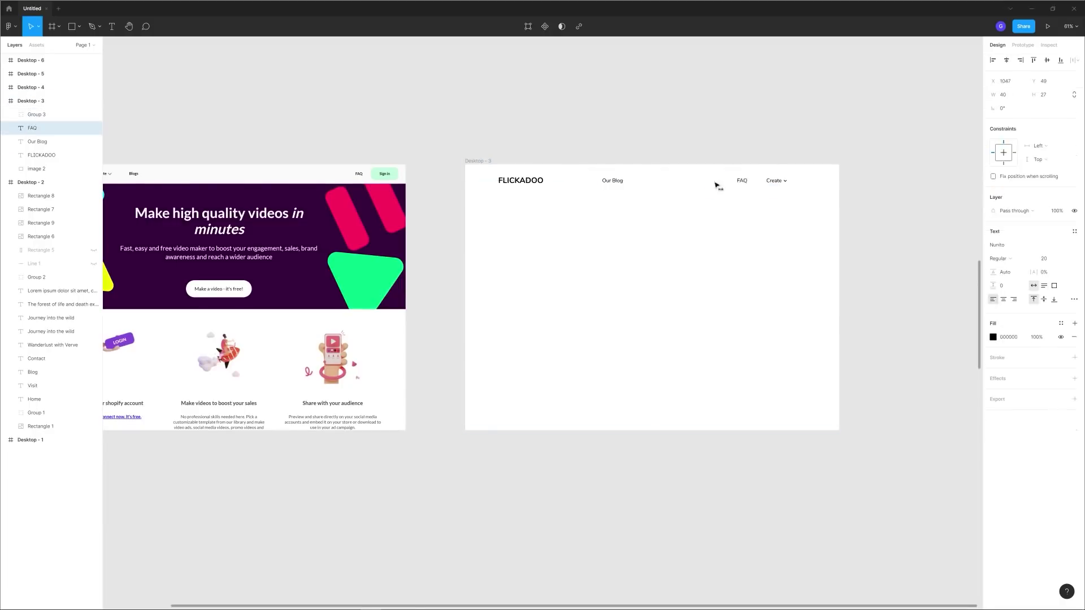
scroll(858, 182, up, 4)
click(603, 194)
drag(603, 194, 672, 193)
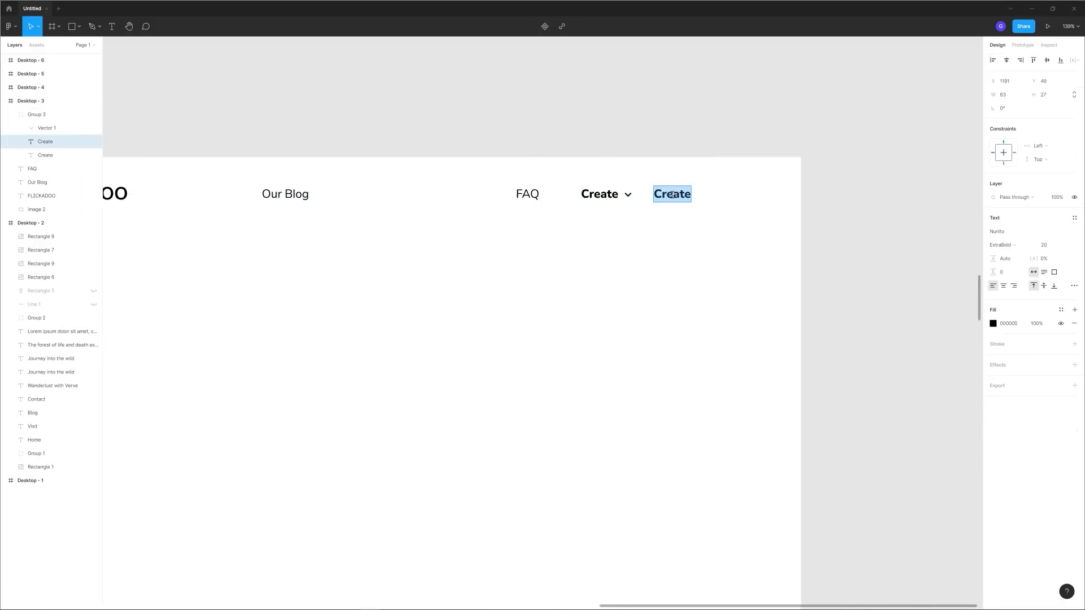
click(1000, 245)
click(1001, 190)
drag(524, 195, 518, 197)
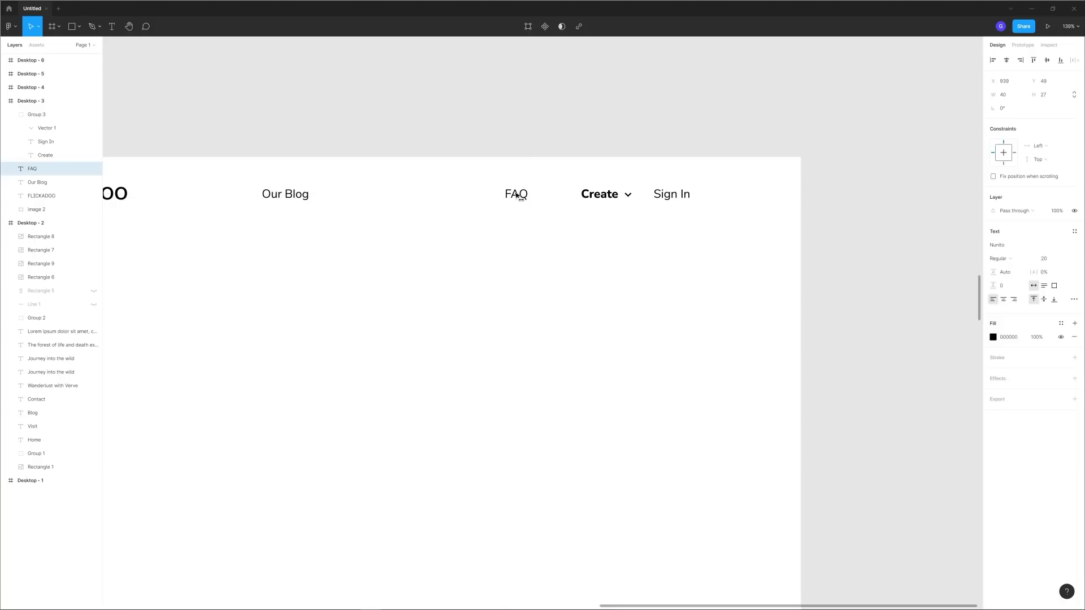
Step: Draw a pill rectangle behind the Create label
scroll(622, 161, down, 5)
click(622, 161)
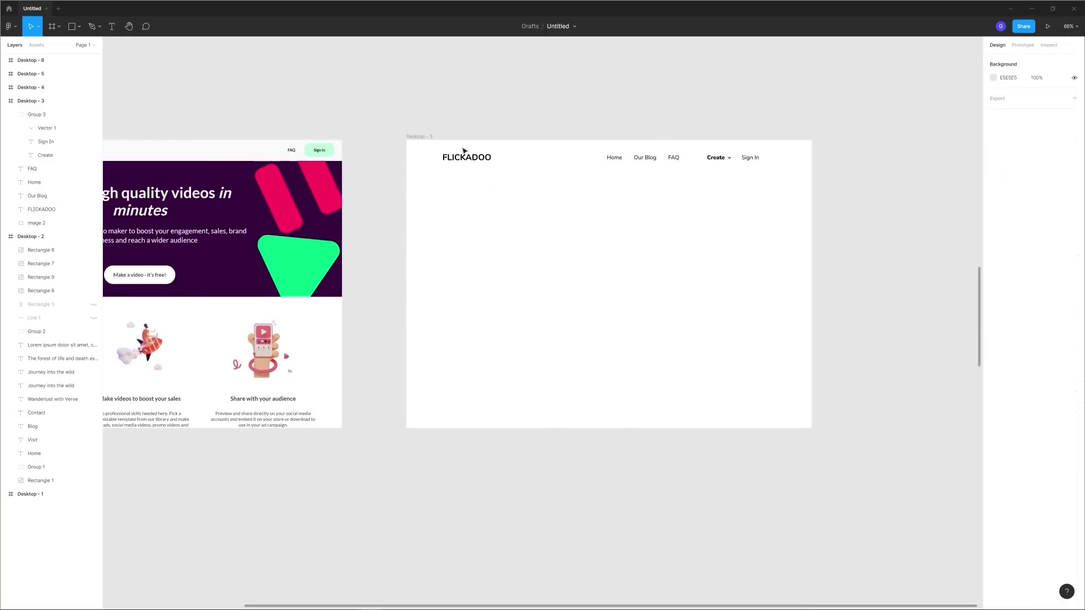
scroll(684, 105, left, 5)
scroll(785, 108, right, 1)
ctrl+scroll(598, 138, up, 5)
key(r)
drag(548, 183, 626, 208)
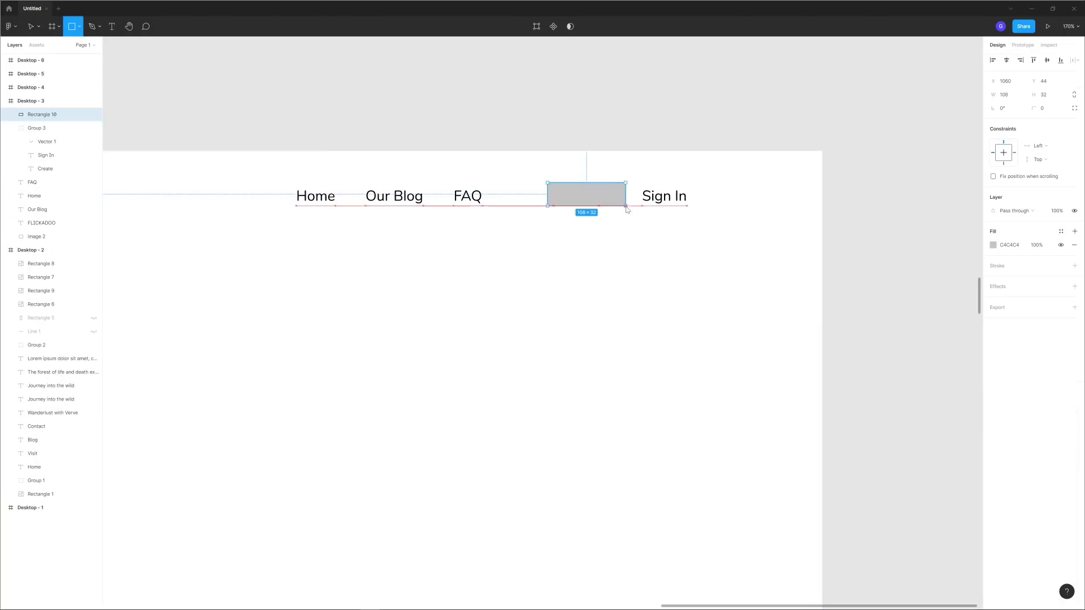
drag(39, 217, 40, 230)
Step: Evenly space the Home, Our Blog and FAQ links and group them with Ctrl+G
ctrl+scroll(676, 255, down, 5)
ctrl+scroll(588, 192, up, 8)
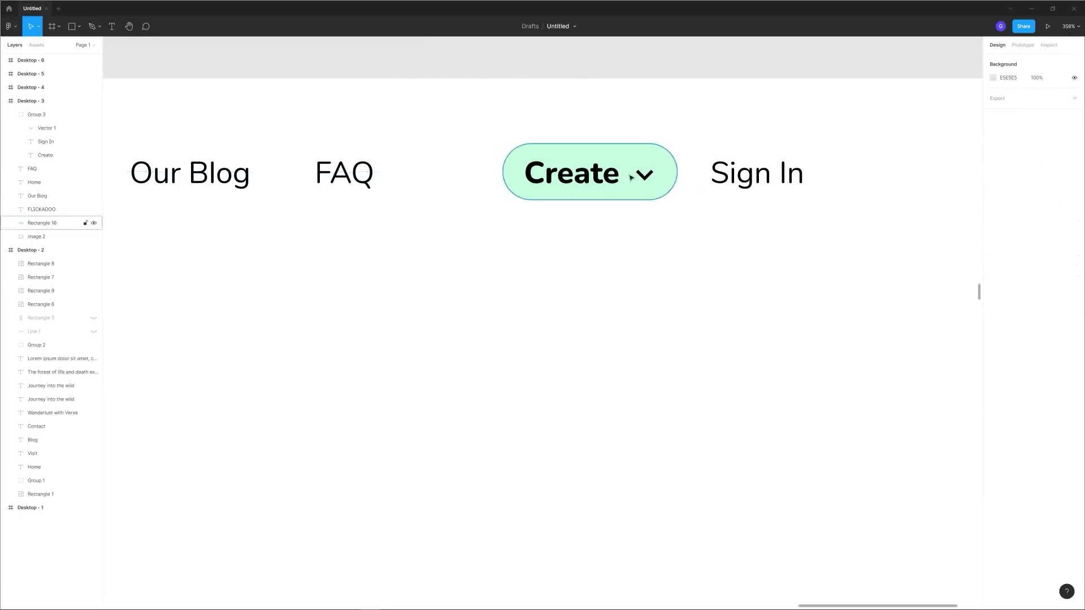
ctrl+scroll(631, 177, down, 8)
click(801, 147)
click(702, 104)
scroll(637, 75, left, 3)
drag(737, 119, 822, 138)
key(ctrl+g)
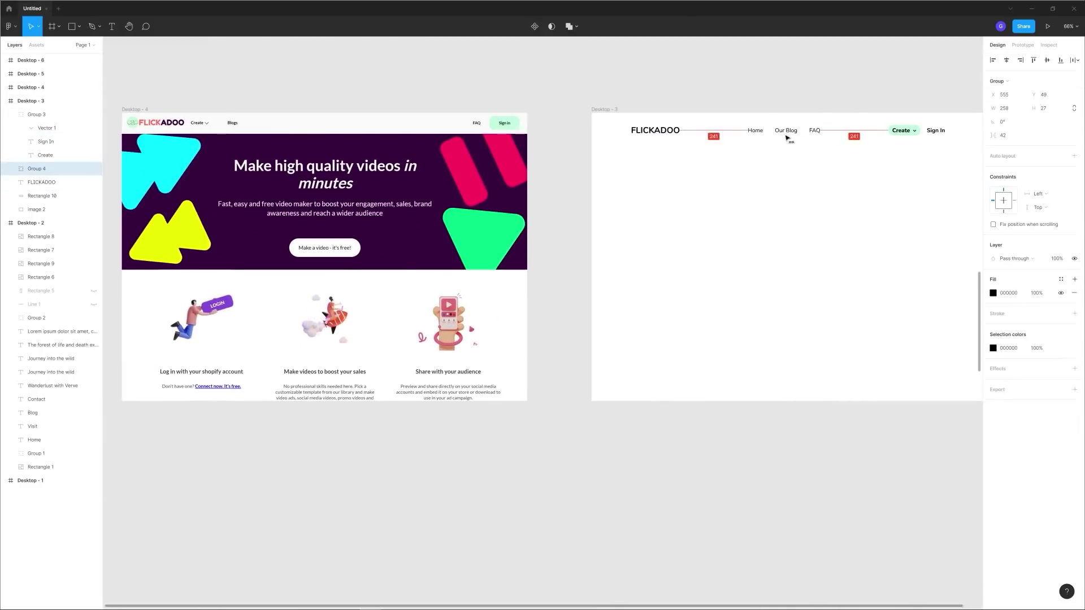
scroll(882, 126, right, 4)
scroll(666, 247, left, 4)
Step: Draw a full-width banner below the nav bar with a dark purple fill
ctrl+scroll(565, 226, down, 3)
key(r)
drag(590, 158, 879, 246)
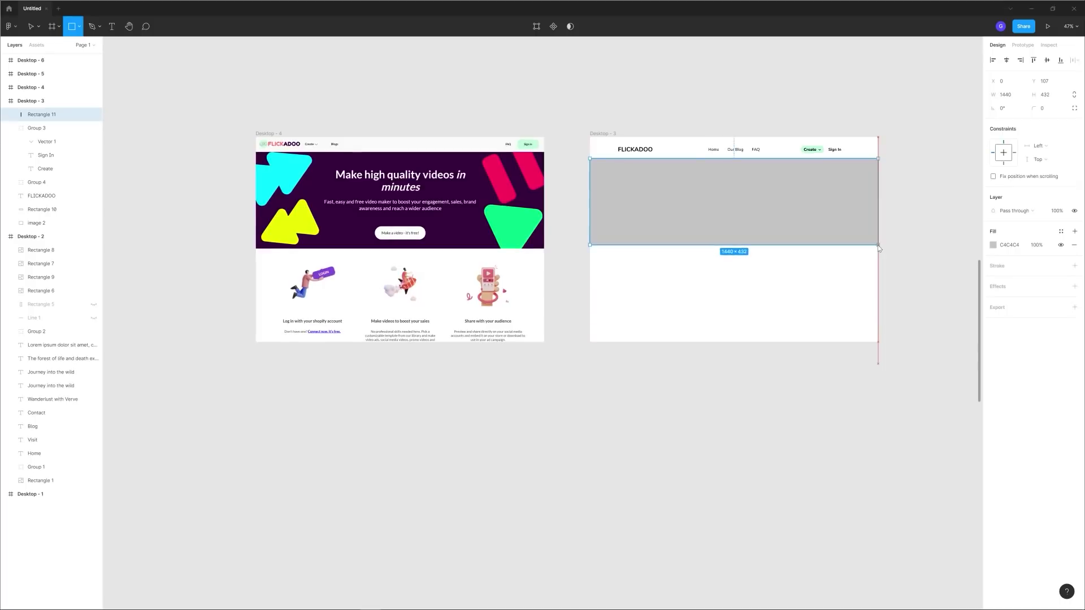
key(ctrl+alt+v)
click(482, 100)
ctrl+scroll(625, 279, up, 3)
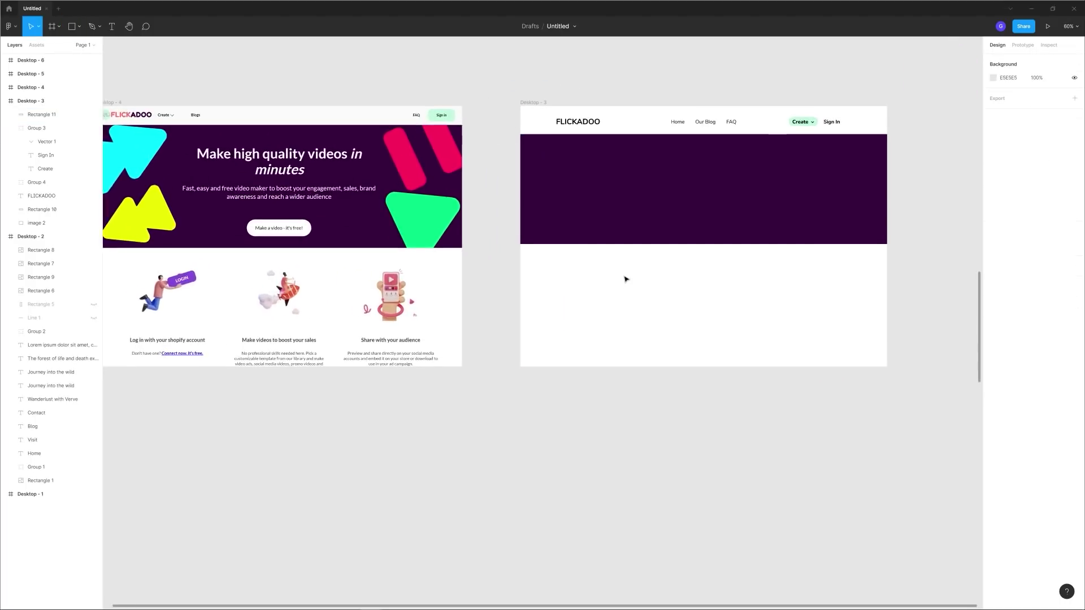
Step: Copy the logo text onto the banner in white and retype it as the 'Make…' headline
drag(699, 175, 699, 175)
click(993, 337)
click(883, 351)
double_click(695, 173)
text(Make High Quality Videos in Minutes)
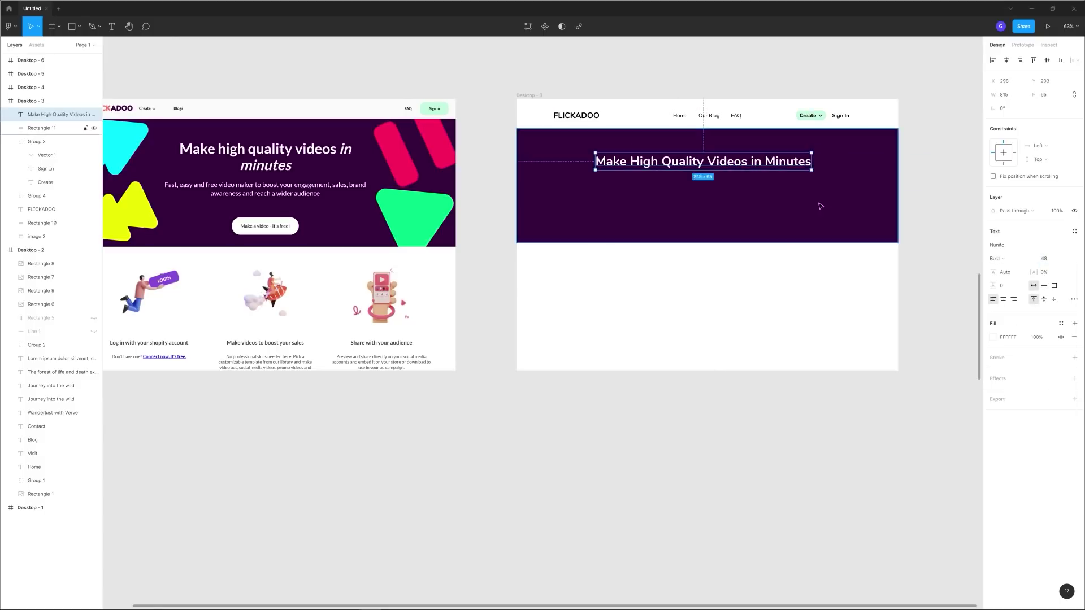
scroll(673, 68, left, 1)
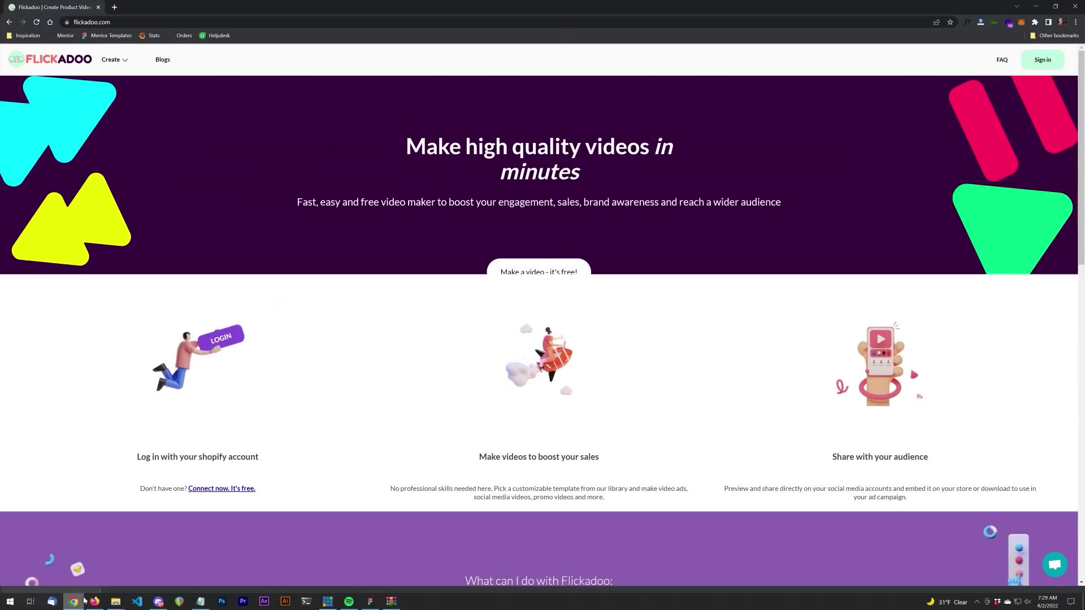
drag(298, 201, 782, 201)
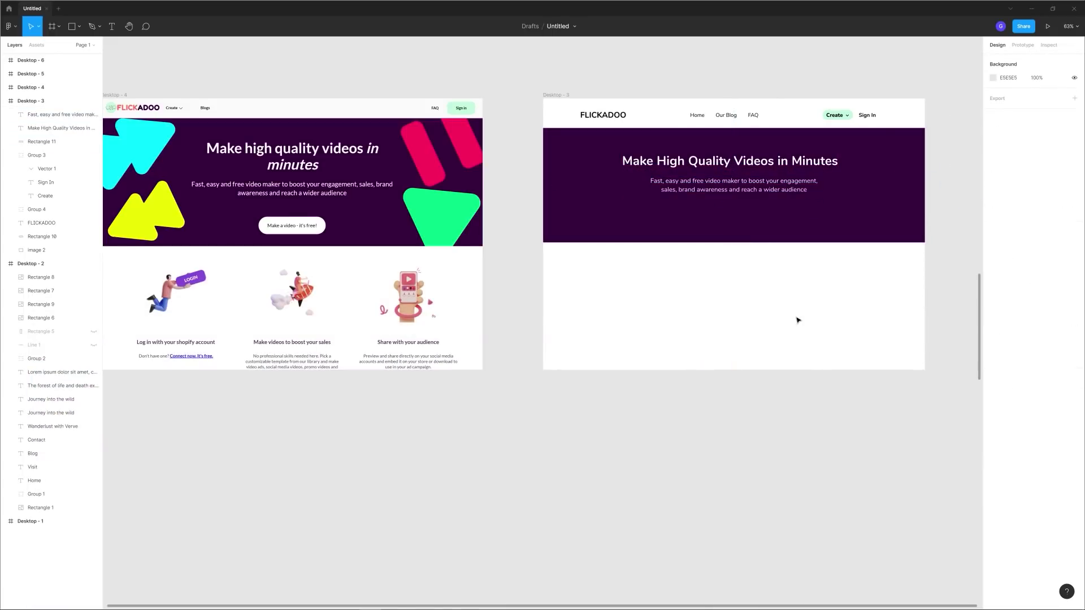
scroll(698, 293, left, 3)
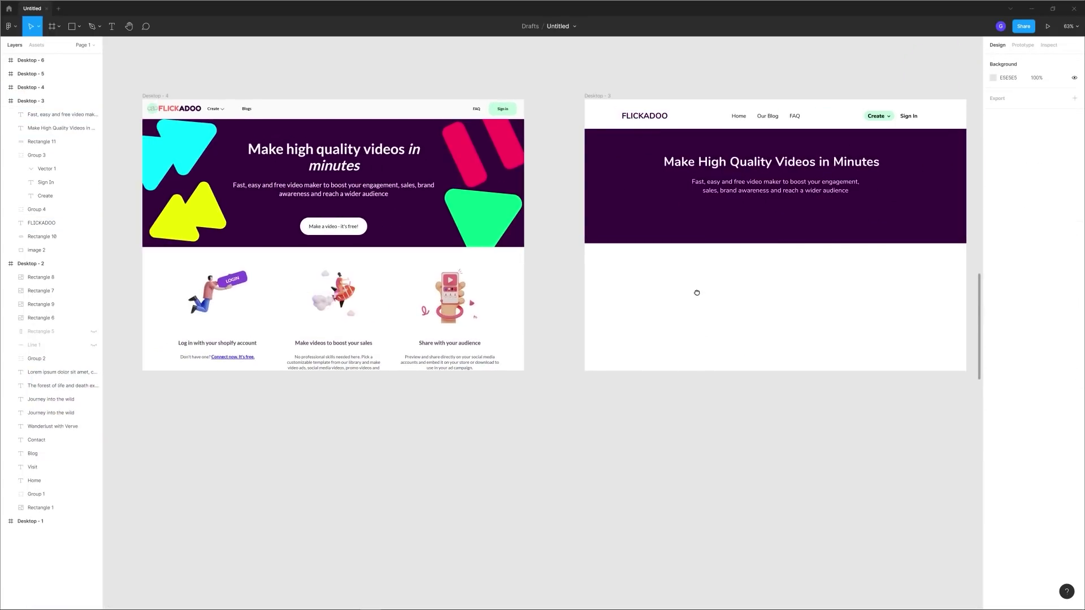
Step: Duplicate the hero frame as Desktop - 7 and narrow the subheading so it rewraps
key(ctrl+d)
scroll(622, 254, right, 3)
click(676, 189)
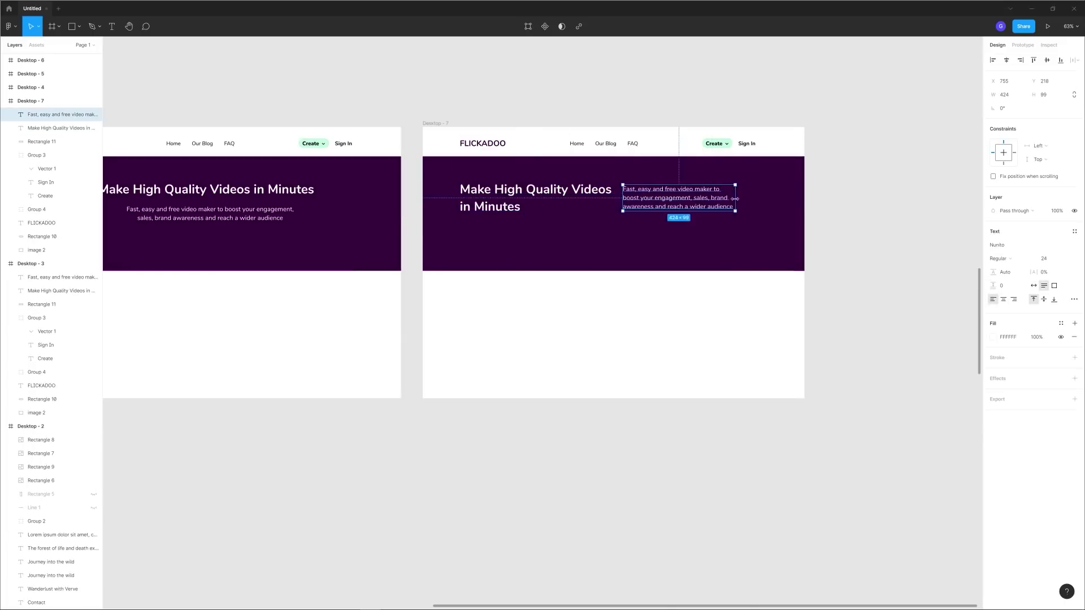
drag(607, 230, 580, 230)
click(587, 270)
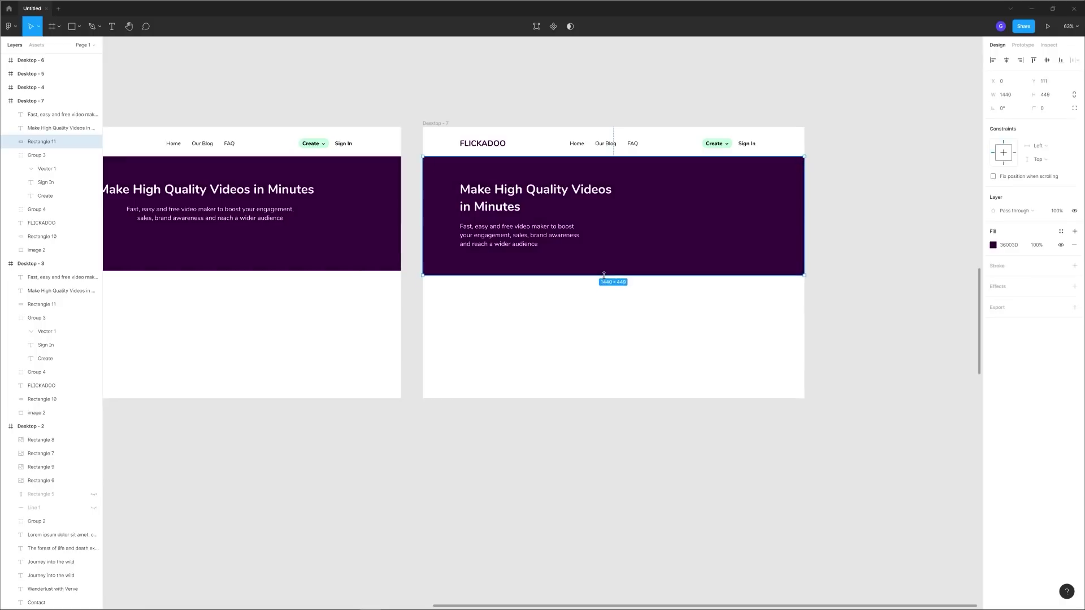
drag(317, 430, 427, 405)
click(664, 381)
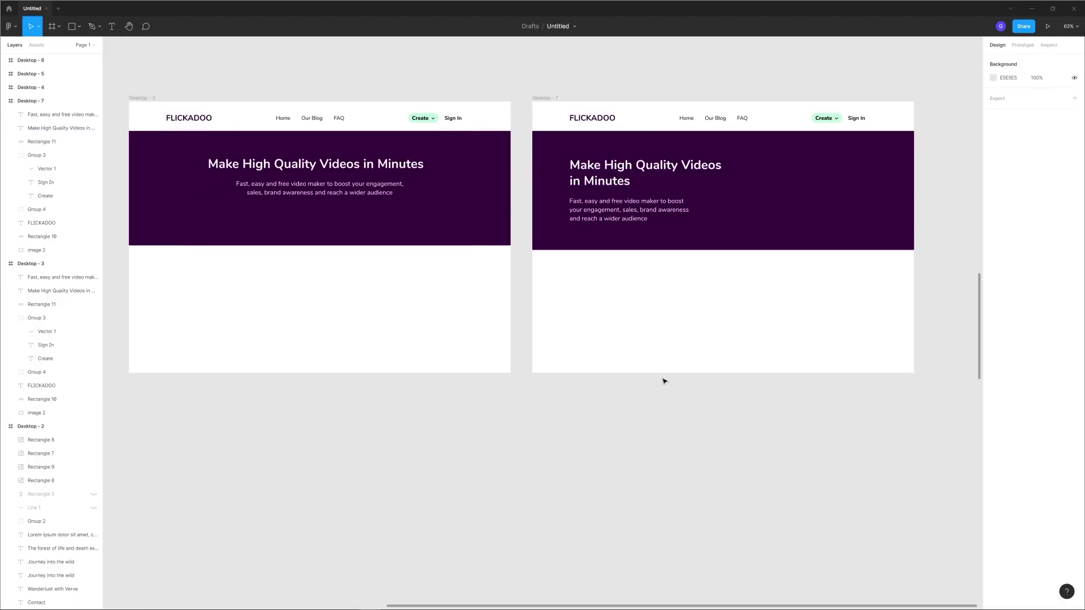
drag(534, 440, 558, 436)
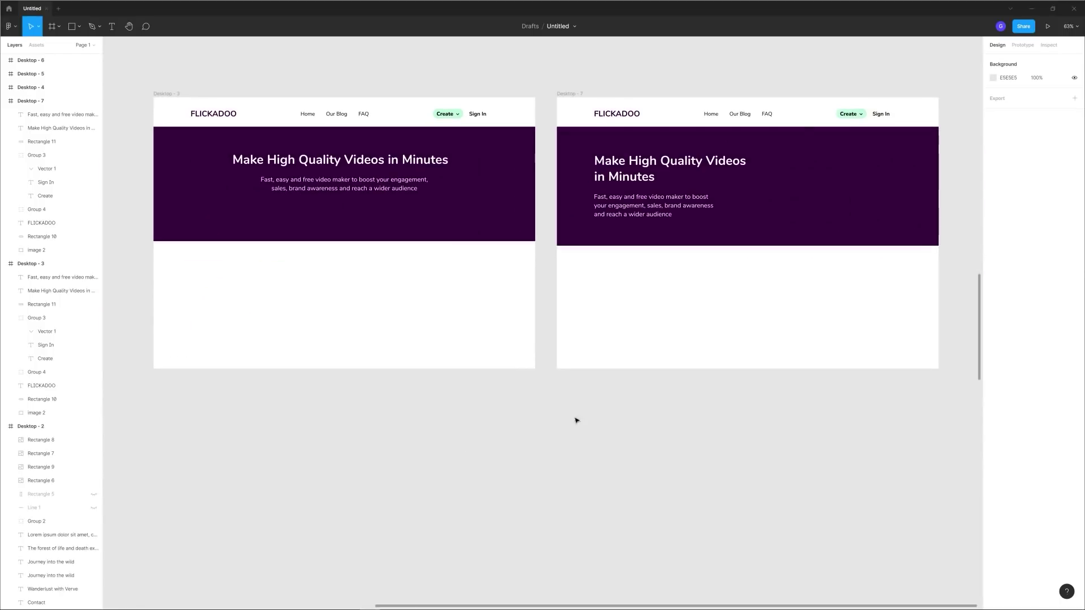
scroll(614, 402, down, 5)
scroll(856, 326, up, 4)
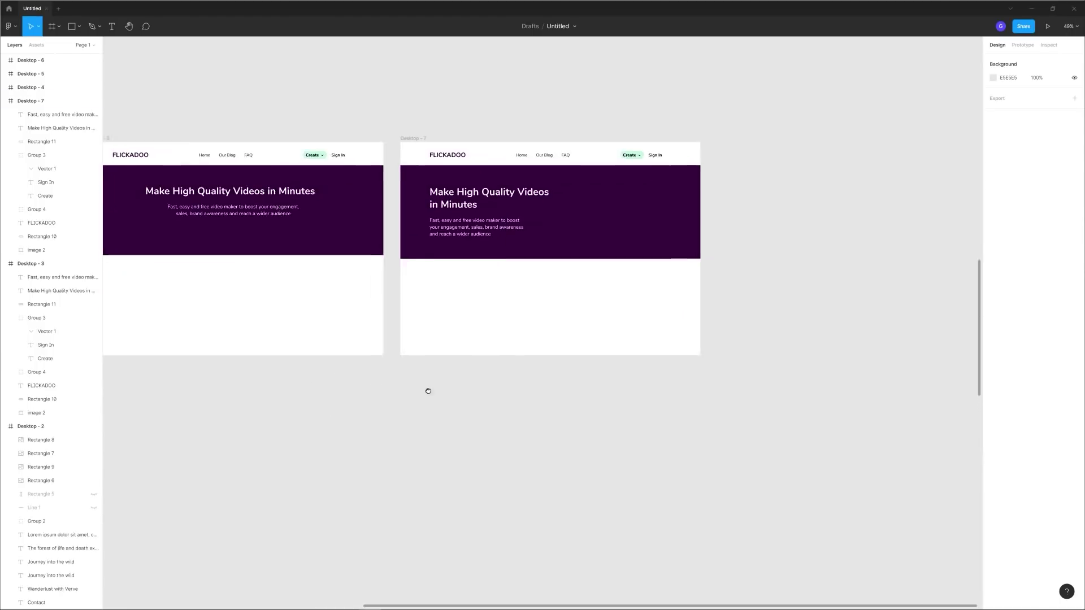
Step: Bring a video player from a Community file into Desktop - 7 and unwrap it
click(8, 9)
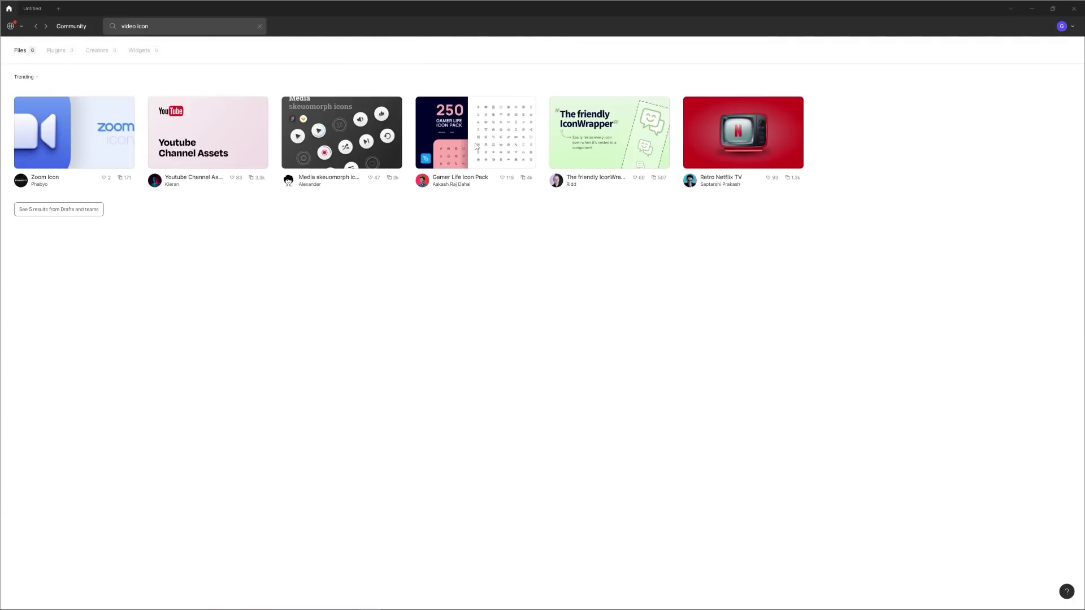
click(92, 121)
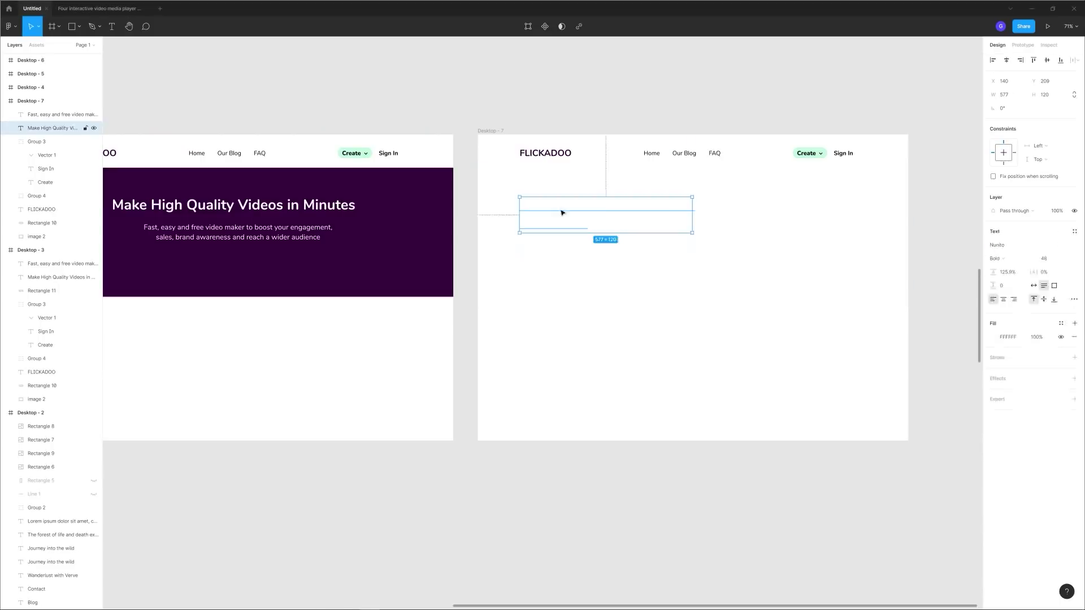
key(ctrl+shift+g)
drag(568, 279, 602, 233)
Step: Ungroup the pasted player and move its layers into Desktop - 7
right_click(594, 284)
click(711, 368)
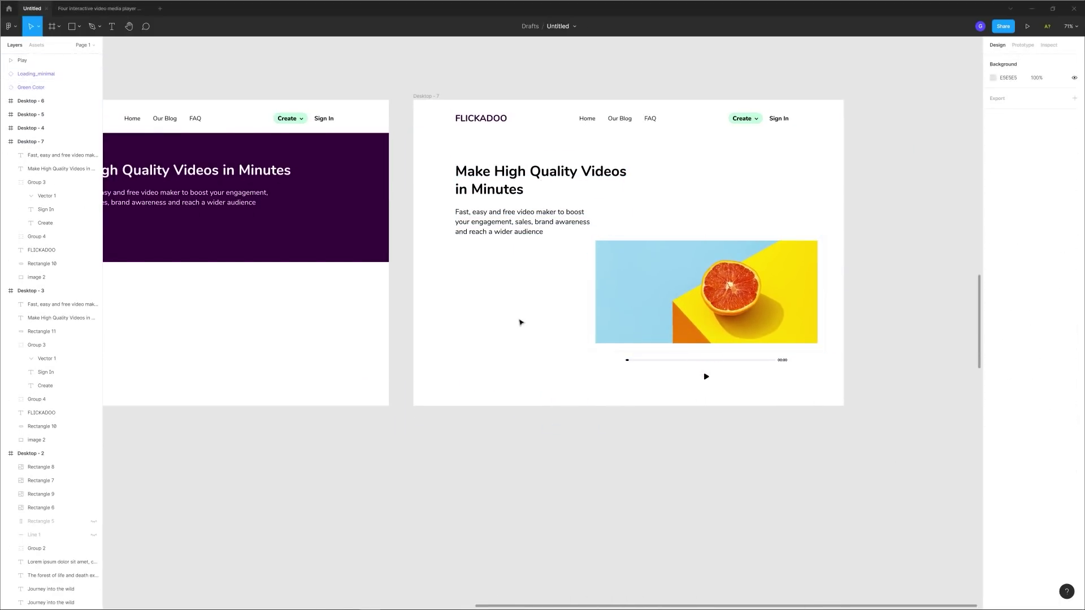
drag(520, 322, 709, 376)
drag(42, 359, 34, 62)
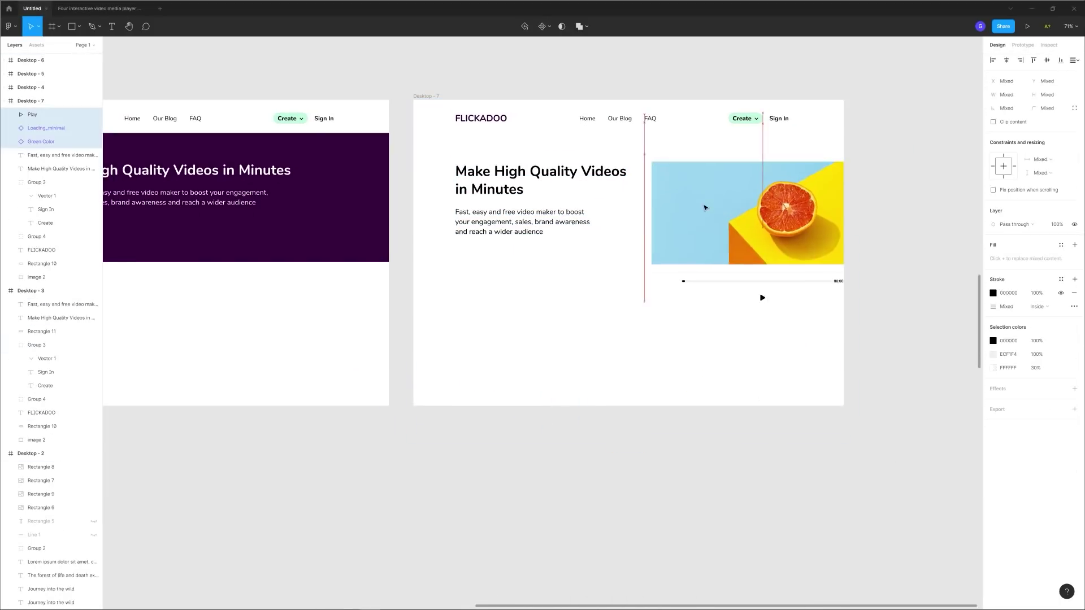
key(ctrl+z)
key(ctrl+z)
key(ctrl+z)
key(ctrl+z)
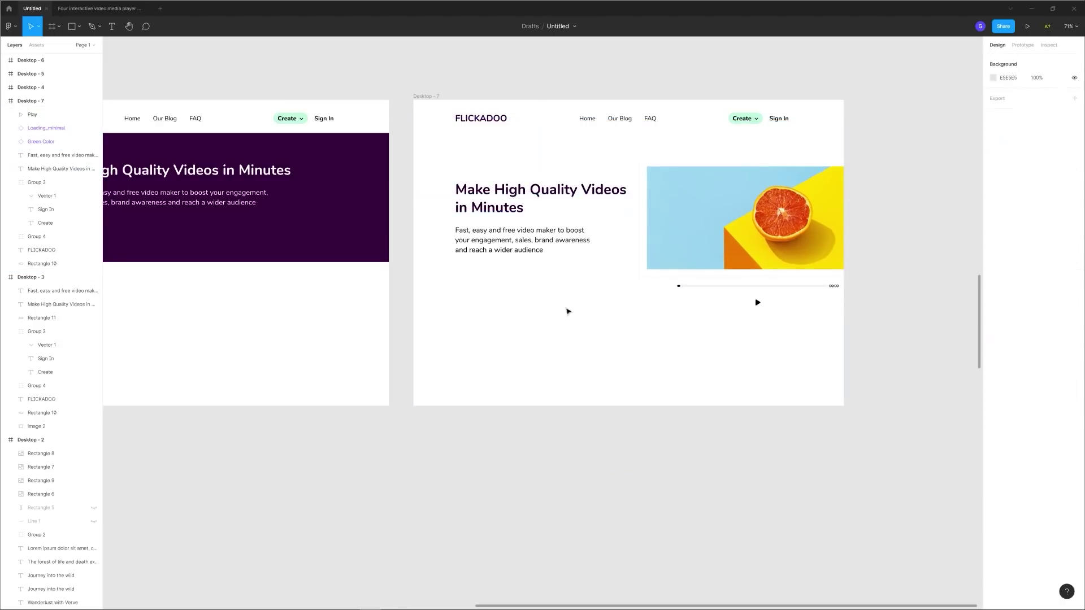
Step: Build the button with its shape, 'Make a Video' and 'It's free!' labels, and a play icon
key(ctrl+z)
key(ctrl+z)
key(ctrl+z)
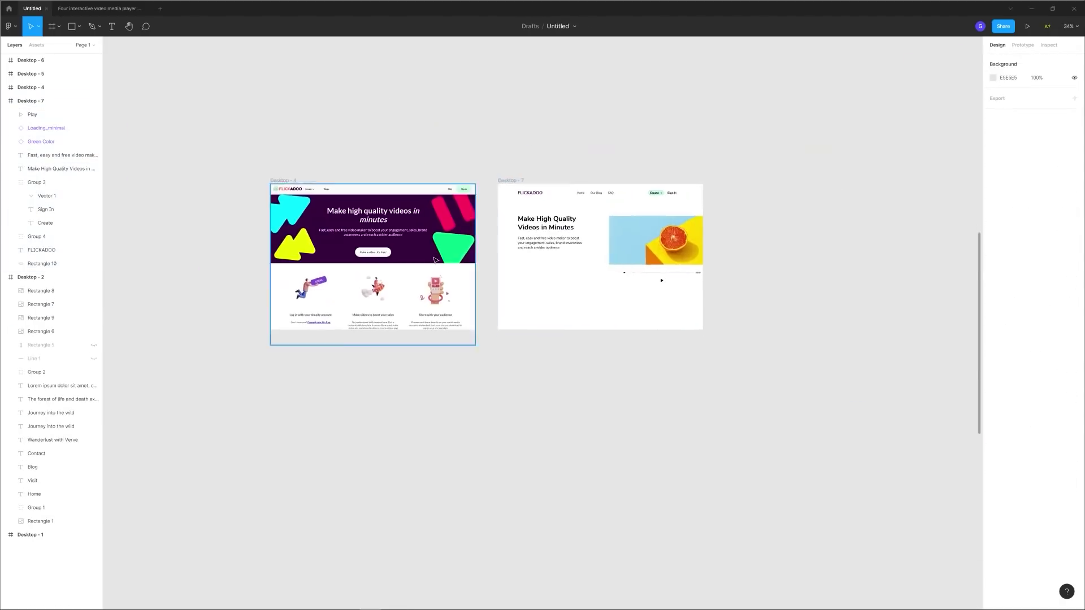
key(ctrl+z)
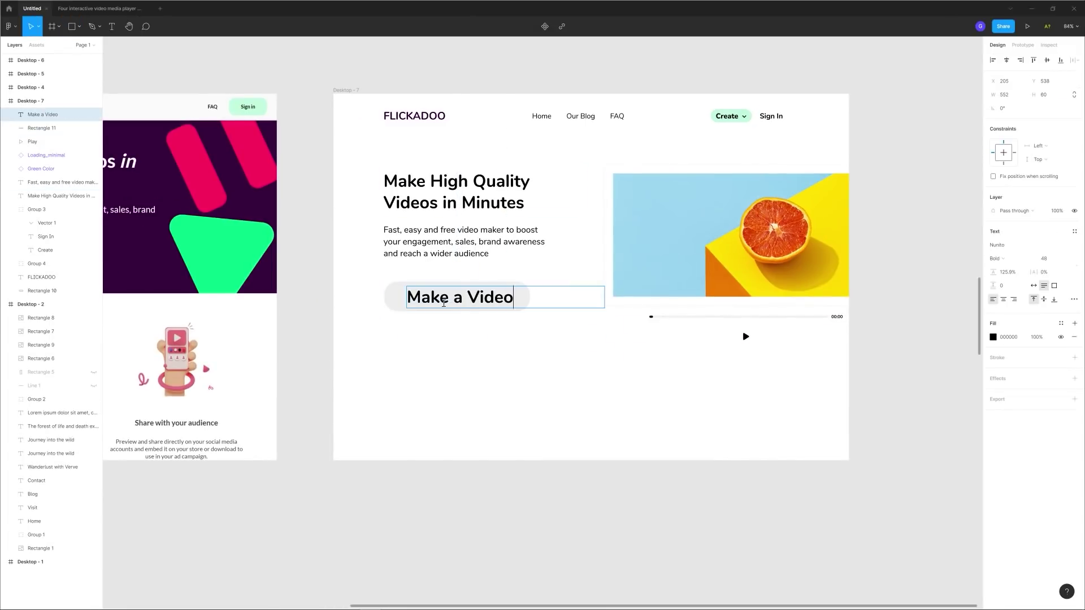
key(ctrl+shift+z)
key(ctrl+shift+z)
key(ctrl+shift+z)
scroll(480, 253, up, 5)
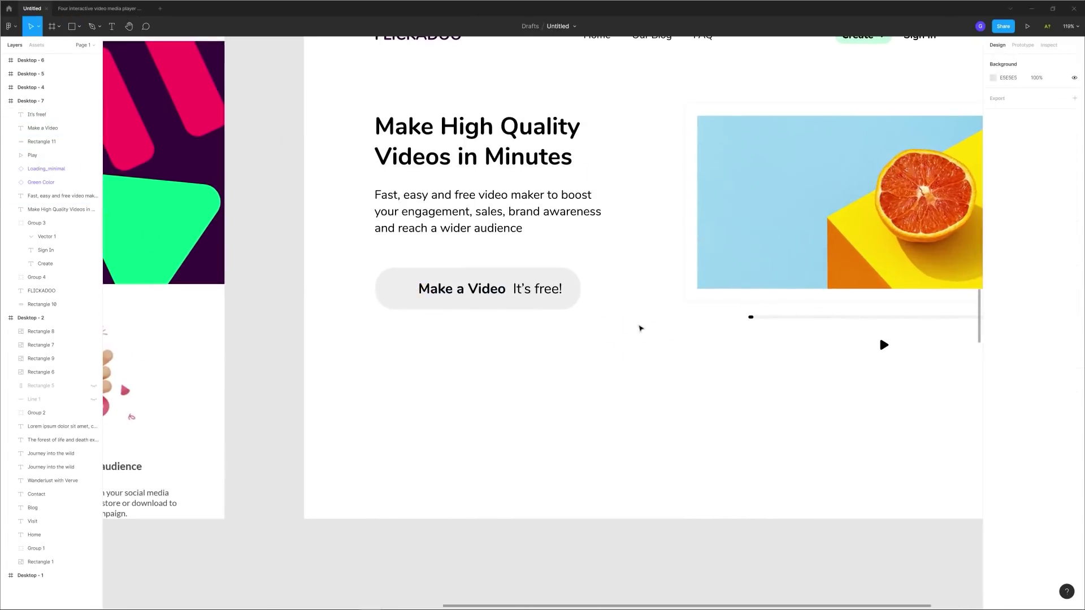
scroll(481, 254, up, 5)
key(ctrl+shift+z)
key(ctrl+shift+z)
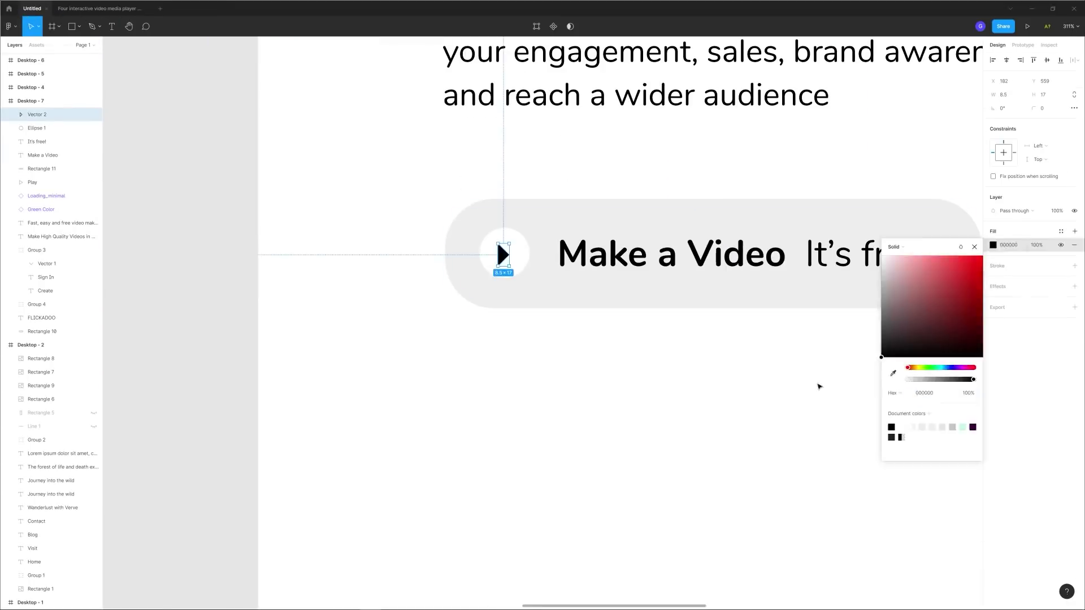
scroll(604, 308, down, 8)
scroll(604, 308, up, 3)
Step: Set the play circle's fill colour and select the FLICKADOO logo for recolouring blue
click(993, 244)
scroll(410, 298, up, 5)
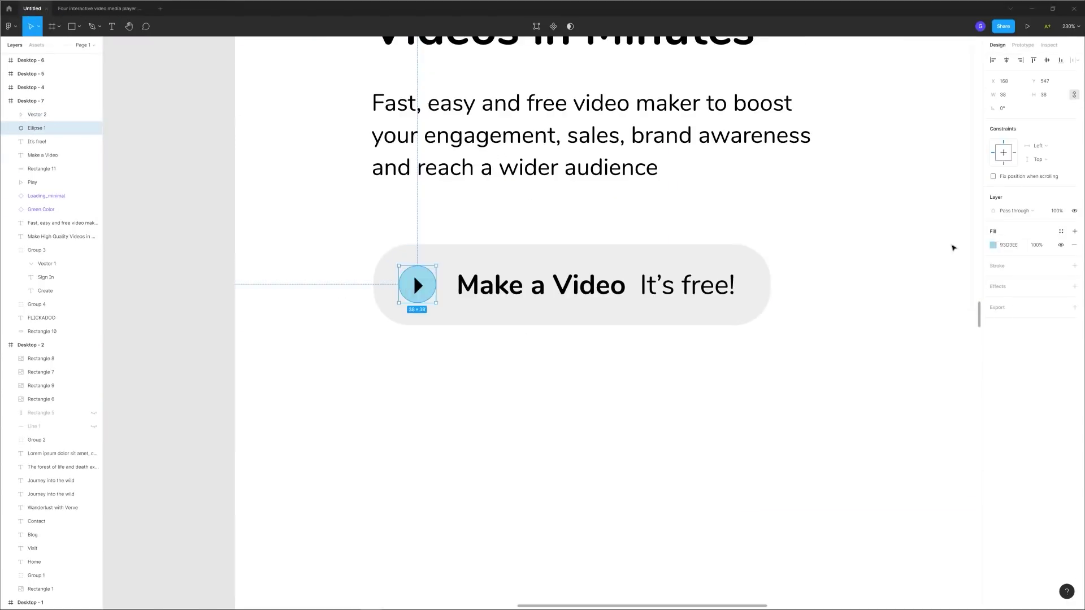
key(Escape)
scroll(644, 320, down, 8)
click(589, 154)
scroll(610, 257, up, 3)
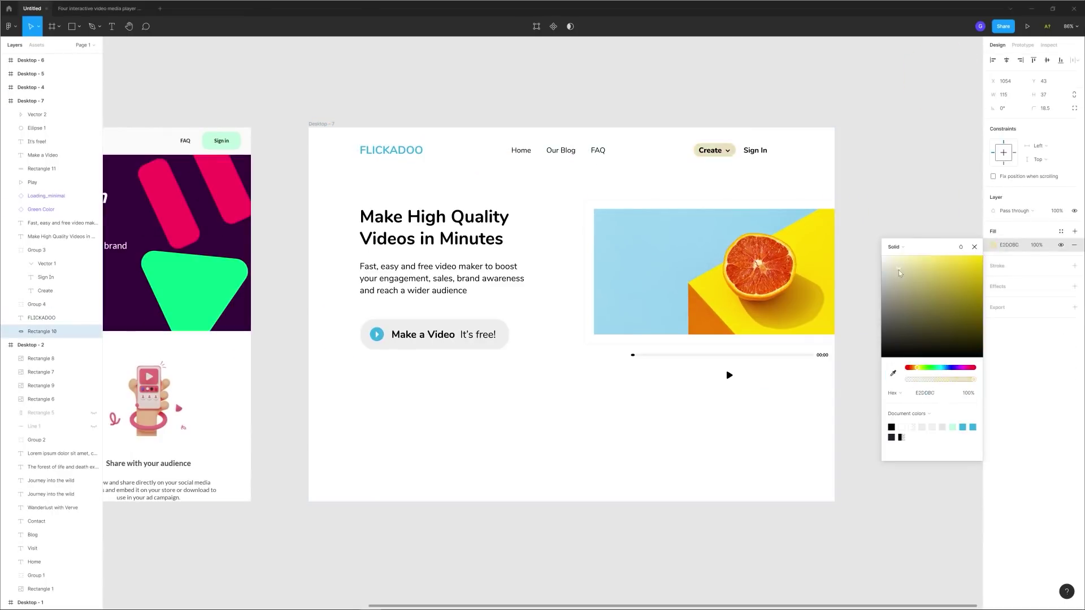
scroll(659, 179, down, 5)
Step: Paste a large play arrow from the reference site beside the video image
key(alt+Tab)
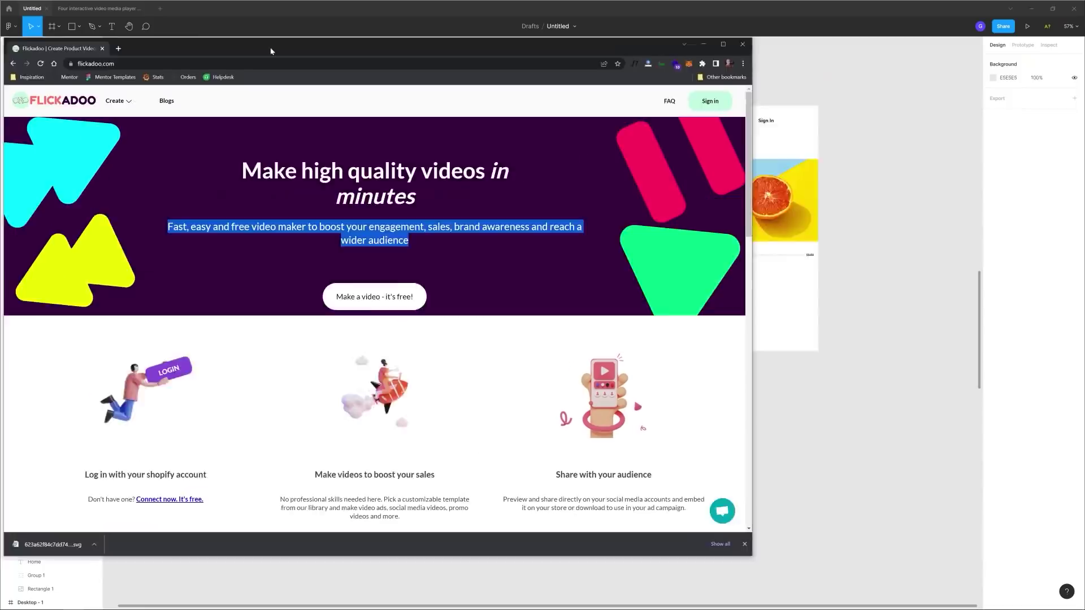
key(alt+Tab)
drag(562, 310, 748, 330)
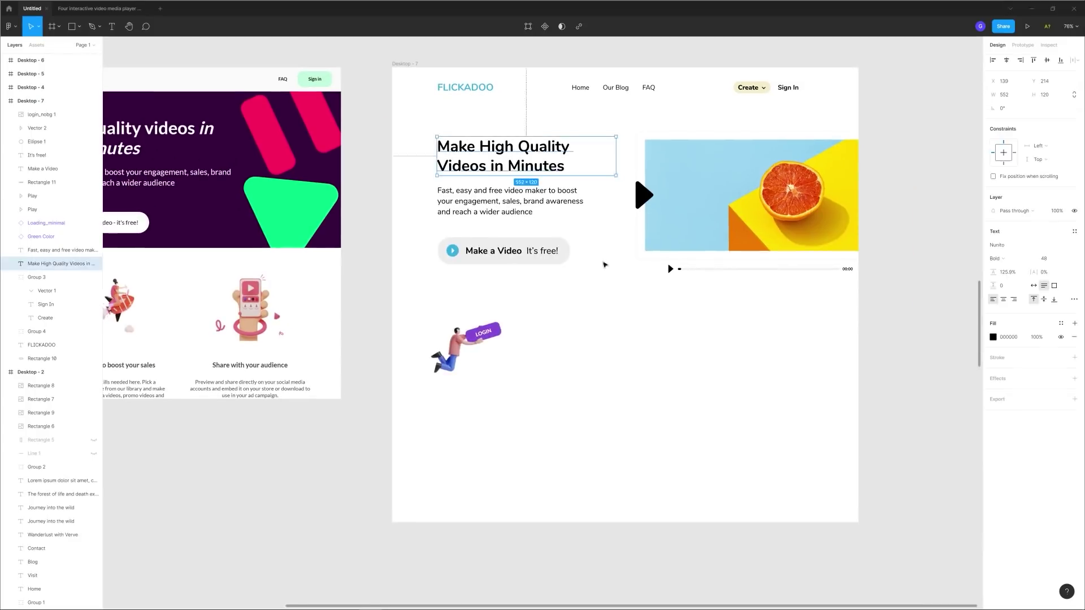
scroll(605, 265, down, 1)
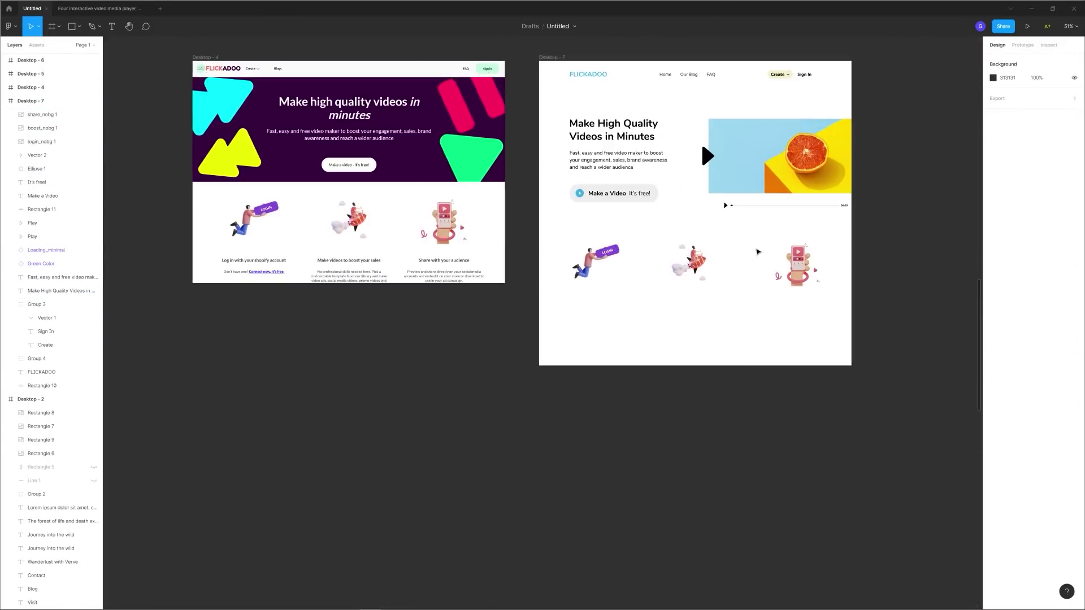
Step: Select the subheading, the Make a Video button, and the three Login with Shopify feature blocks
click(616, 160)
click(616, 193)
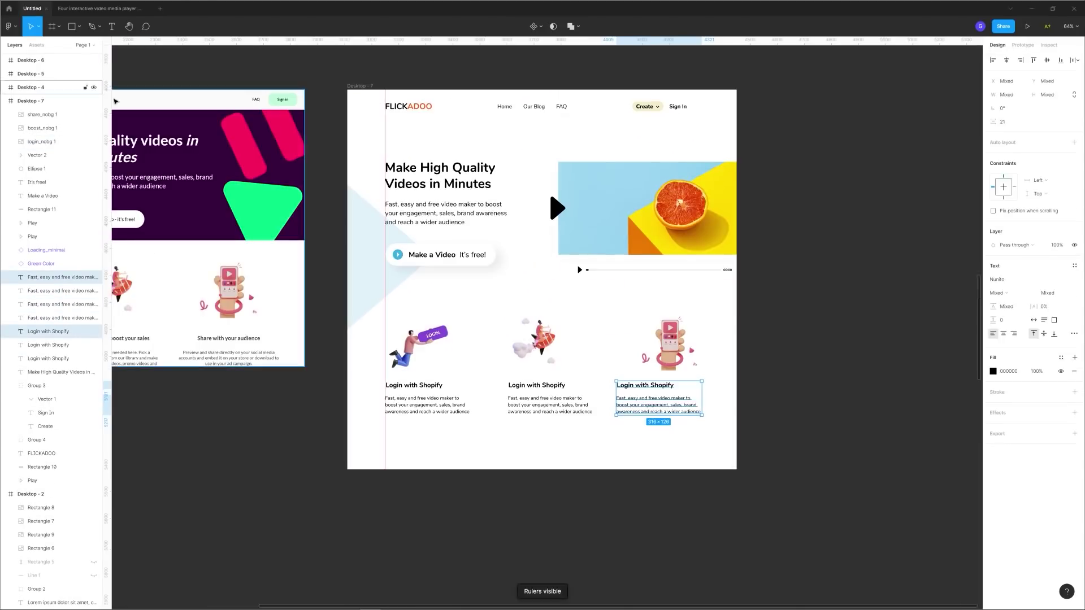
shift+click(675, 345)
Step: Wrap the three feature blocks in auto layout and set a corner triangle's fill colour
key(shift+r)
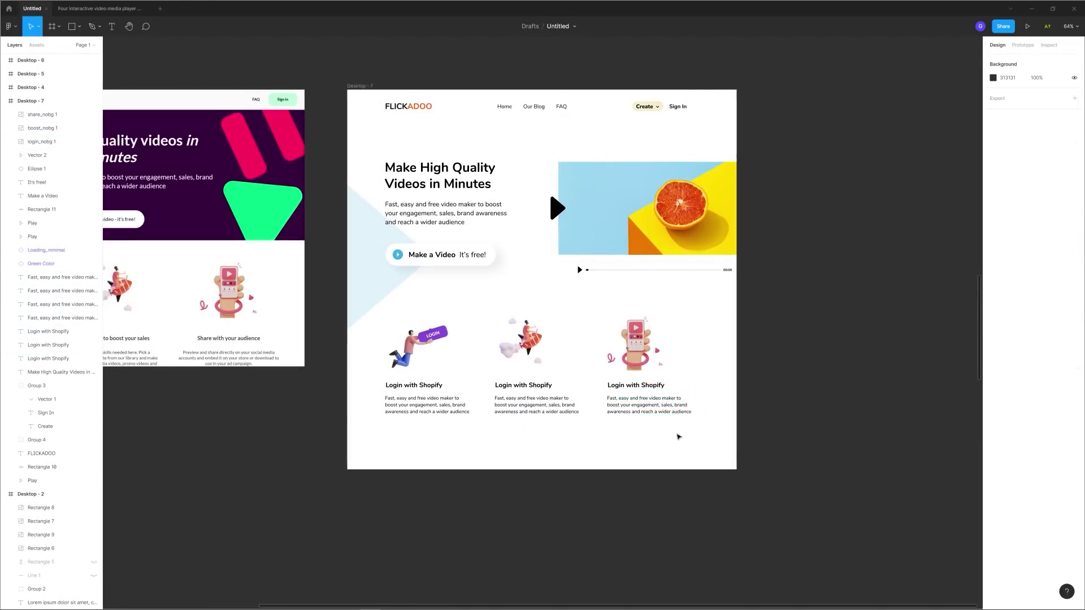
key(shift+a)
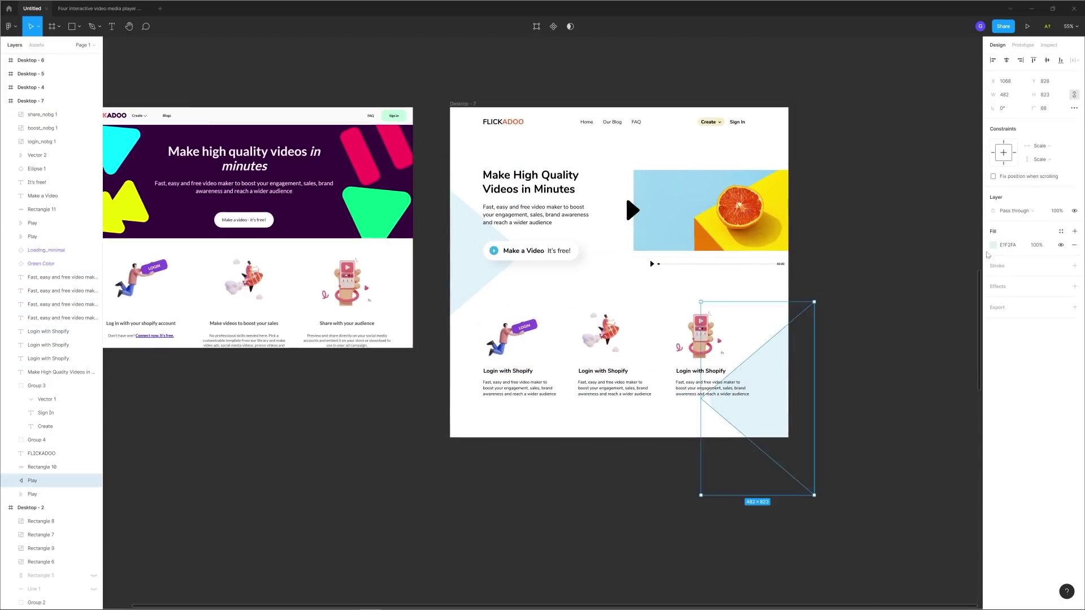
click(995, 244)
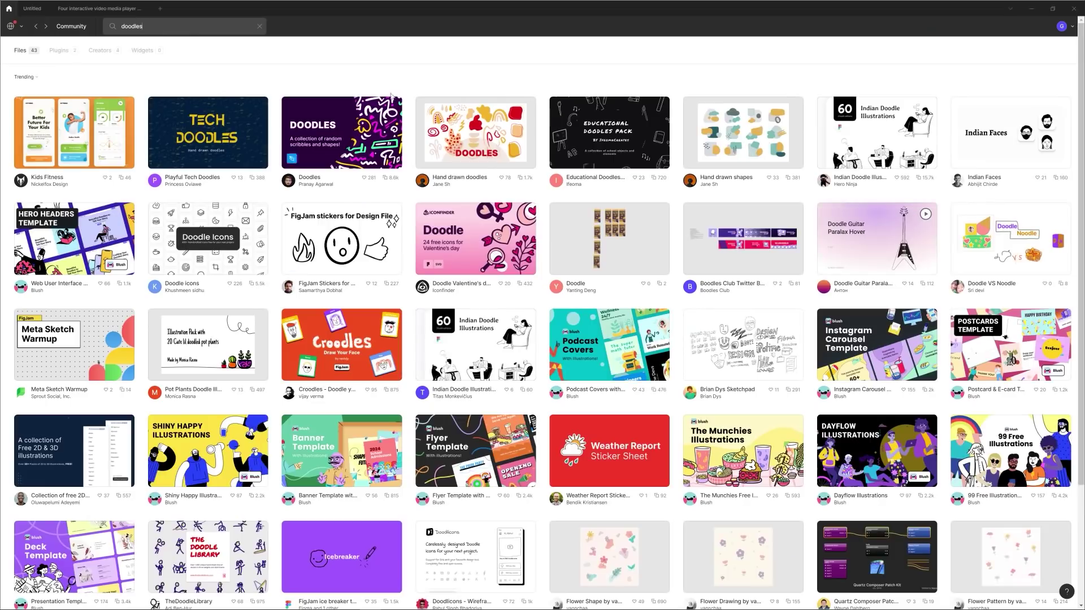
scroll(331, 163, down, 1)
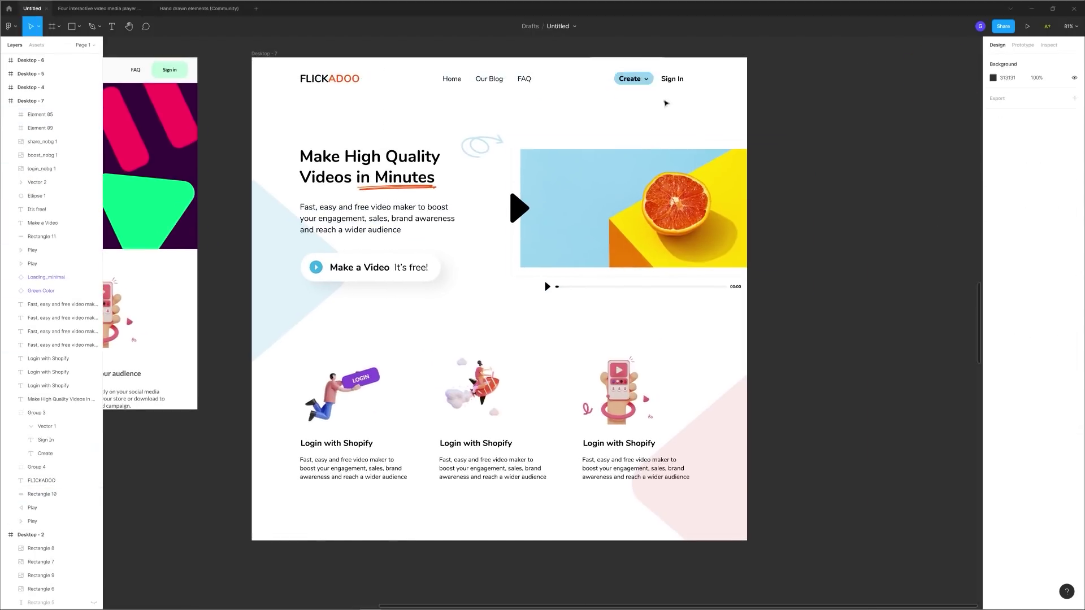
scroll(683, 100, up, 5)
scroll(683, 100, down, 5)
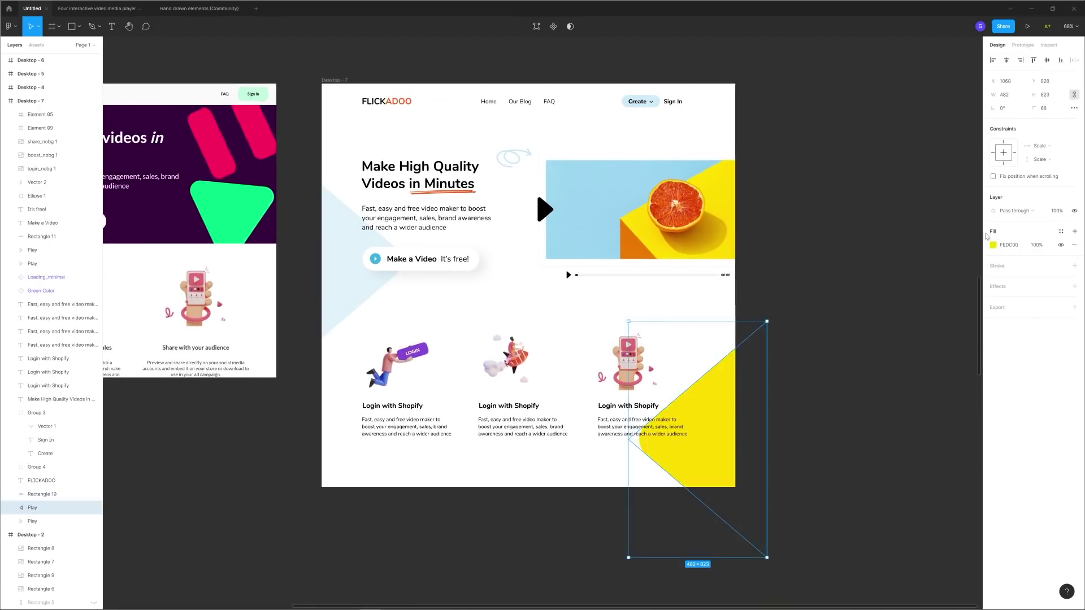
click(788, 249)
scroll(714, 190, down, 2)
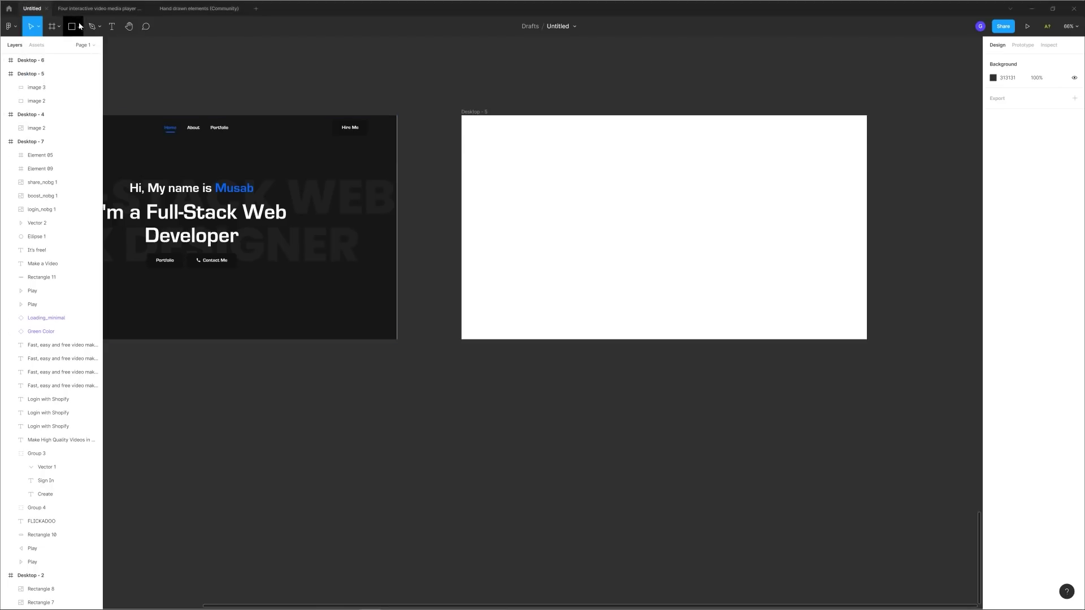
Step: Draw a circle on Desktop - 5 filled with the M logo image
click(81, 26)
click(91, 82)
drag(529, 139, 554, 165)
click(993, 246)
click(890, 248)
click(649, 174)
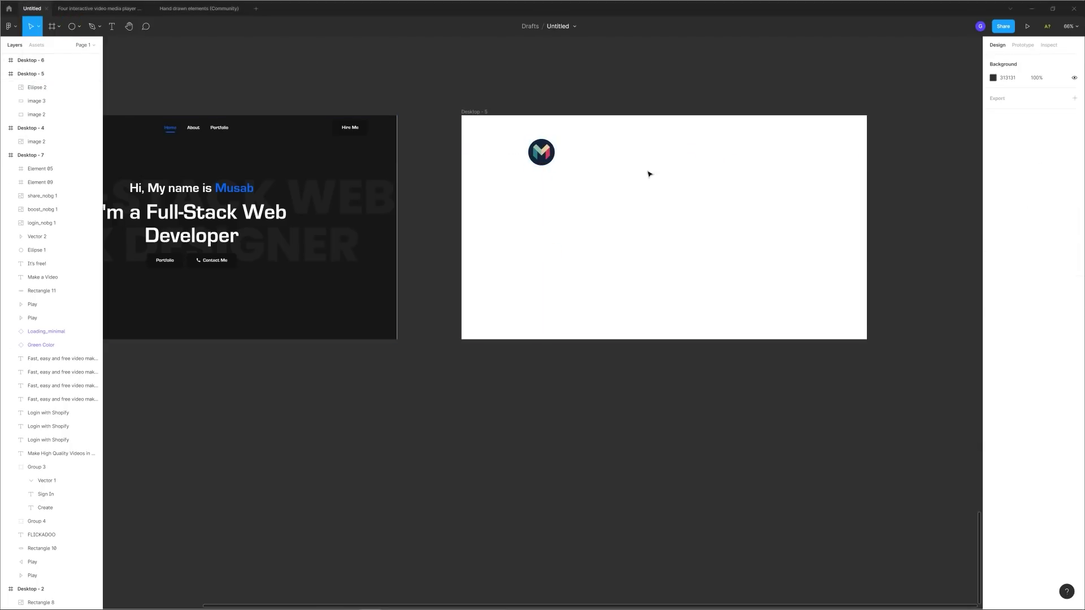
Step: Eyedrop the logo's dark navy as Desktop - 5's background fill
click(476, 112)
click(993, 246)
click(541, 138)
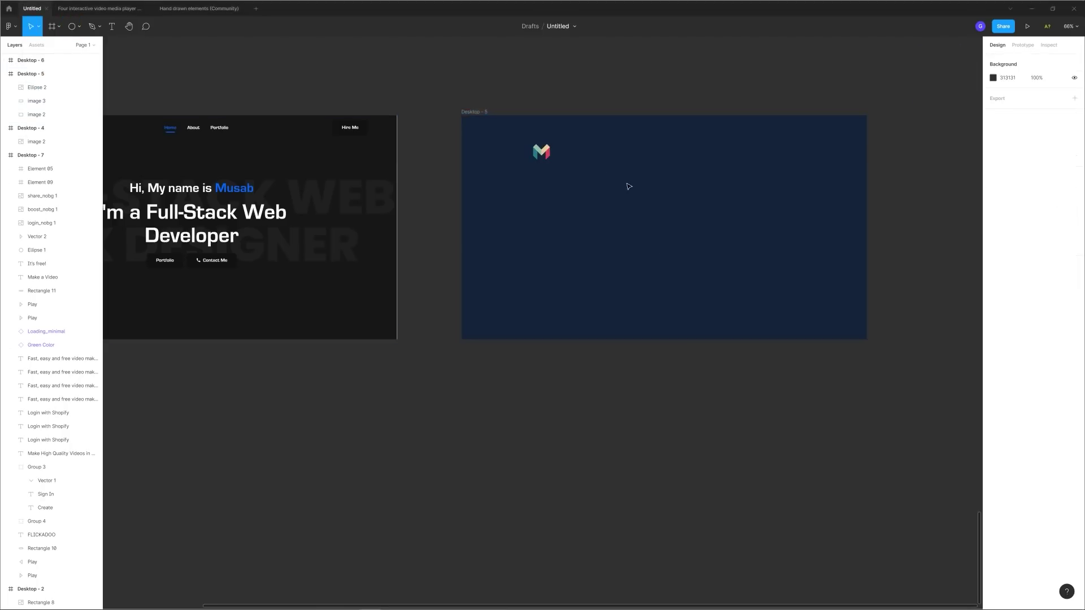
click(475, 112)
click(994, 245)
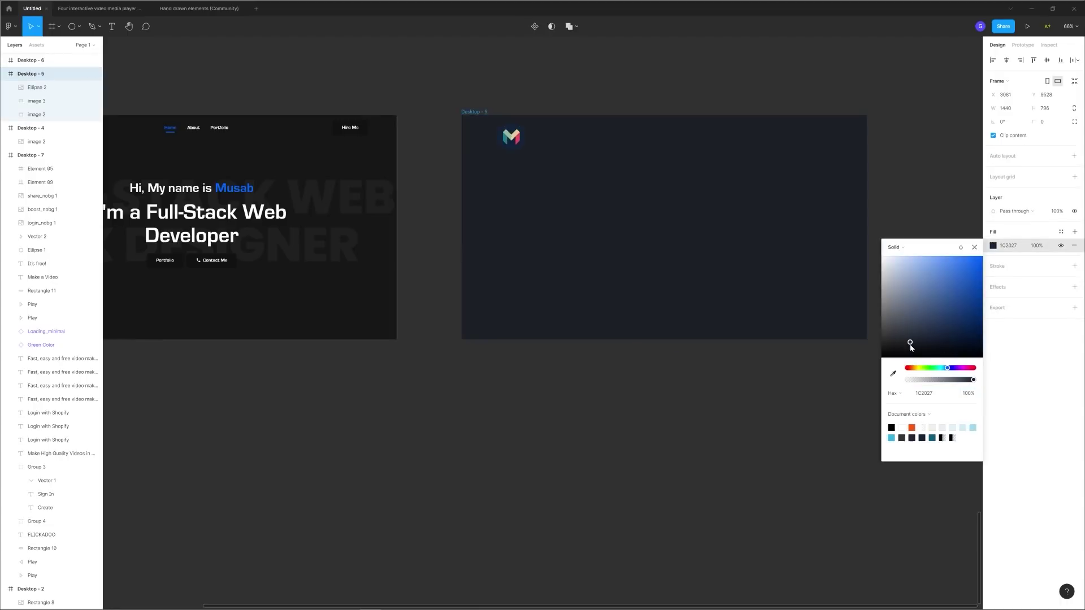
click(783, 385)
scroll(452, 368, up, 5)
Step: Check the reference portfolio site, then start a text layer beside the logo on Desktop - 5
key(alt+Tab)
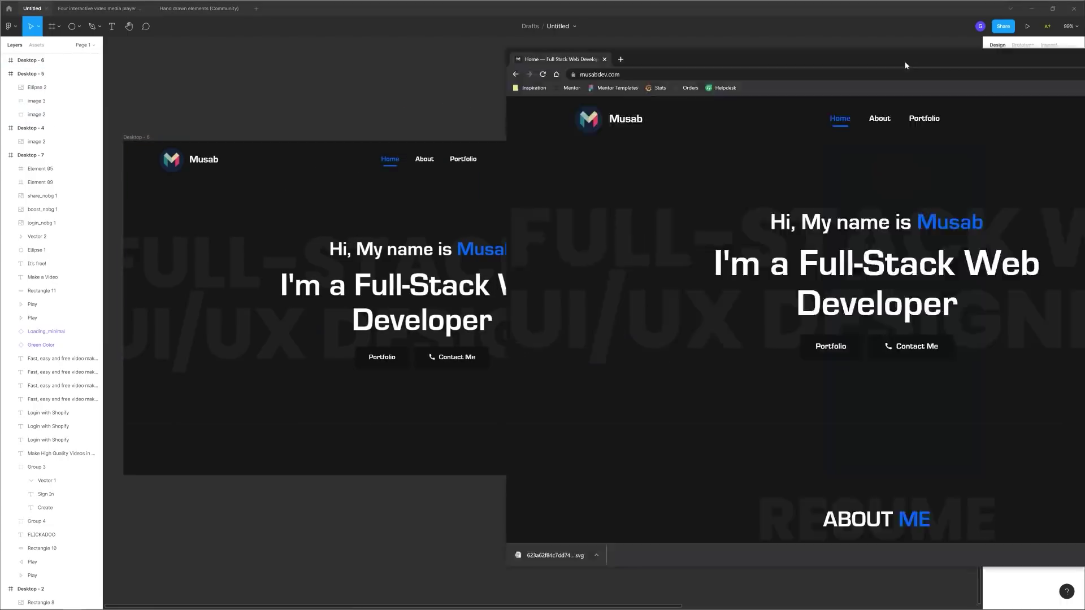
drag(905, 65, 514, 54)
mouse_move(207, 112)
key(alt+Tab)
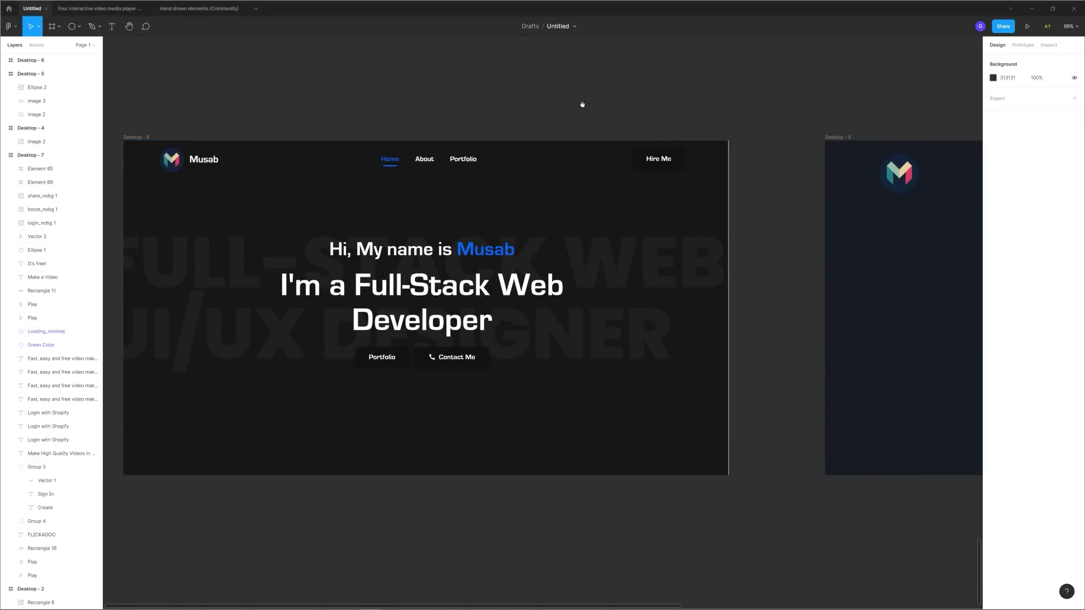
scroll(583, 104, right, 10)
key(t)
click(359, 146)
Step: Change the developer's name text font and group it with the logo circle
click(1021, 248)
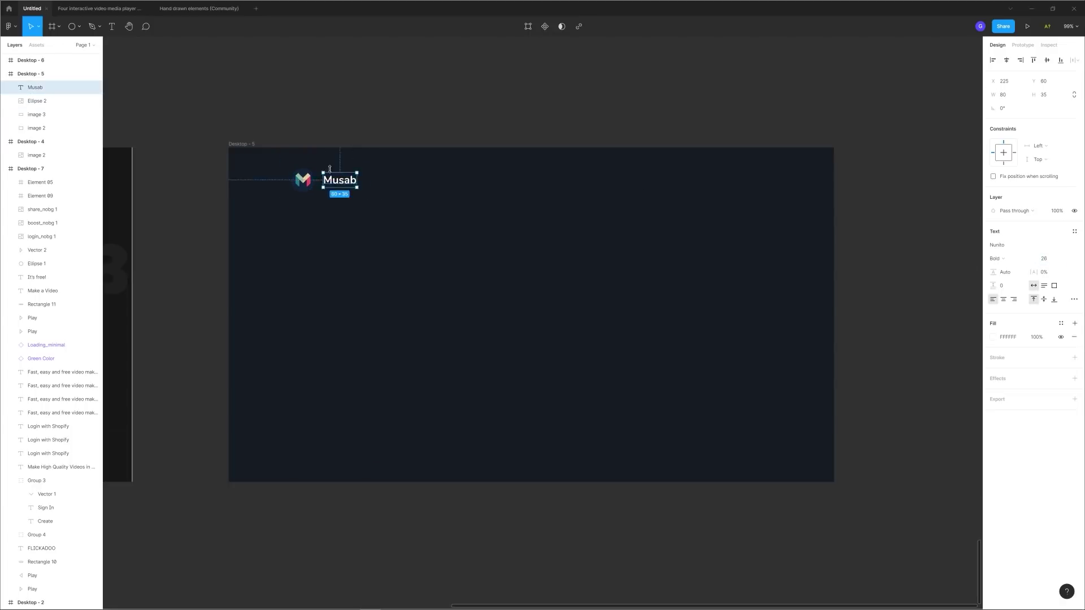
shift+click(334, 179)
key(ctrl+g)
scroll(458, 119, down, 3)
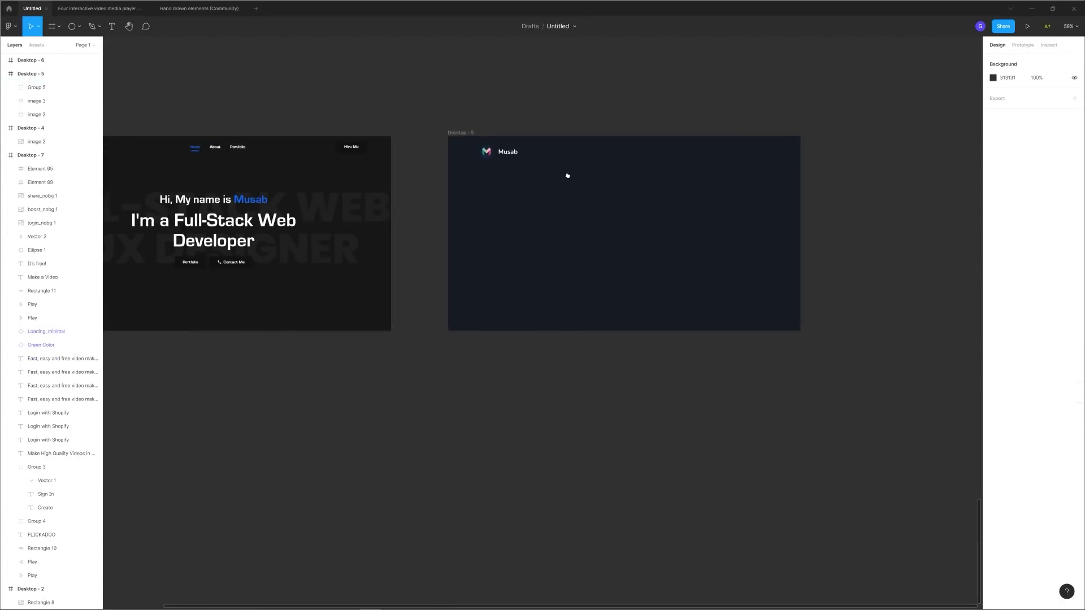
drag(567, 175, 382, 186)
scroll(382, 186, up, 3)
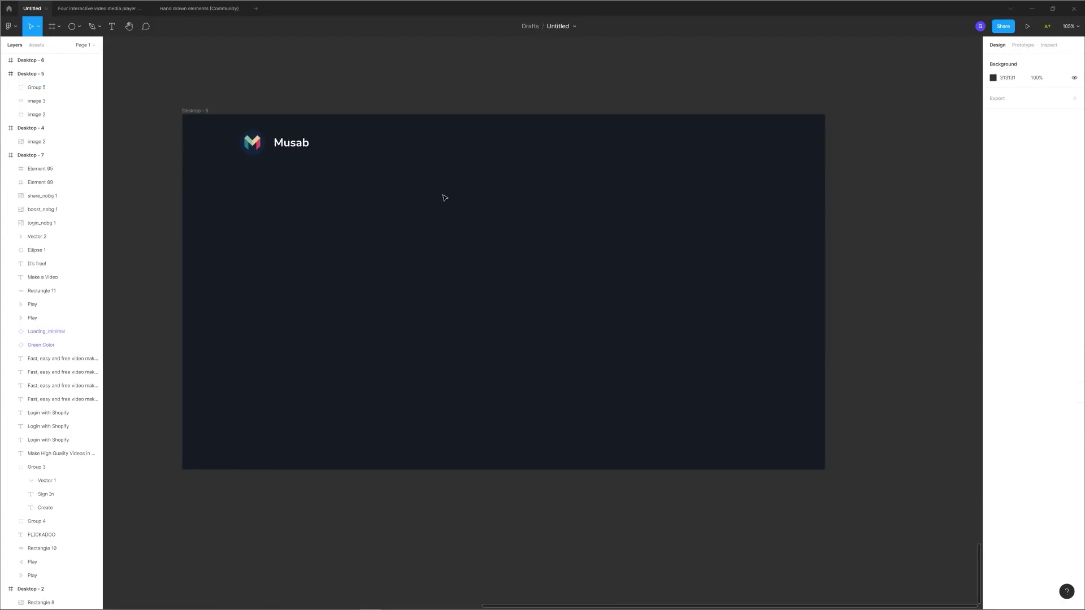
Step: Add a pink Home nav link and copy Portfolio to the right to start the Hire me label
drag(404, 205, 432, 204)
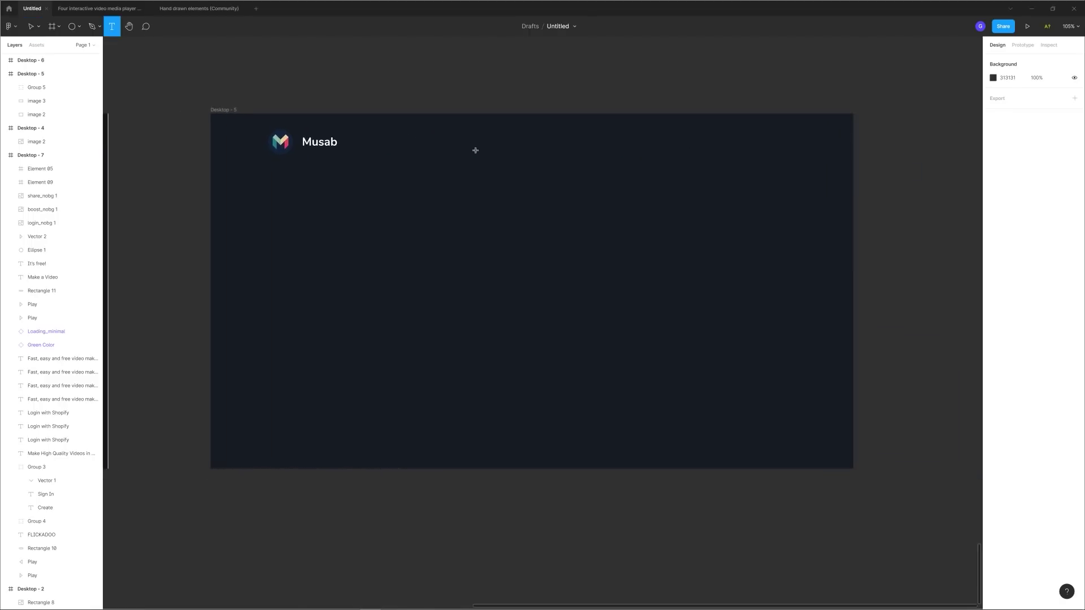
click(474, 151)
text(Home)
key(Escape)
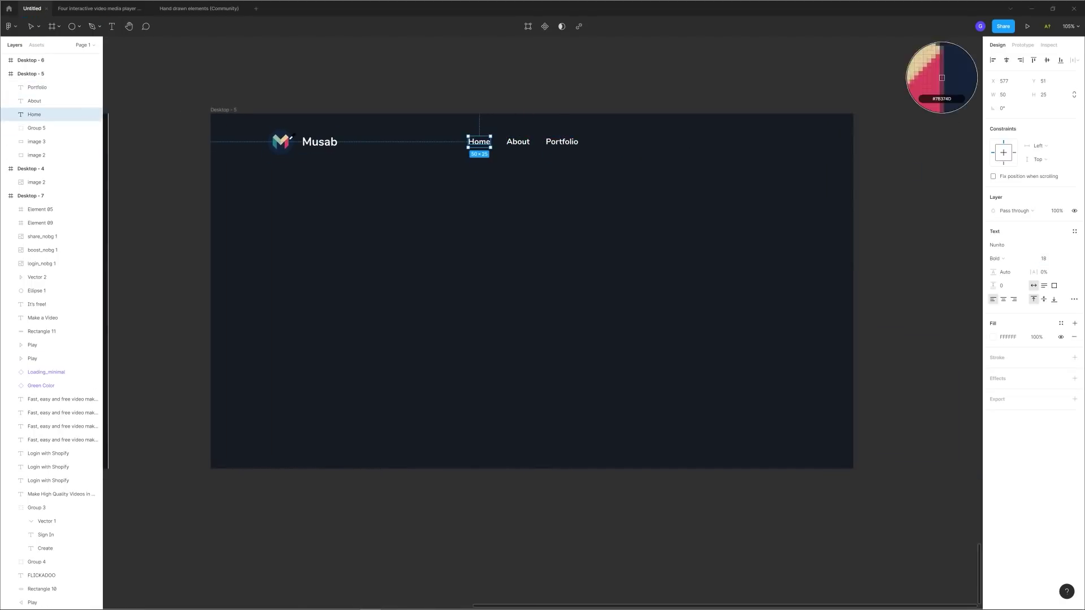
click(941, 77)
scroll(470, 235, down, 3)
scroll(469, 236, up, 4)
drag(366, 143, 594, 152)
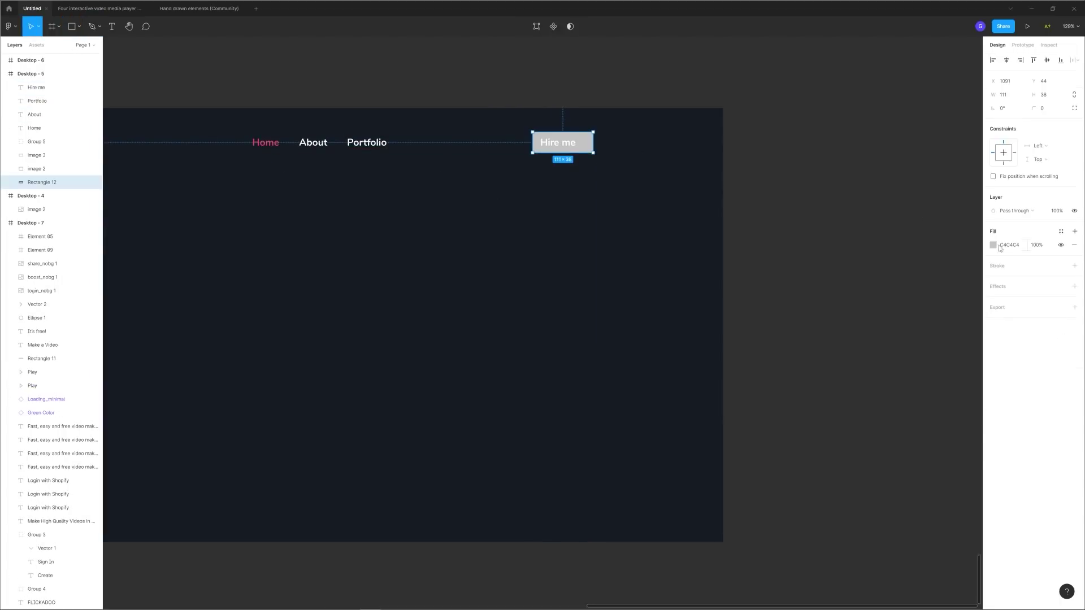
Step: Give the Hire me button rectangle an orange fill
click(993, 245)
click(977, 257)
click(516, 218)
scroll(516, 218, down, 2)
scroll(569, 159, up, 6)
click(569, 158)
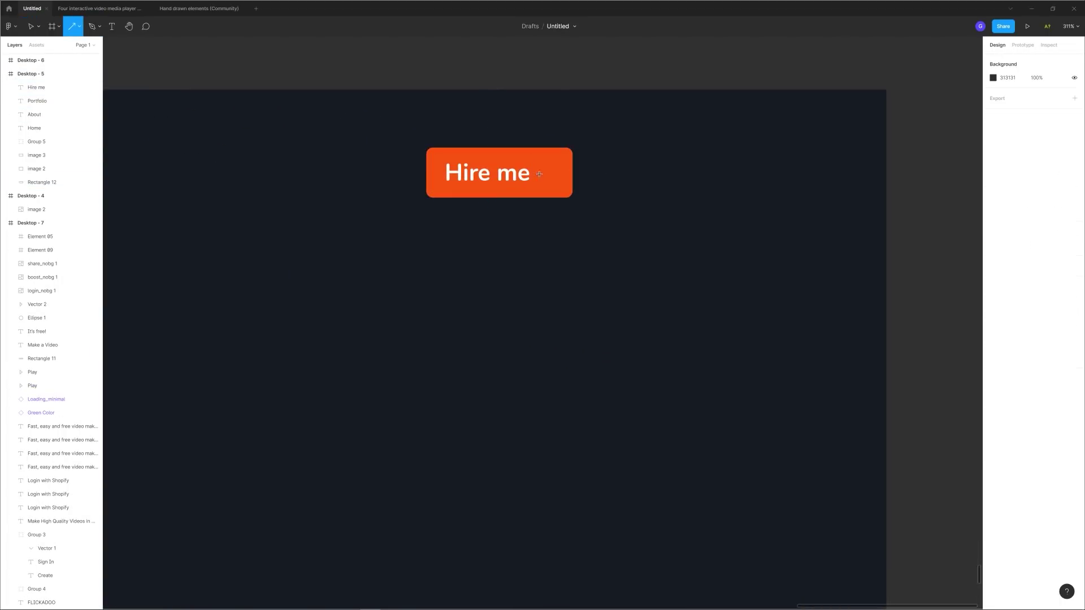
Step: Add a small arrow after Hire me, group it with the button, and recolour it Home-link pink
drag(535, 172, 557, 172)
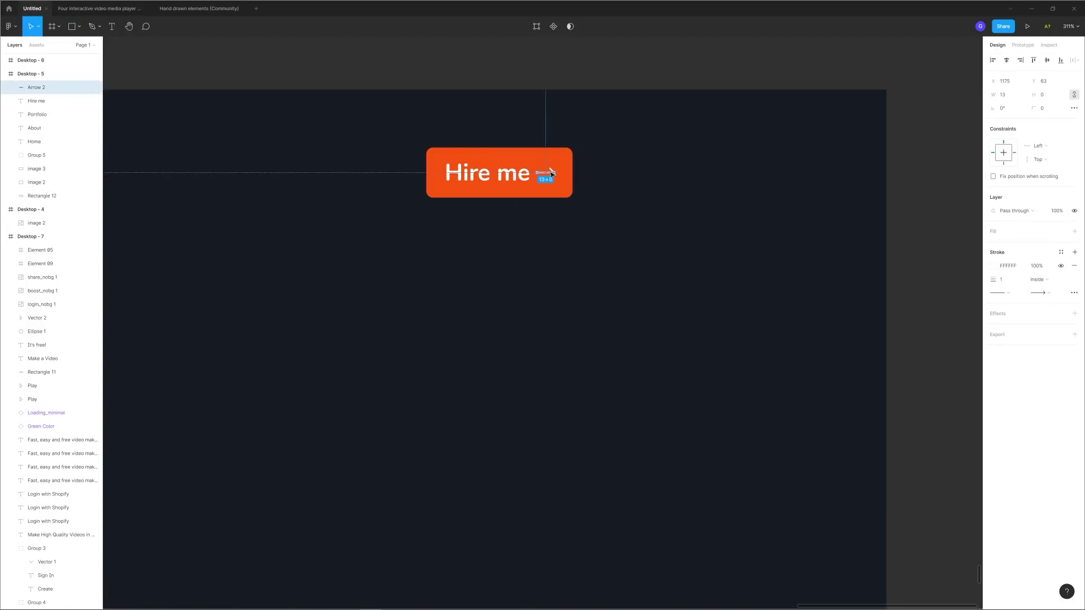
key(ctrl+g)
scroll(552, 187, down, 6)
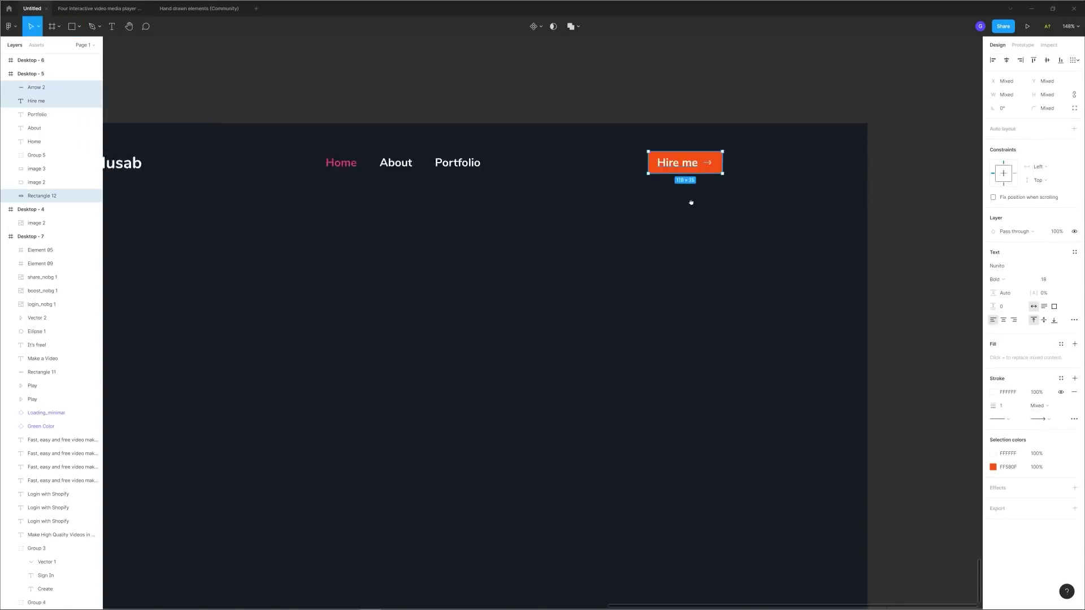
click(401, 175)
key(Escape)
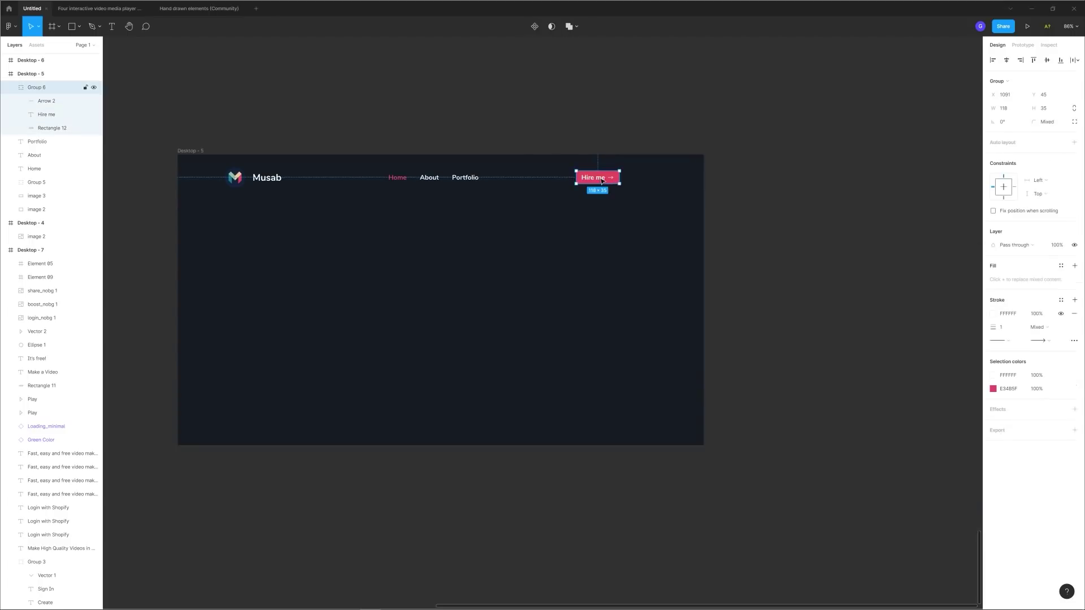
Step: Bring both desktop frames into view and place a new text line below the logo
click(649, 277)
scroll(650, 277, down, 3)
scroll(591, 259, left, 3)
drag(591, 259, 558, 239)
key(t)
click(470, 213)
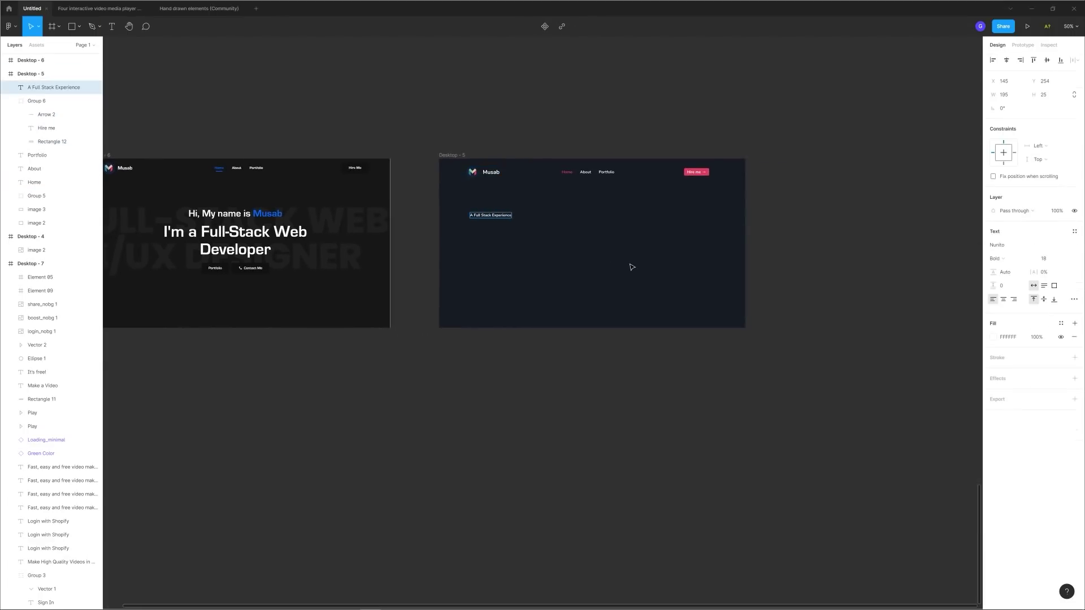
Step: Enlarge the A Full Stack Experience subtitle slightly and make it Poppins Light
scroll(573, 173, up, 5)
key(ctrl+shift+period)
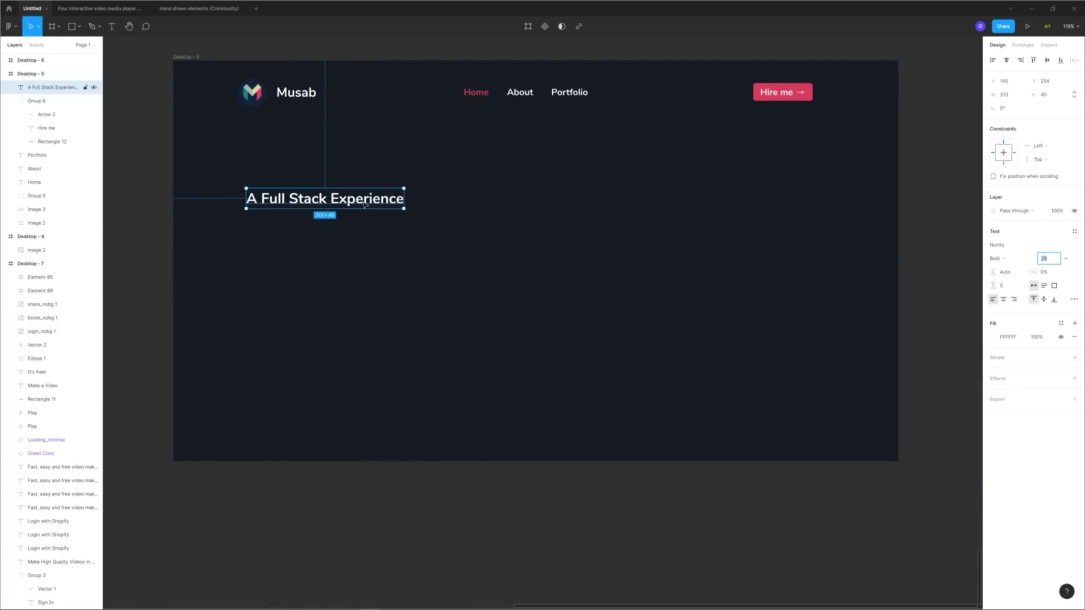
click(997, 259)
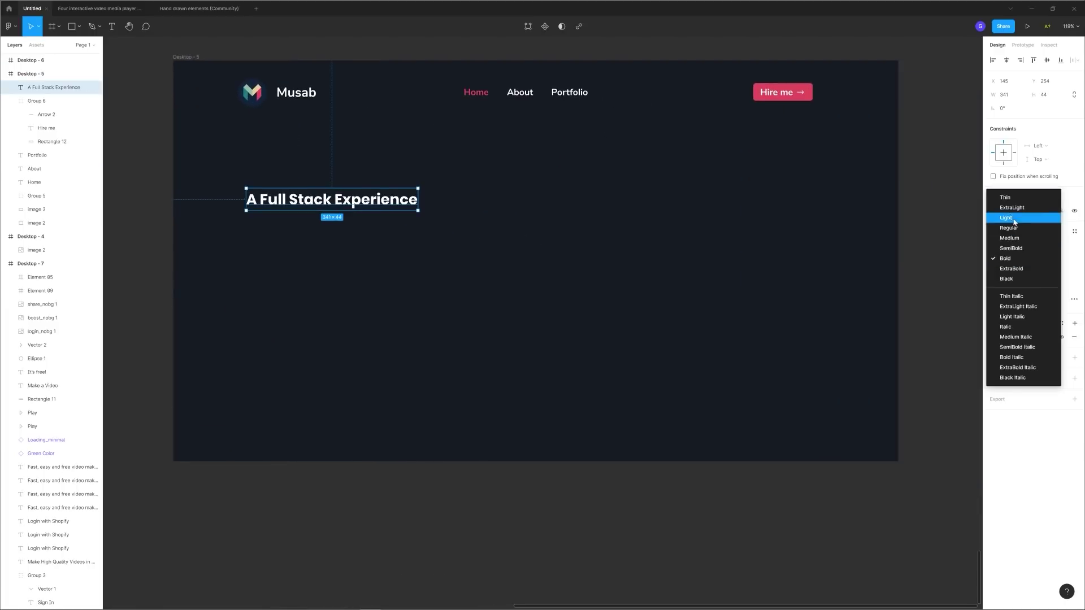
click(1003, 226)
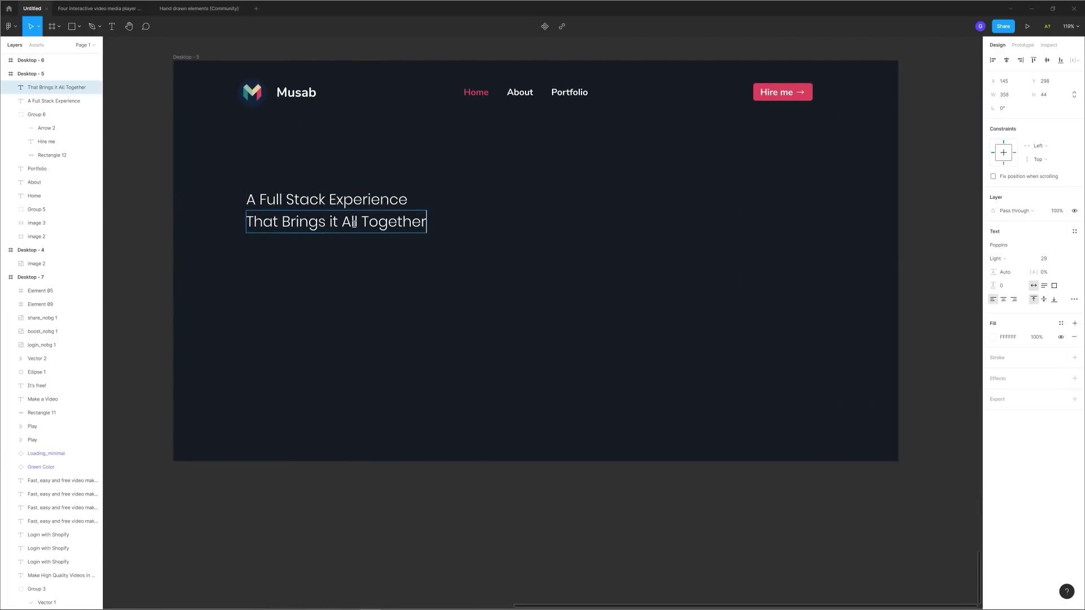
Step: Make the second headline line Bold at size 80 in a narrower, wrapping box
click(997, 258)
click(1034, 299)
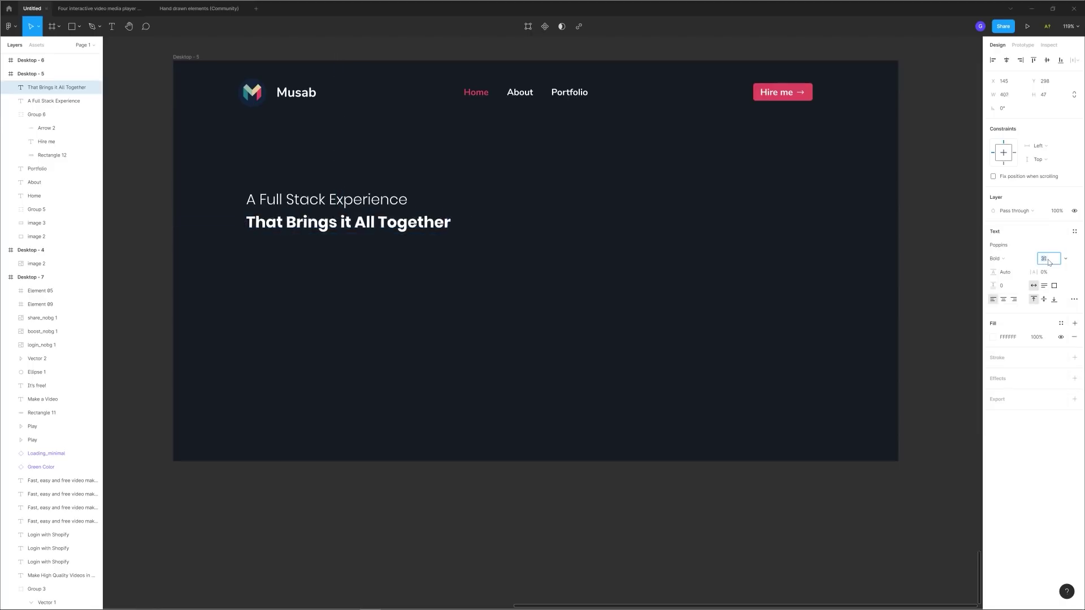
text(64)
key(Return)
drag(671, 232, 547, 267)
text(80)
key(Return)
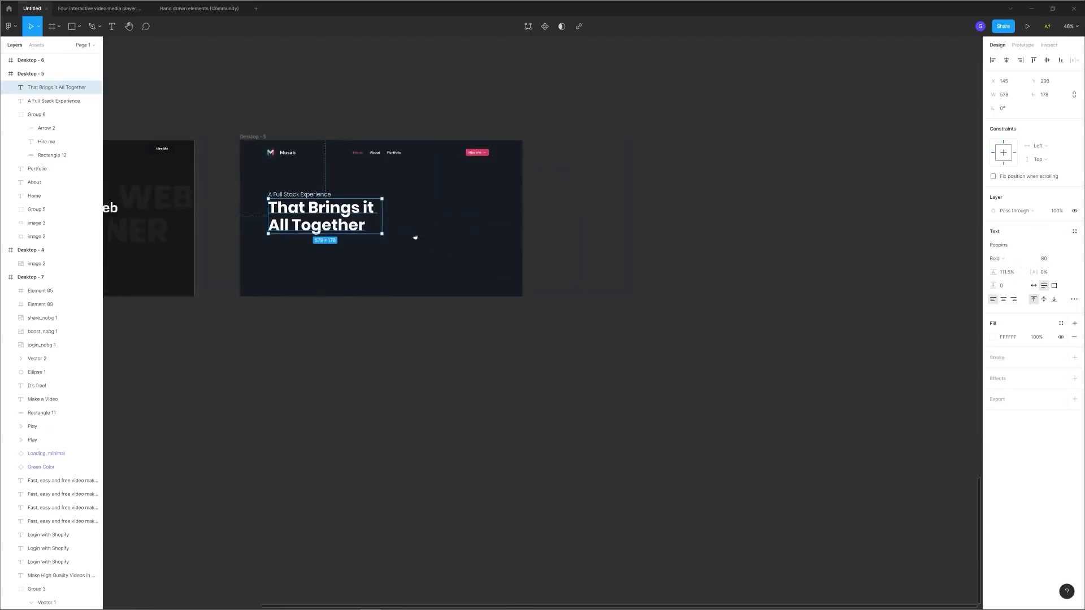
Step: Make the headline uppercase and widen its box to fit two lines
click(1074, 299)
click(949, 462)
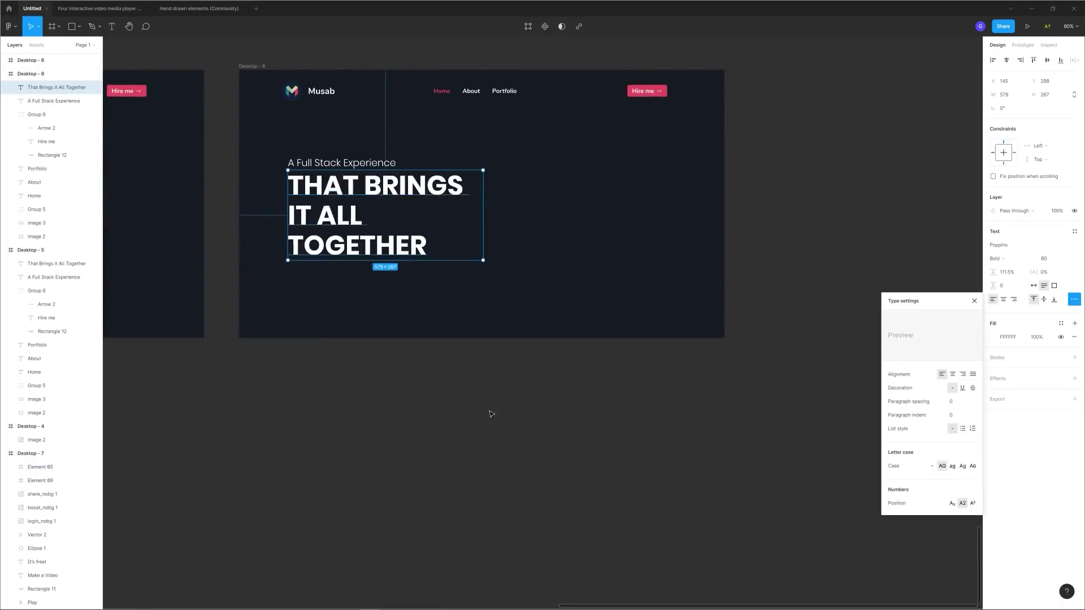
double_click(297, 216)
drag(482, 213, 500, 207)
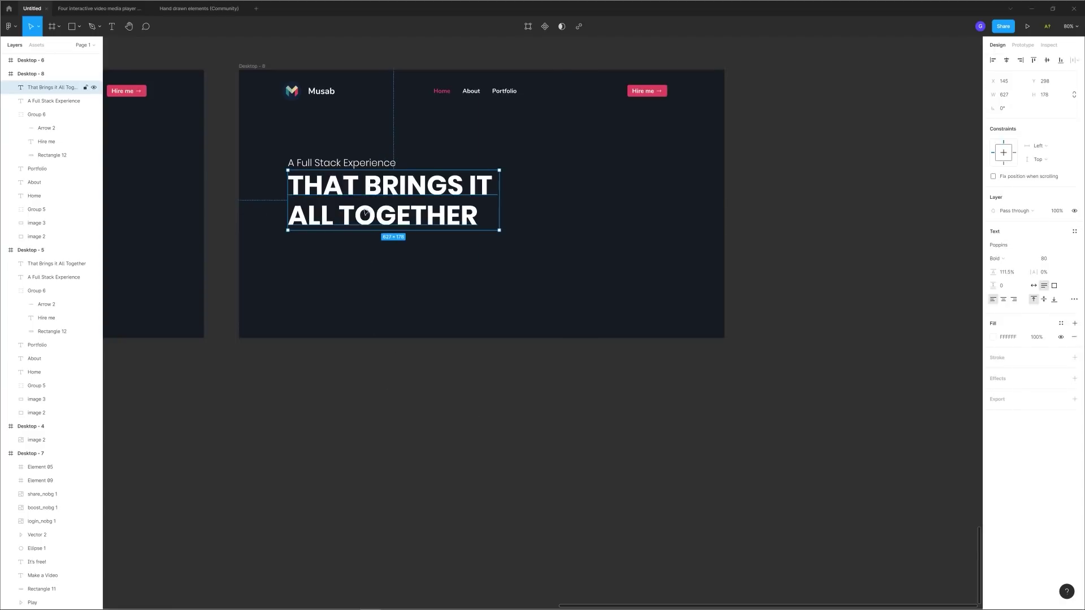
click(376, 298)
Step: Draw a large circle over Desktop - 8
scroll(529, 320, down, 5)
drag(313, 317, 474, 319)
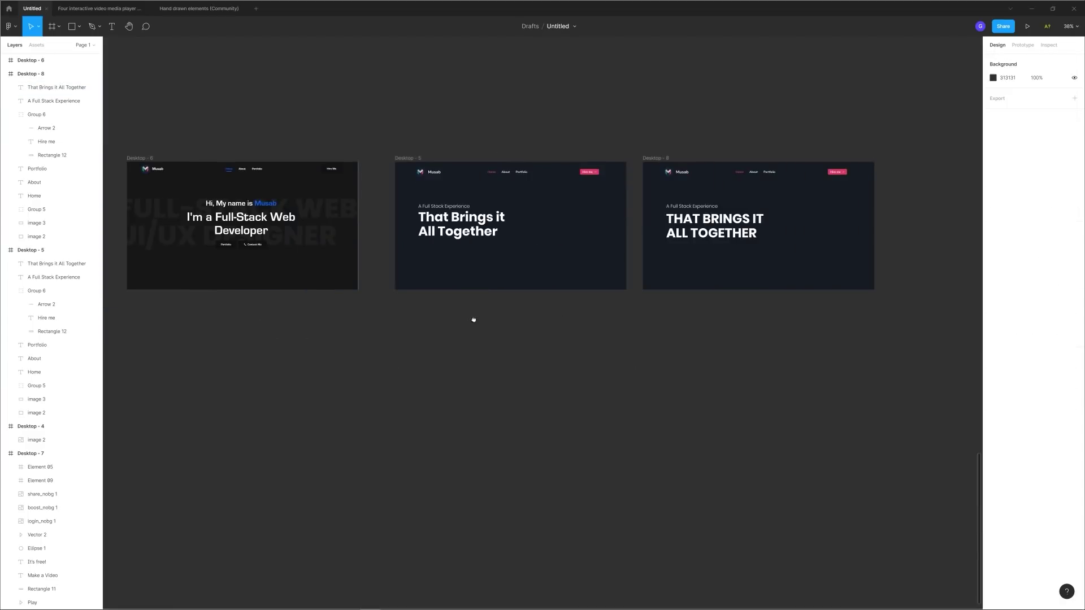
scroll(474, 320, right, 5)
scroll(435, 238, up, 5)
scroll(194, 50, down, 2)
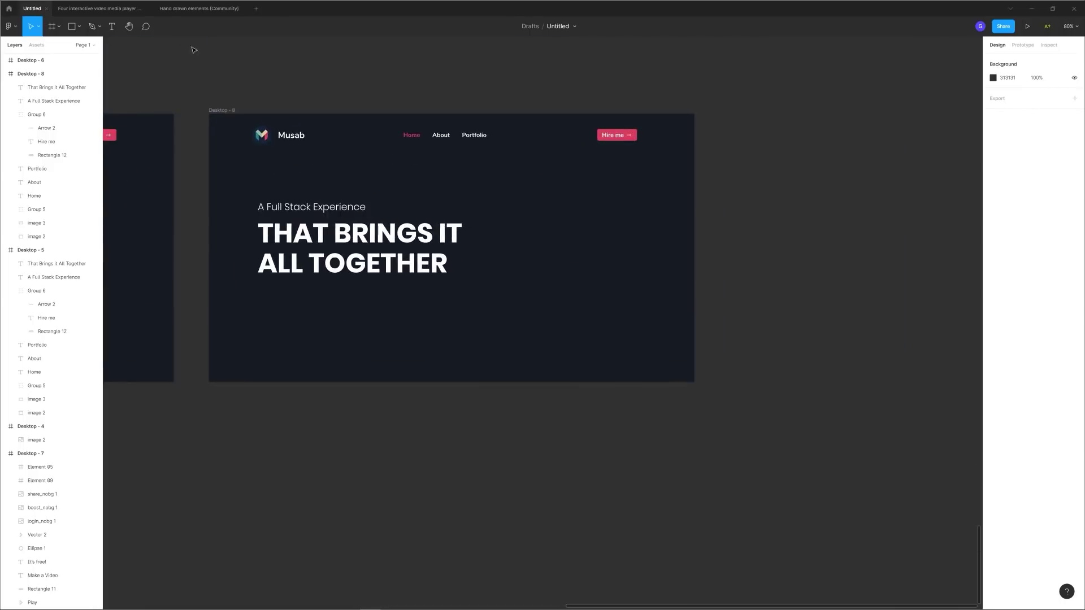
mouse_move(592, 307)
mouse_down()
mouse_move(824, 540)
mouse_move(695, 450)
mouse_move(642, 390)
mouse_up()
Step: Resize the circle to 945 px, remove its fill and give it an outline stroke
drag(554, 288, 574, 317)
click(1074, 244)
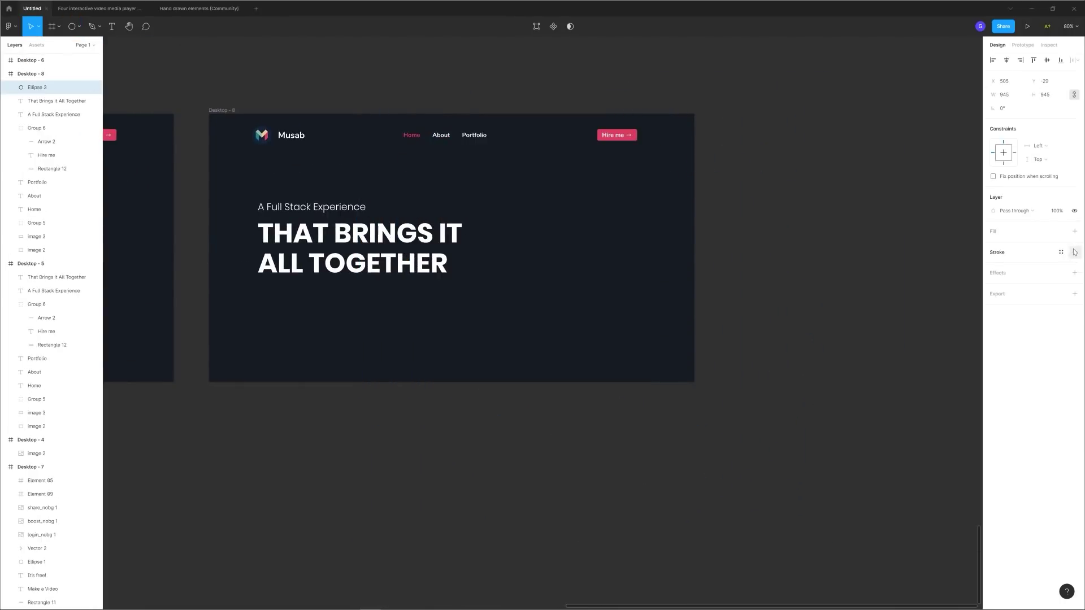
click(1074, 252)
click(993, 266)
click(762, 198)
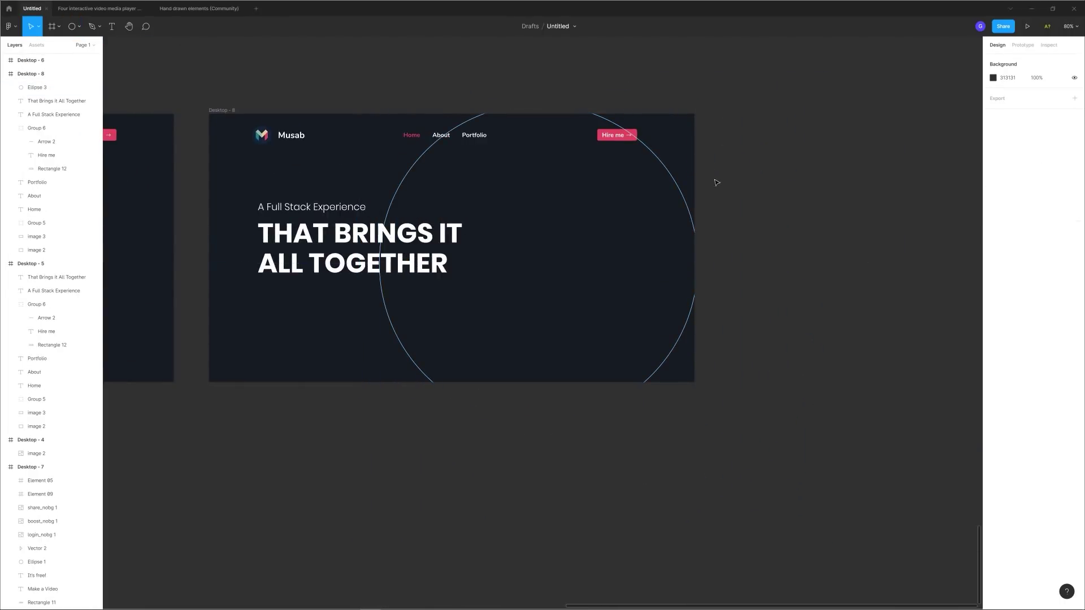
Step: Subtract a rectangle from the circle's left side to leave an open arc
click(664, 173)
click(783, 225)
click(624, 184)
click(79, 26)
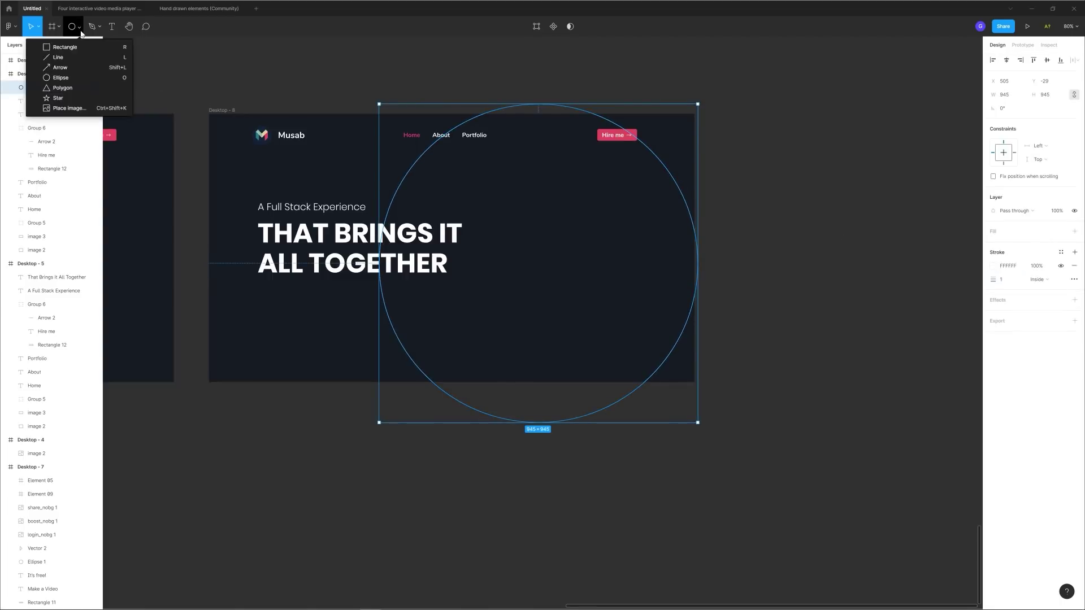
click(68, 46)
drag(318, 207, 462, 288)
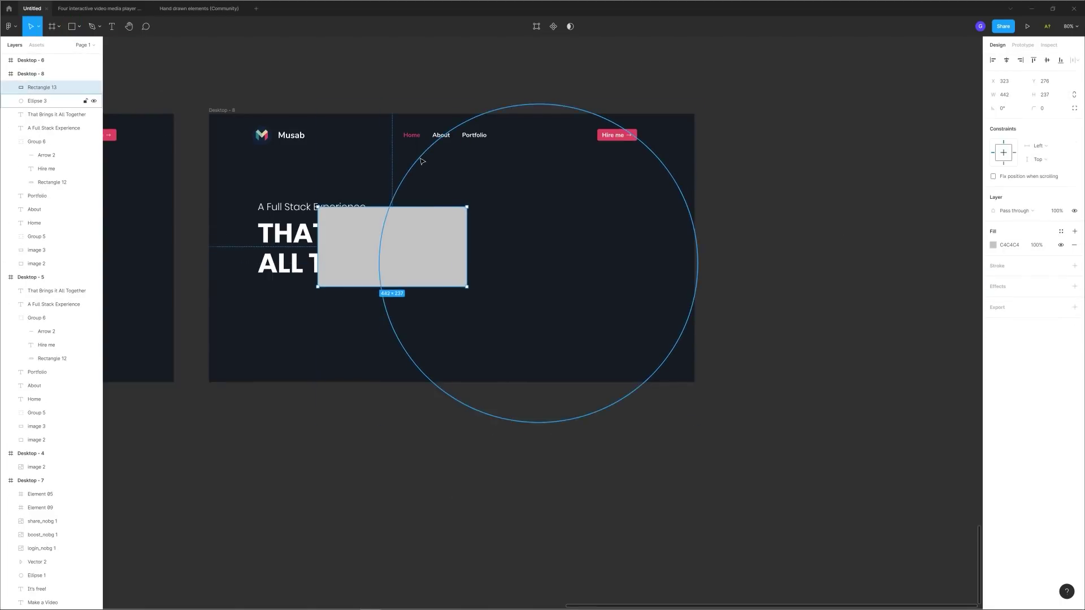
shift+click(421, 162)
click(570, 26)
click(804, 143)
scroll(732, 210, up, 1)
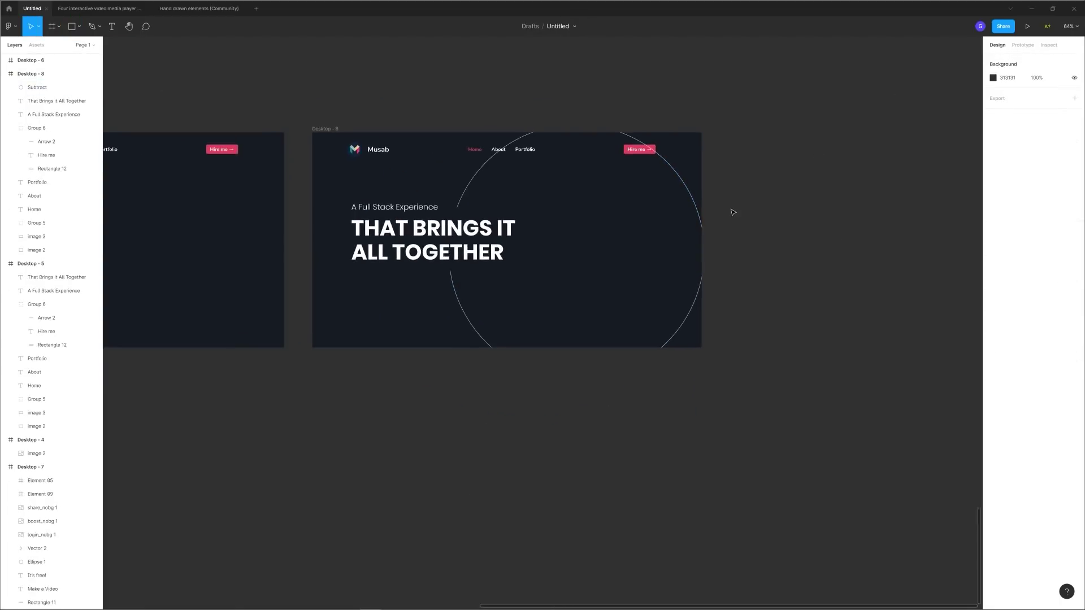
Step: Duplicate the arc and shrink the copy to a small inner circle
click(648, 149)
key(ctrl+d)
drag(696, 100, 581, 213)
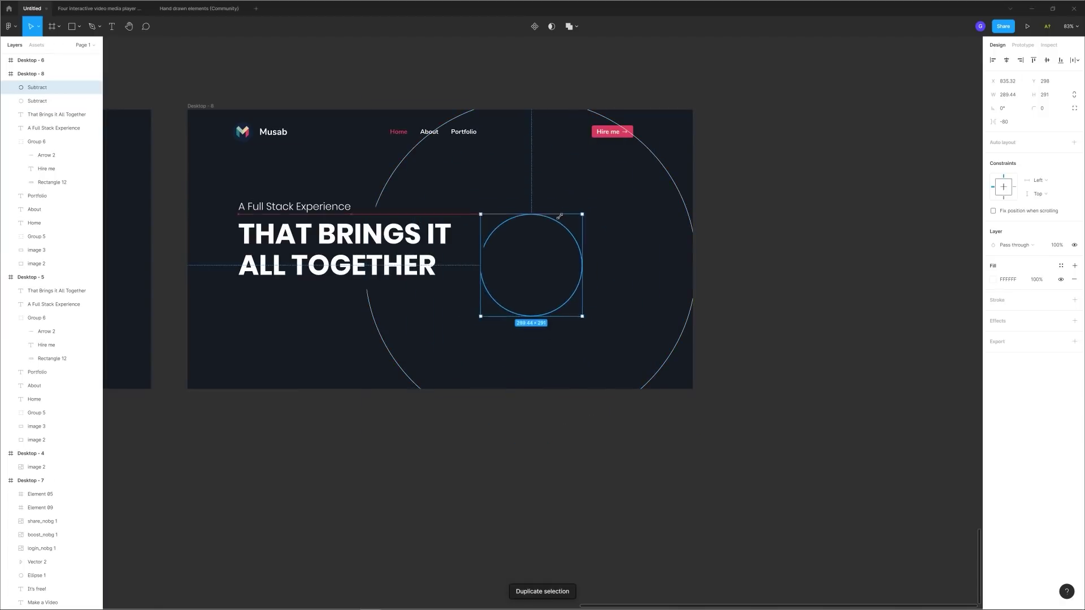
click(500, 239)
Step: Make the small circle a white dot and place a copy beside the subtitle
click(10, 87)
click(580, 219)
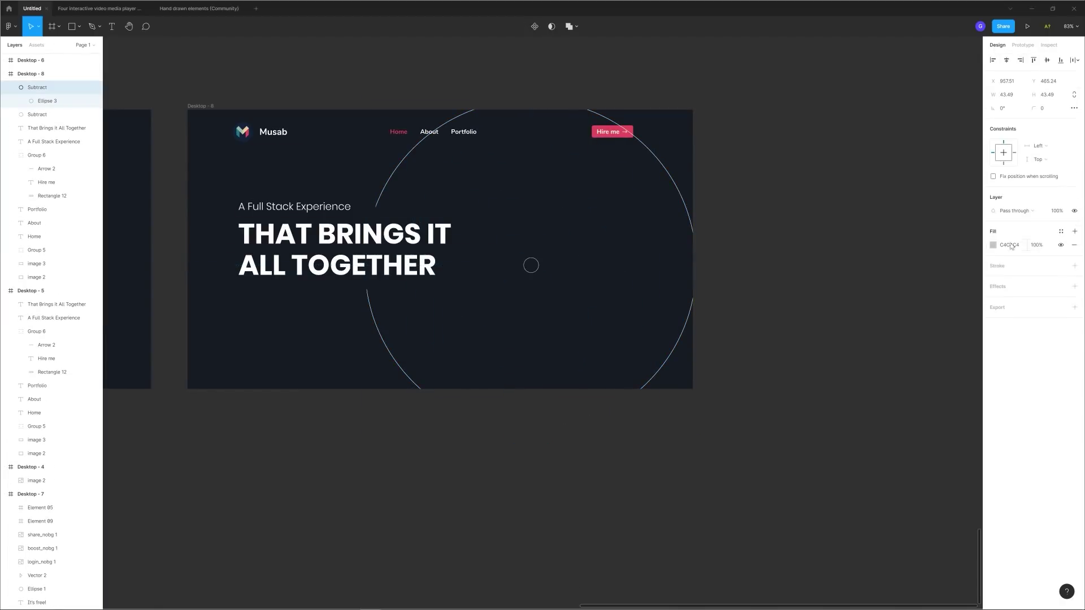
click(993, 245)
click(525, 265)
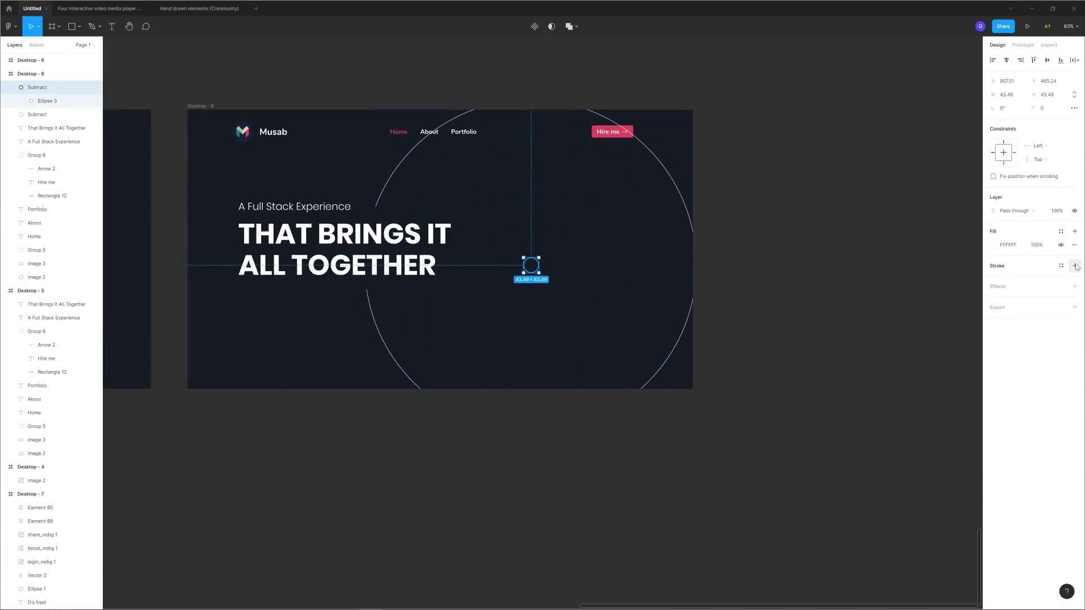
drag(525, 261, 378, 206)
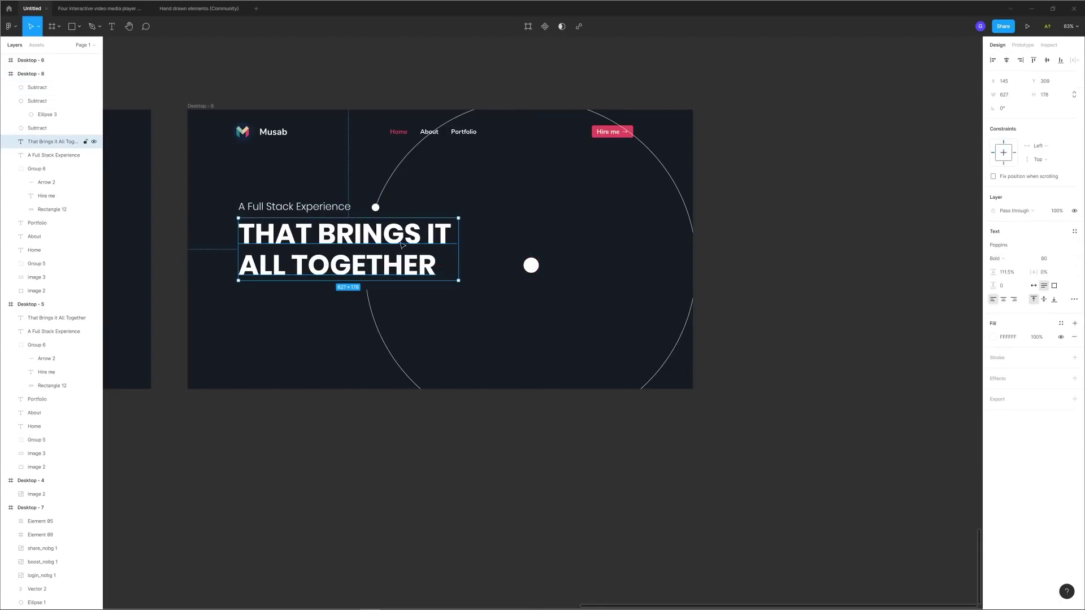
Step: Set the headline font size to 92
click(1047, 258)
text(92)
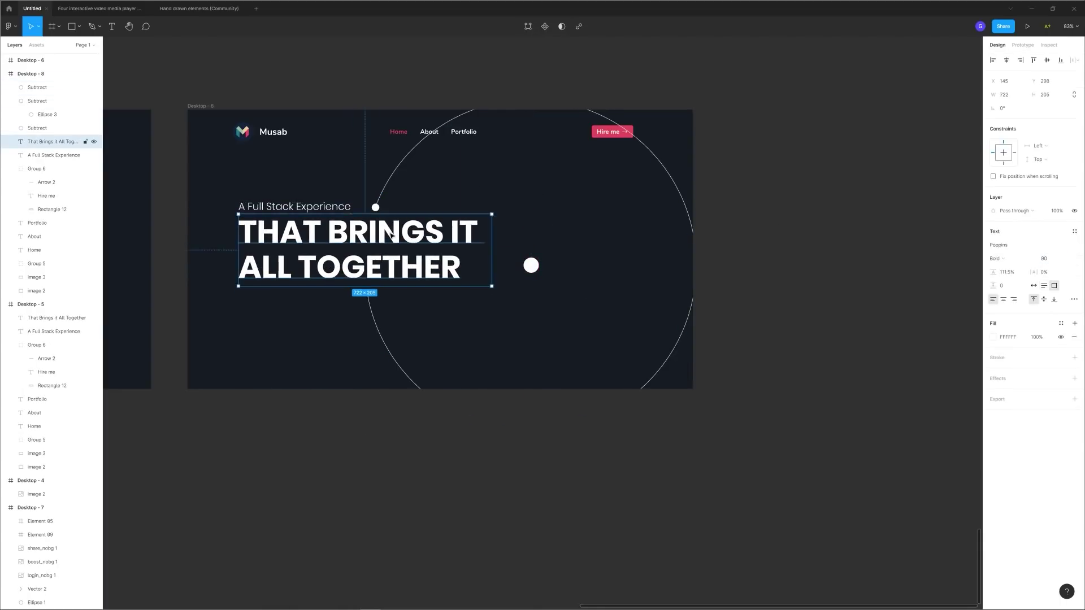
key(Return)
click(791, 226)
Step: Delete the leftover white dot beside the headline and restore the nav links' positions
click(362, 249)
click(295, 204)
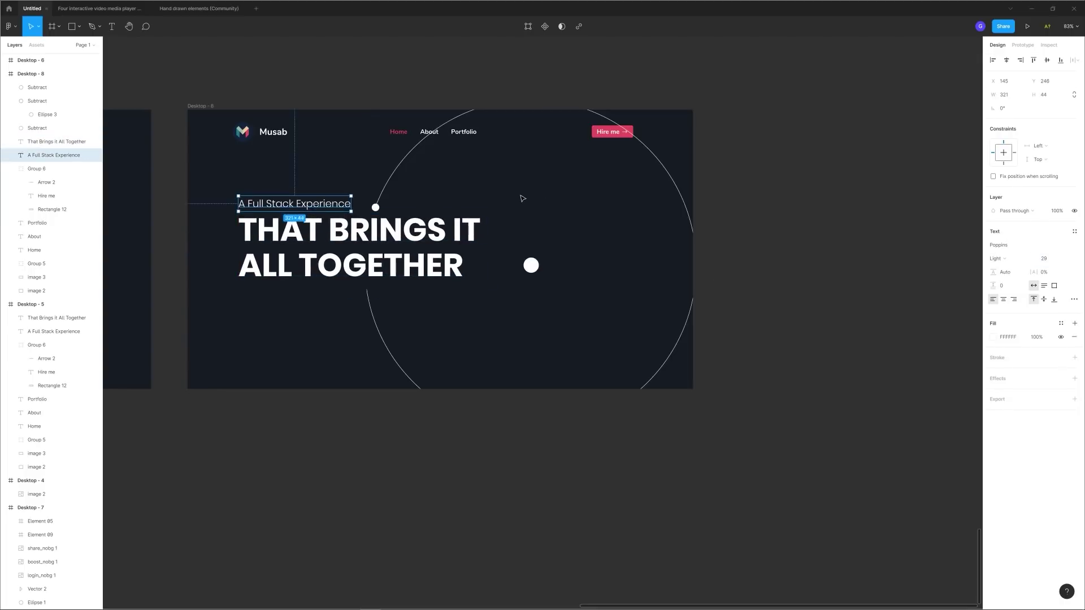
key(Delete)
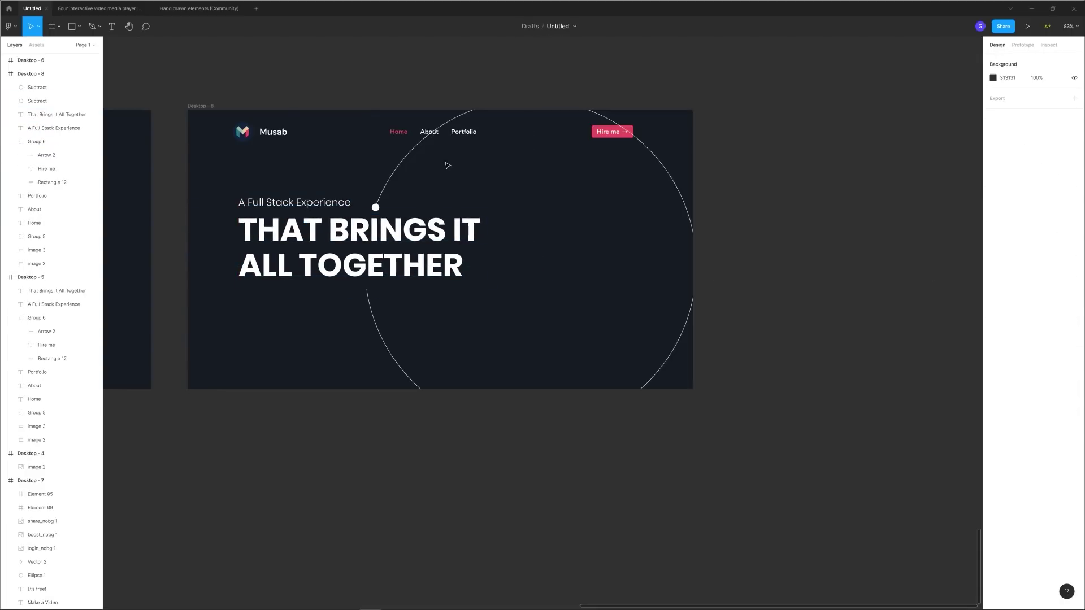
key(ctrl+z)
key(ctrl+z)
click(738, 178)
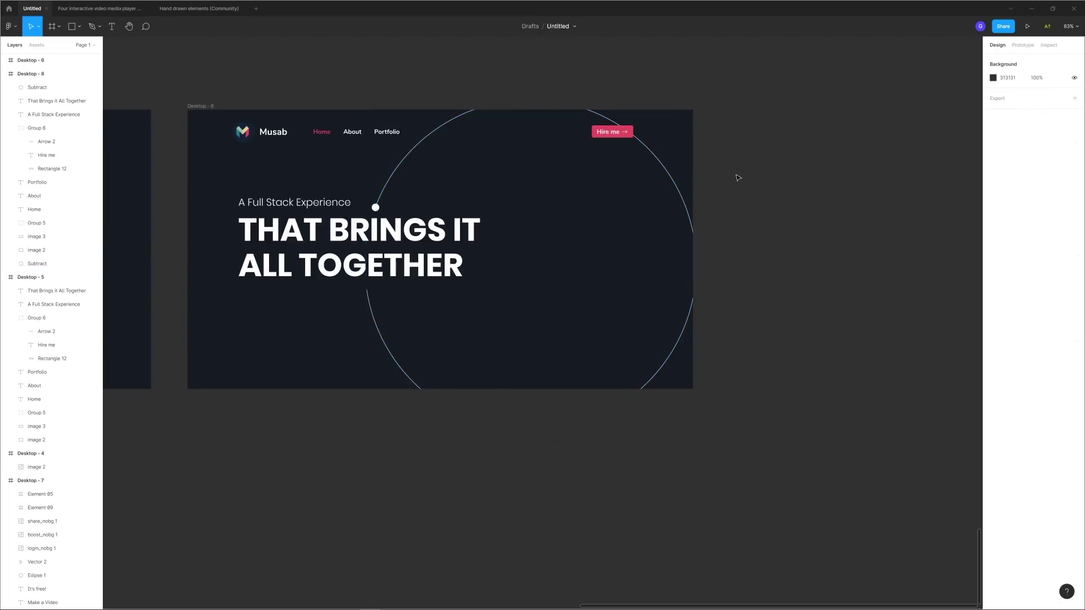
scroll(605, 323, down, 5)
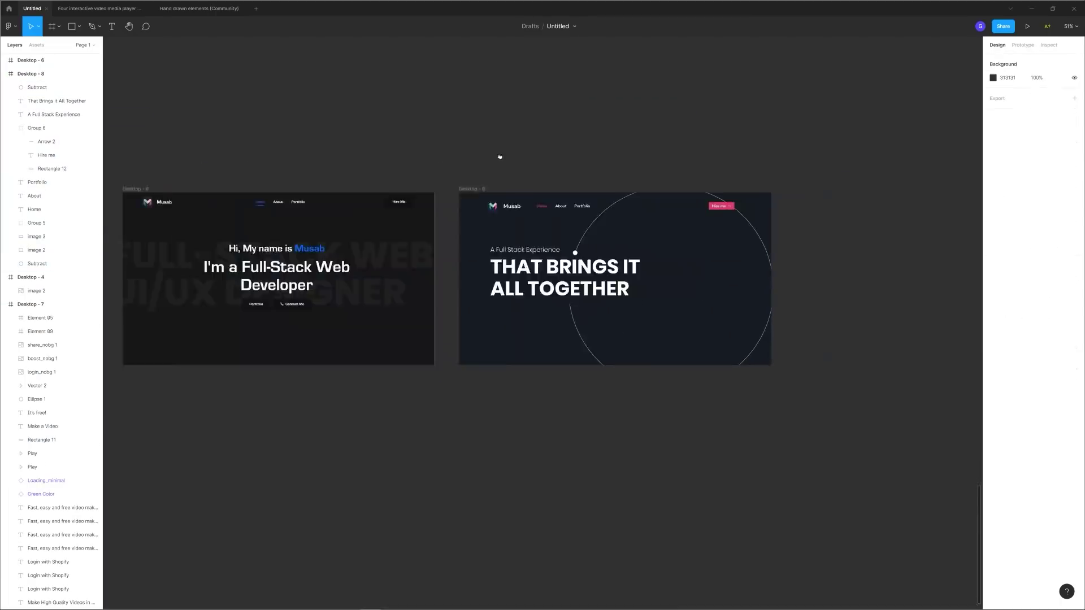
scroll(499, 157, down, 2)
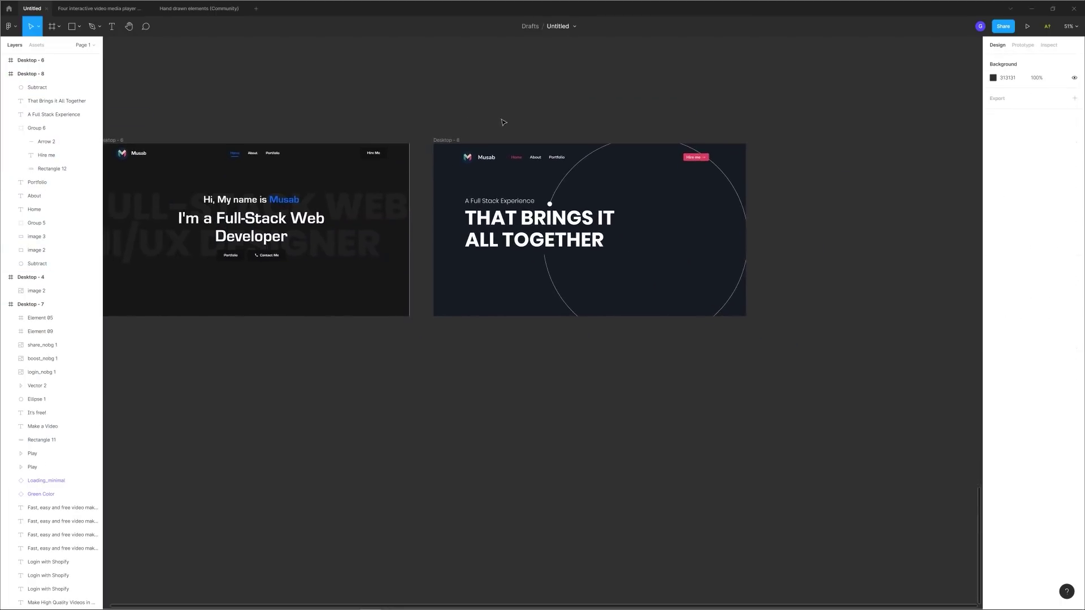
Step: Copy the Hire me button below the headline, ungroup it, and center its My Portfolio label
scroll(484, 187, up, 4)
drag(679, 121, 281, 320)
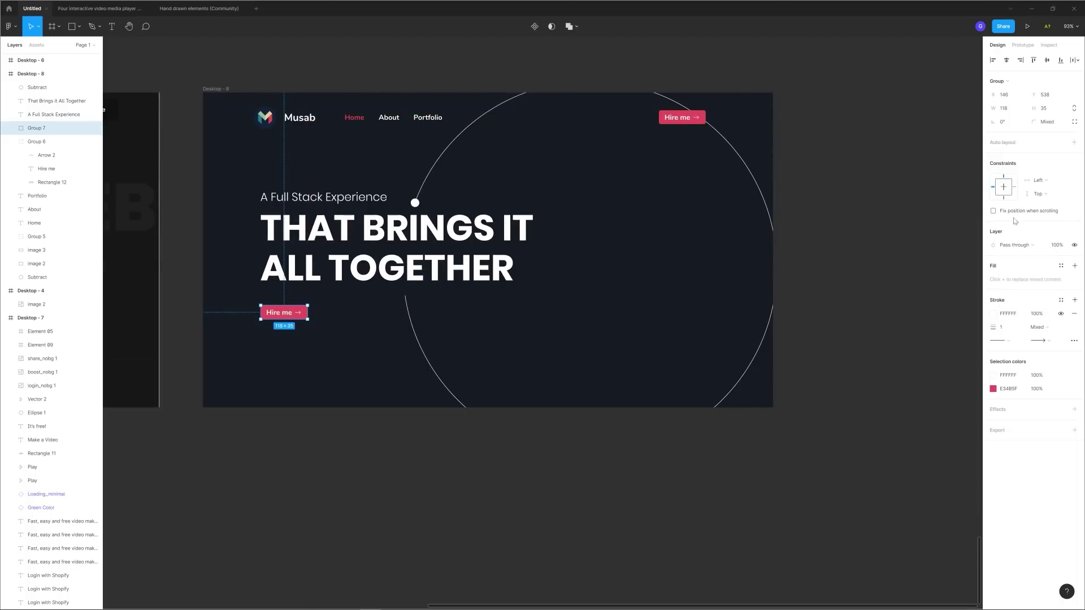
right_click(299, 314)
click(333, 418)
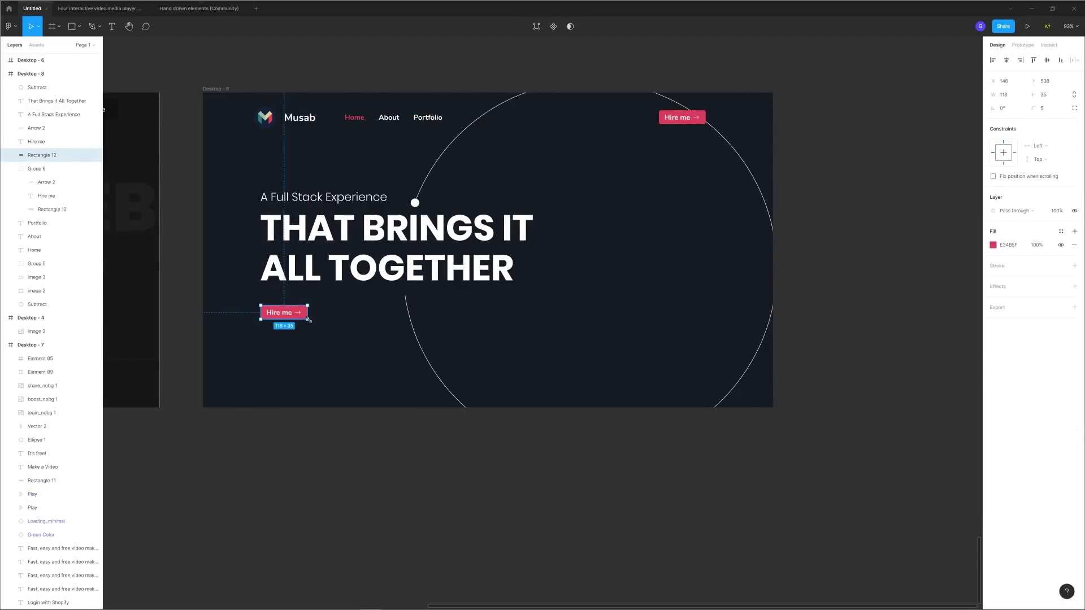
drag(287, 314, 297, 319)
Step: Duplicate the button to the right as an outlined Contact me button with a lighter border
scroll(296, 318, up, 5)
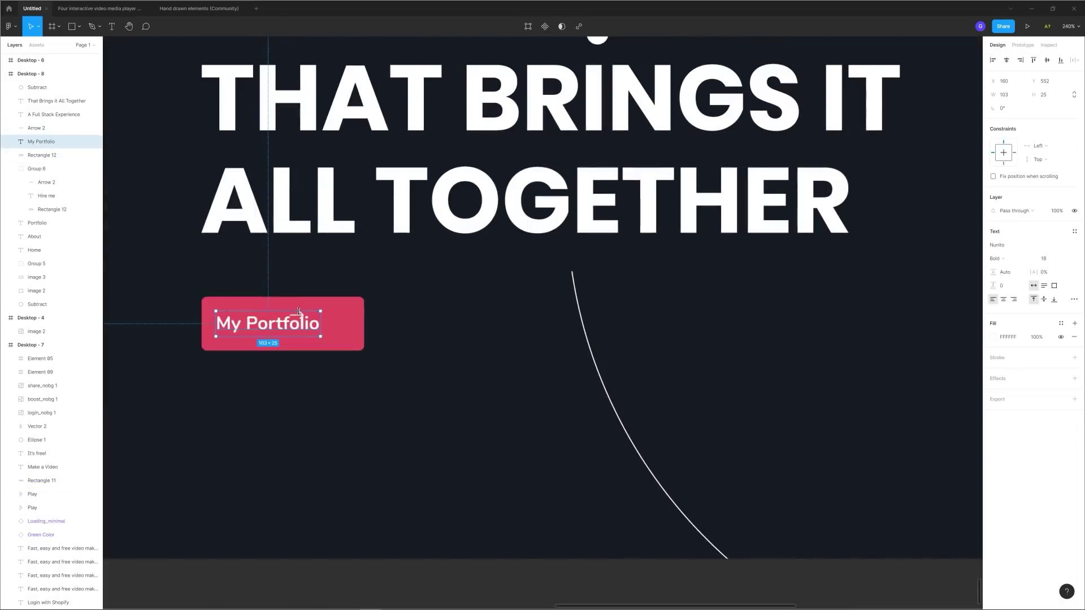
scroll(512, 355, down, 5)
scroll(440, 315, up, 4)
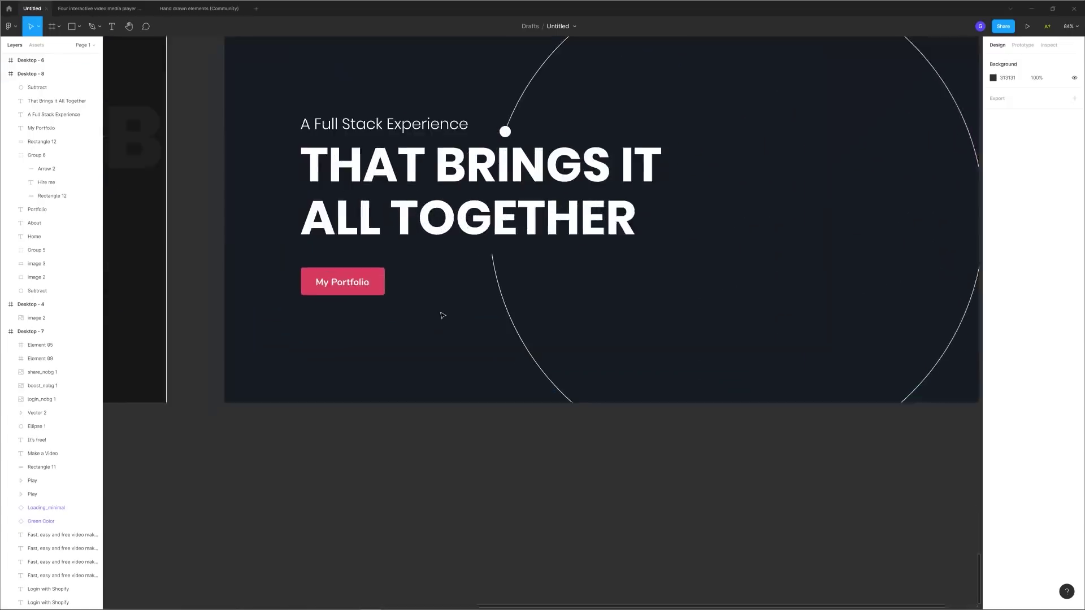
drag(265, 277, 469, 295)
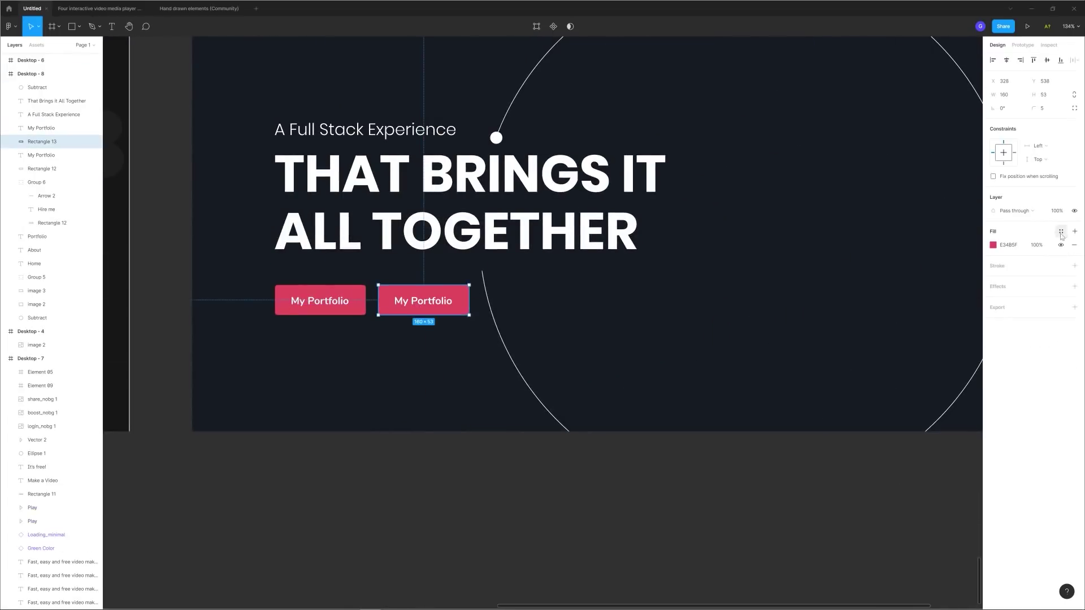
click(993, 265)
double_click(420, 302)
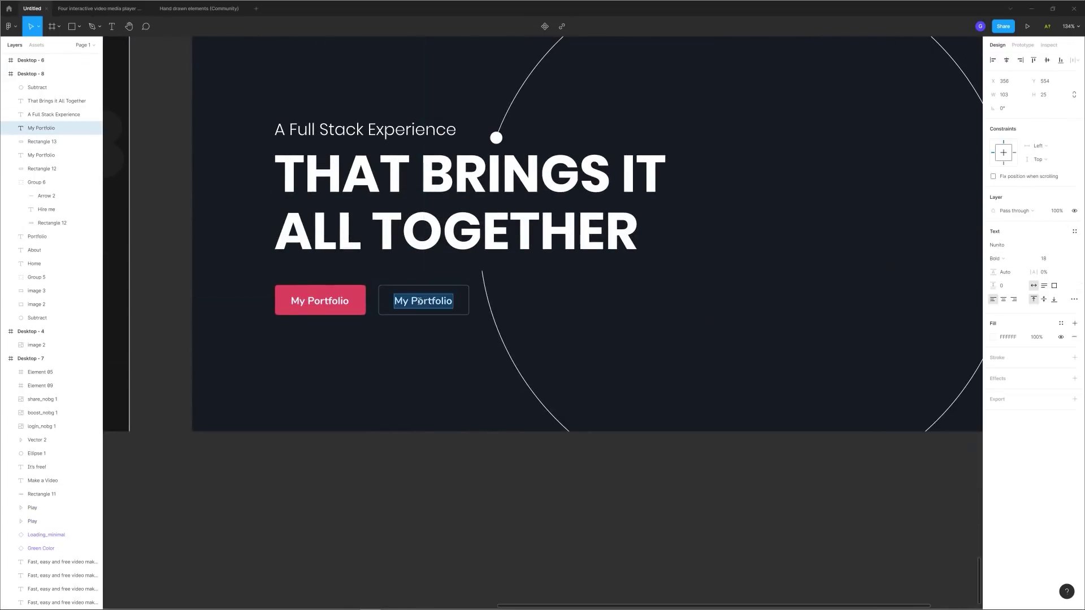
key(Escape)
key(Escape)
scroll(421, 305, down, 5)
drag(443, 367, 578, 309)
scroll(567, 239, up, 3)
Step: Retype the duplicated headline as FRONTEND on one line at font size 200
double_click(578, 309)
text(FRONTEND. BACKEND. UI/UX.)
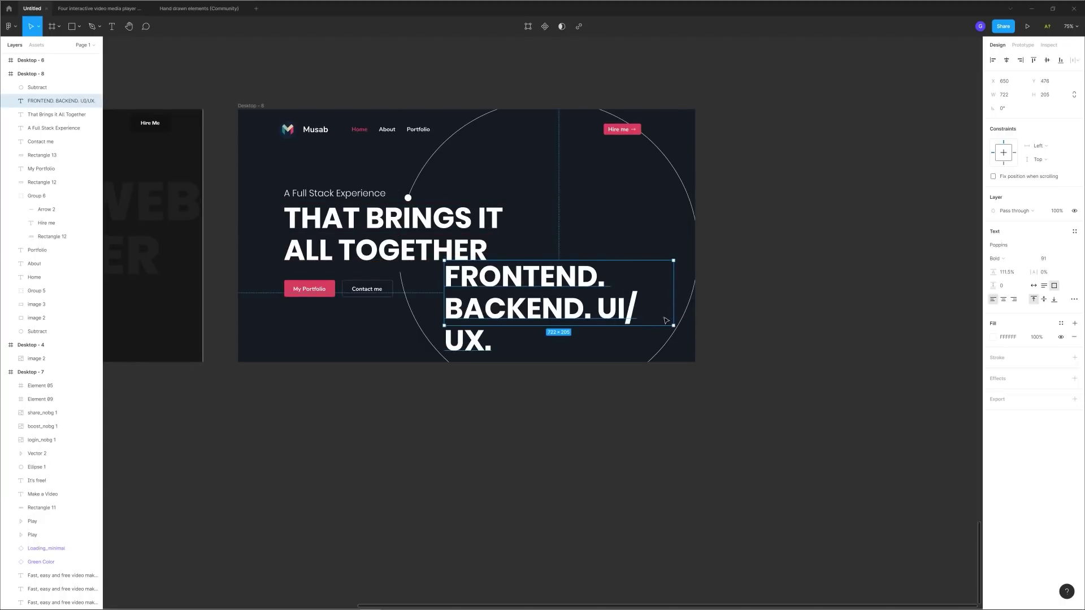
drag(672, 325, 824, 268)
click(1050, 262)
text(400)
key(Return)
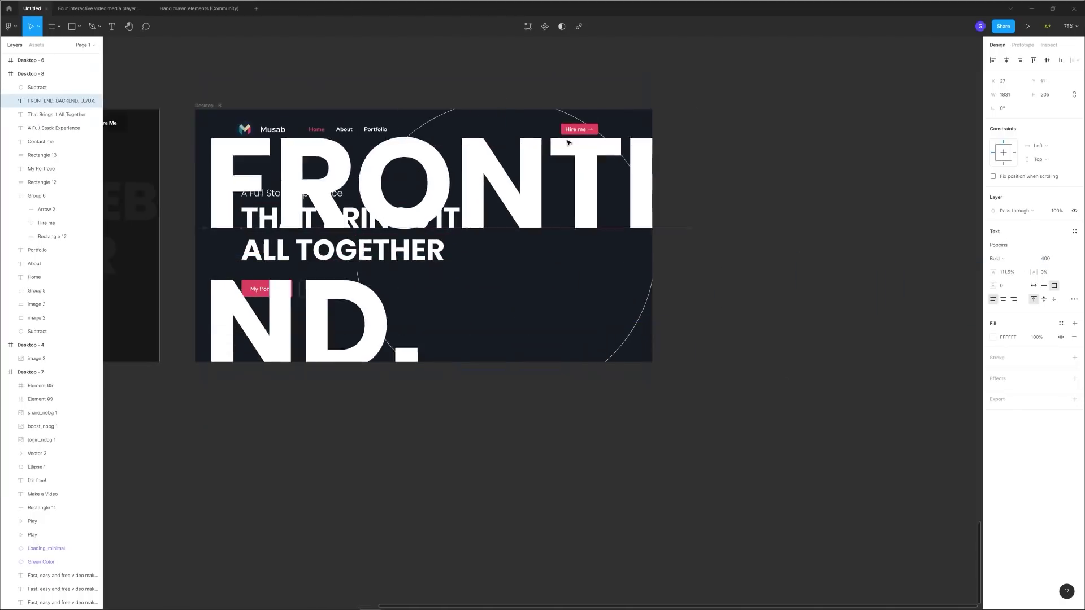
click(1050, 258)
text(200)
key(Return)
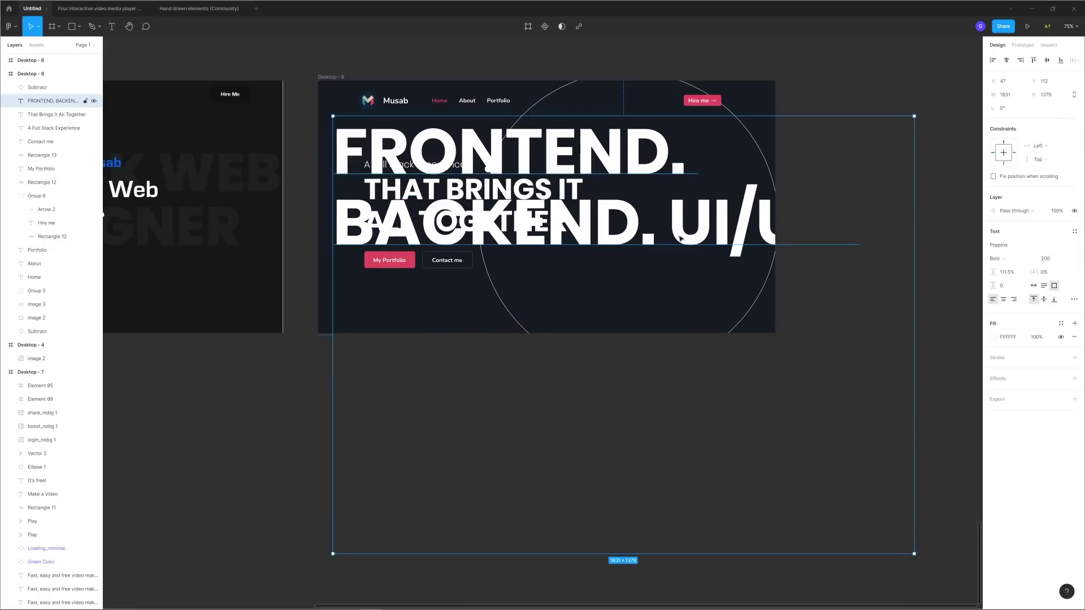
Step: Right-align the background text, set 3% opacity and size 140, and rotate it 30°
drag(591, 275, 437, 274)
key(ctrl+alt+r)
text(3)
key(Return)
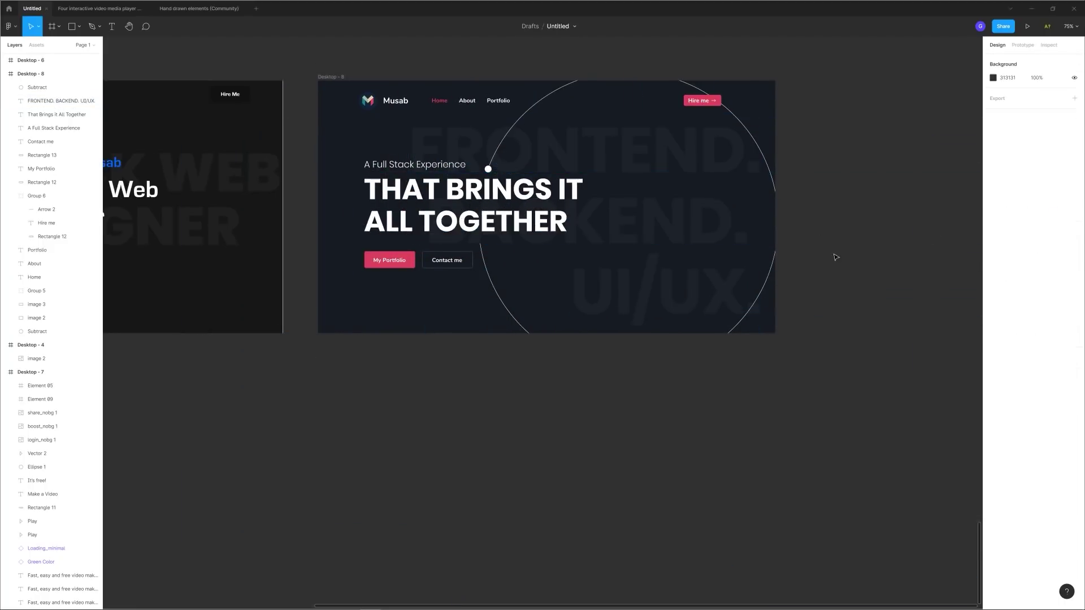
text(140)
key(Return)
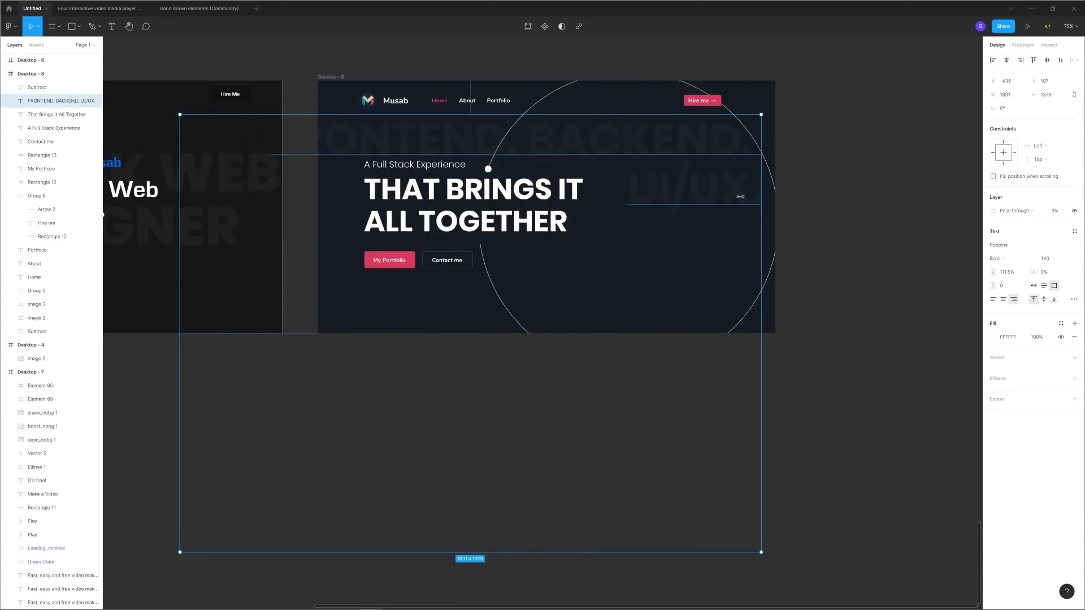
drag(544, 274, 715, 294)
drag(763, 582, 887, 511)
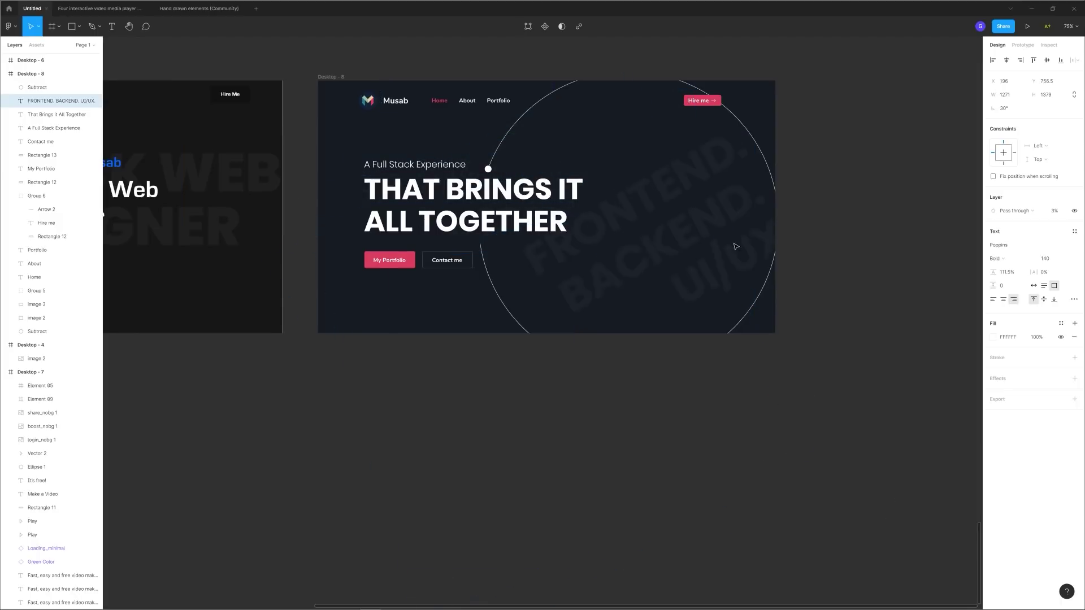
Step: Duplicate the hero frame as Desktop - 9 and turn its background text vertical at 90°
click(381, 438)
scroll(525, 426, down, 3)
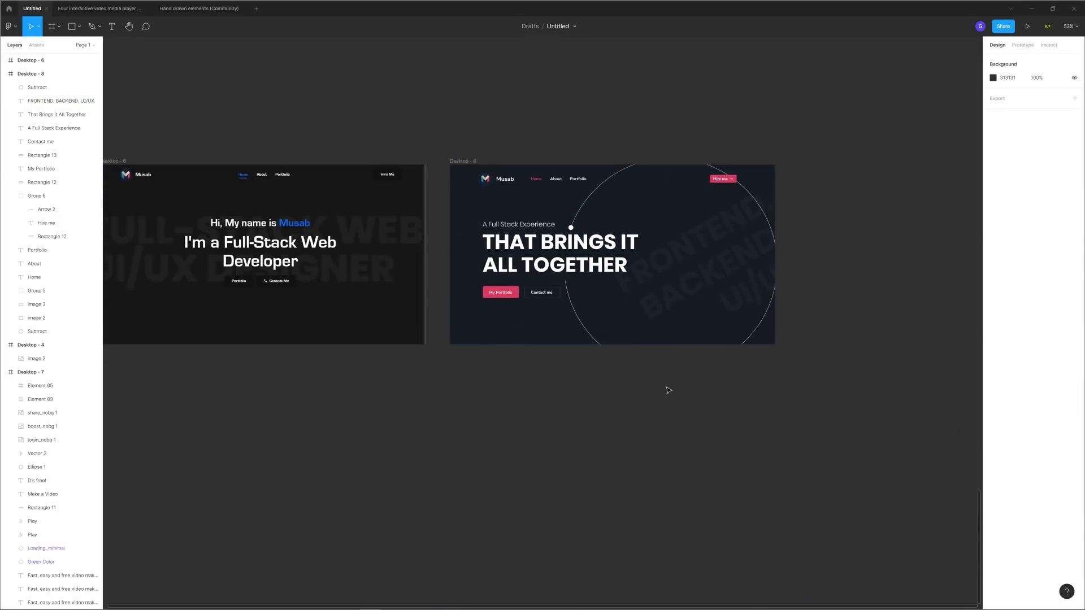
click(669, 390)
key(shift+Return)
key(ctrl+d)
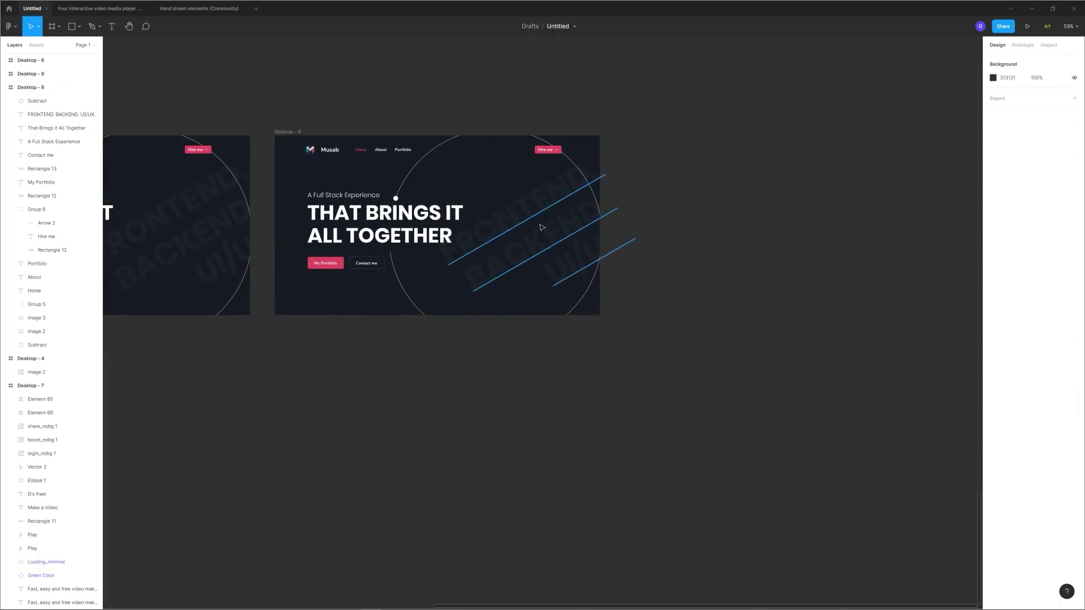
drag(718, 433, 692, 241)
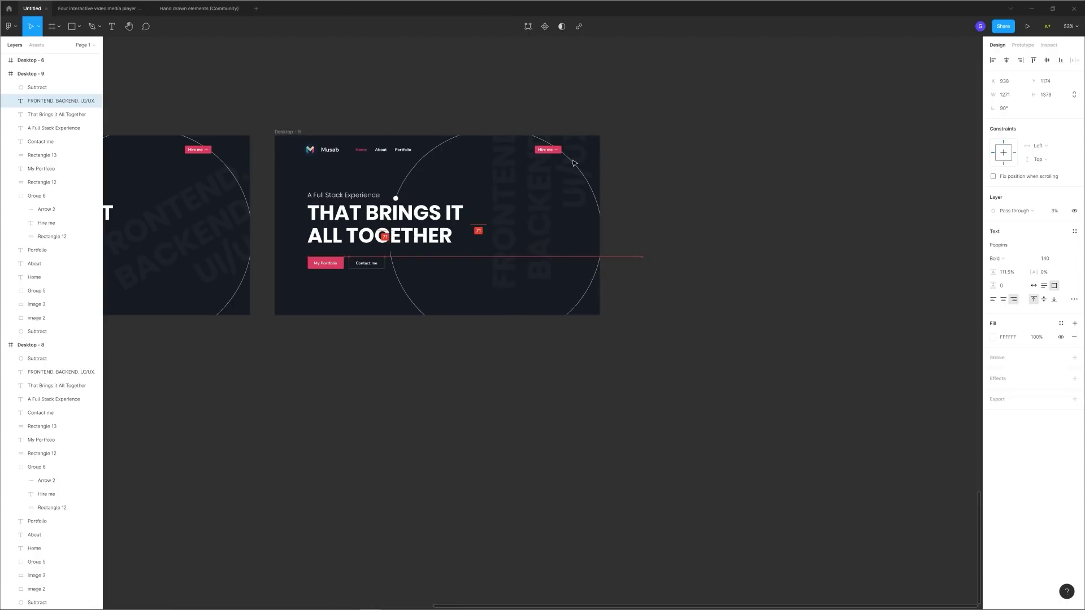
scroll(580, 163, left, 3)
scroll(599, 326, up, 3)
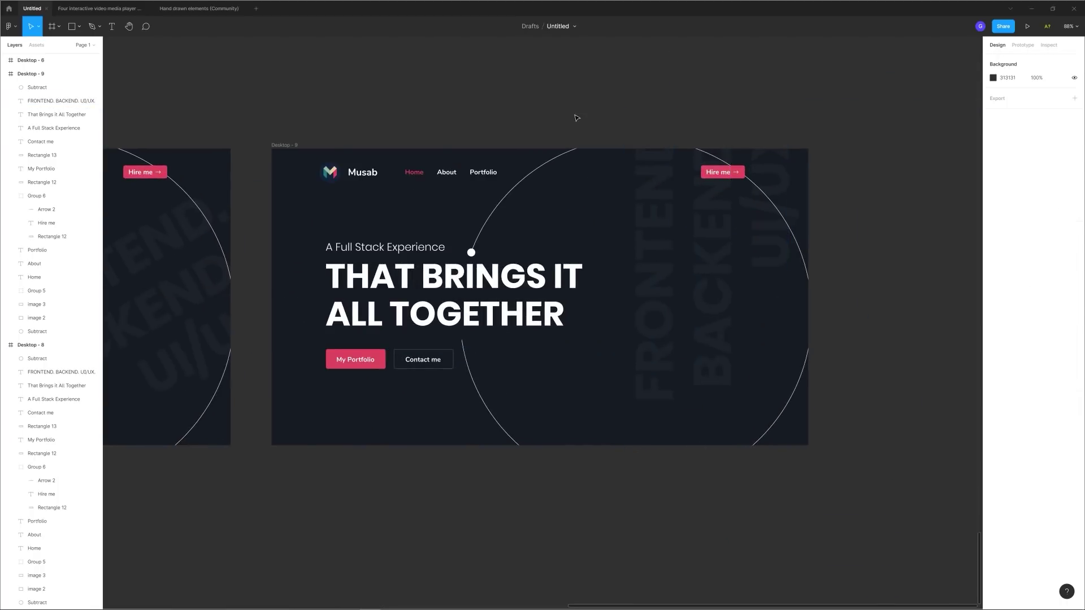
Step: Tilt Desktop - 9's background text to 45° and delete the older Desktop - 8 frame
click(662, 421)
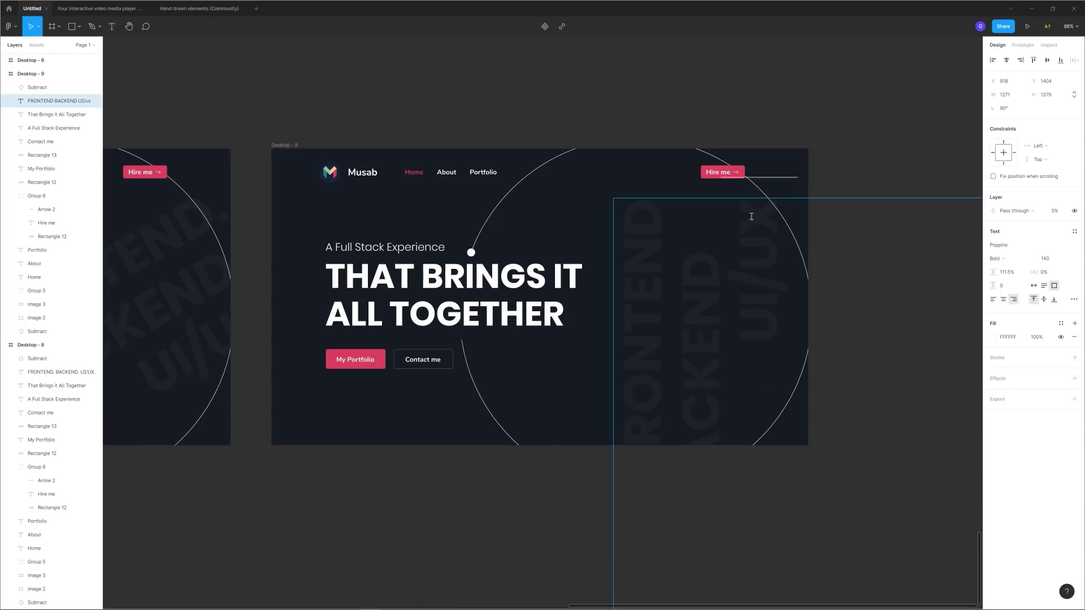
click(644, 167)
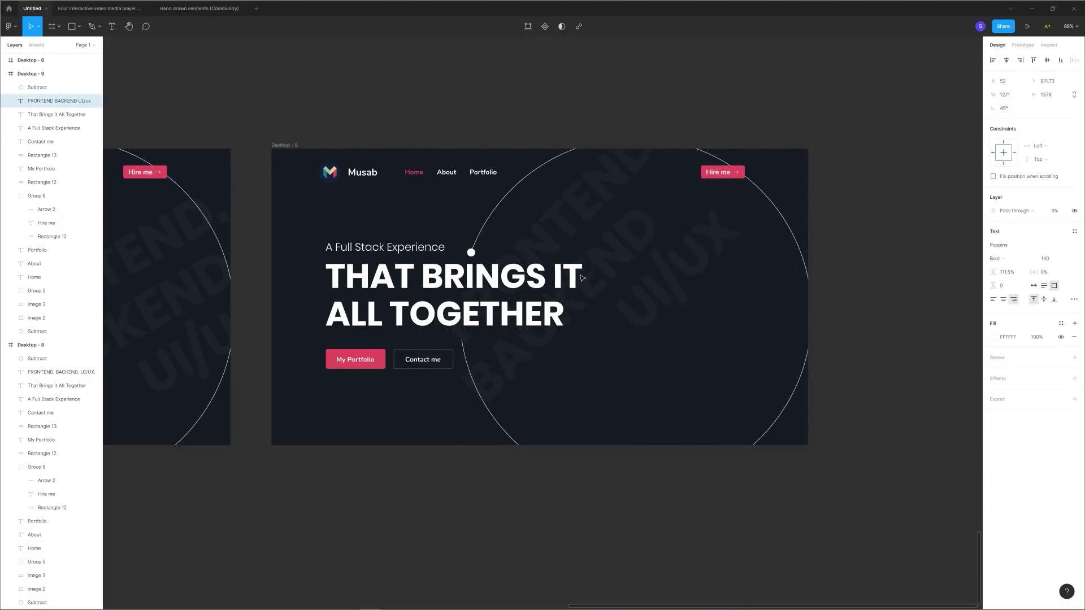
key(shift+1)
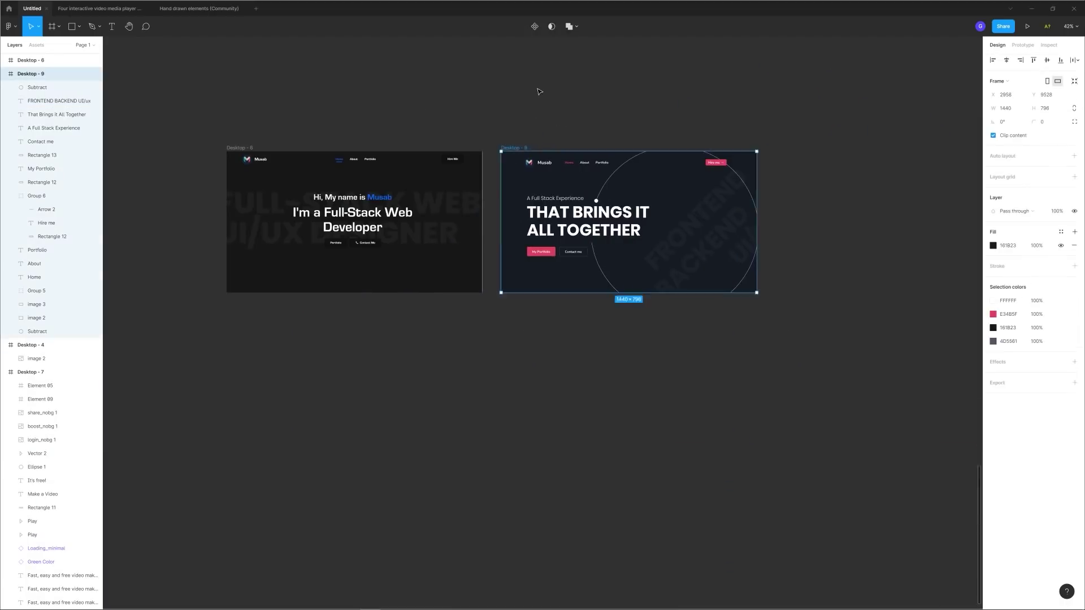
click(507, 118)
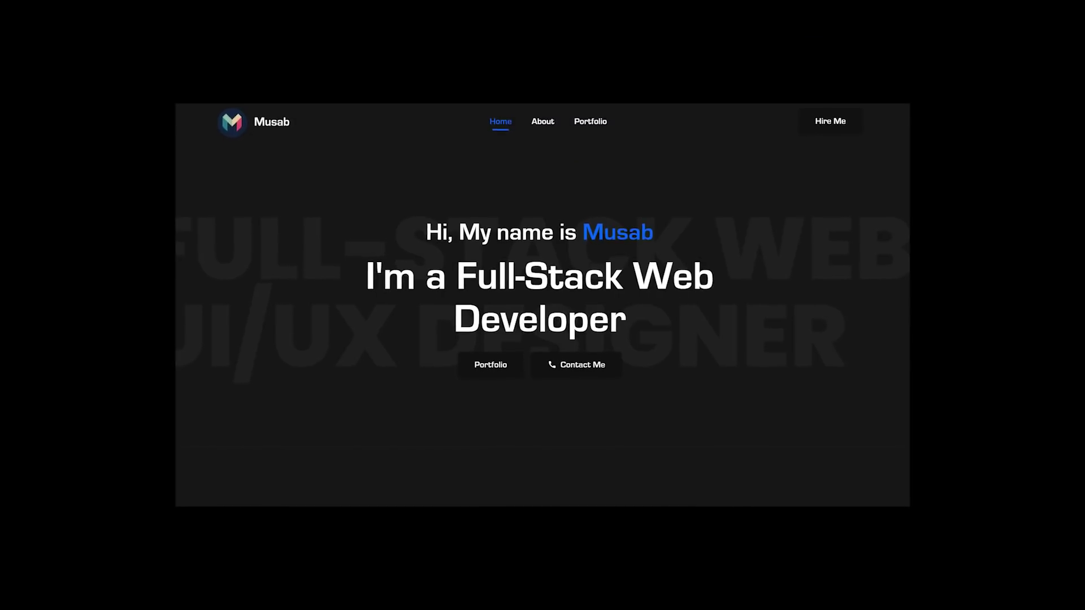